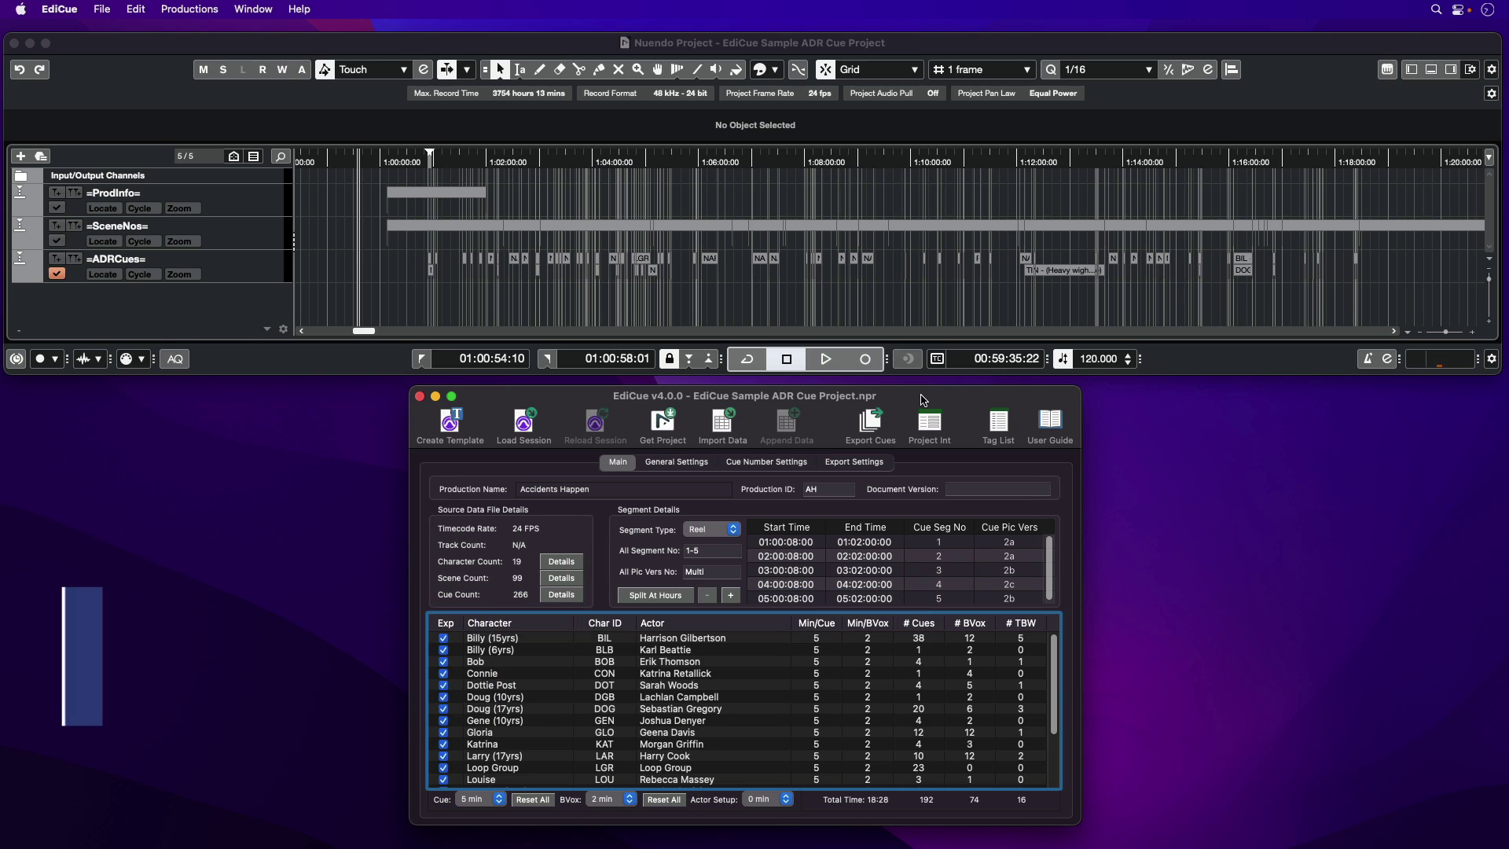
# - Close the current EdiCue project and reload 'Accidents Happen' (19 characters, 266 cues) from Nuendo
pyautogui.click(896, 49)
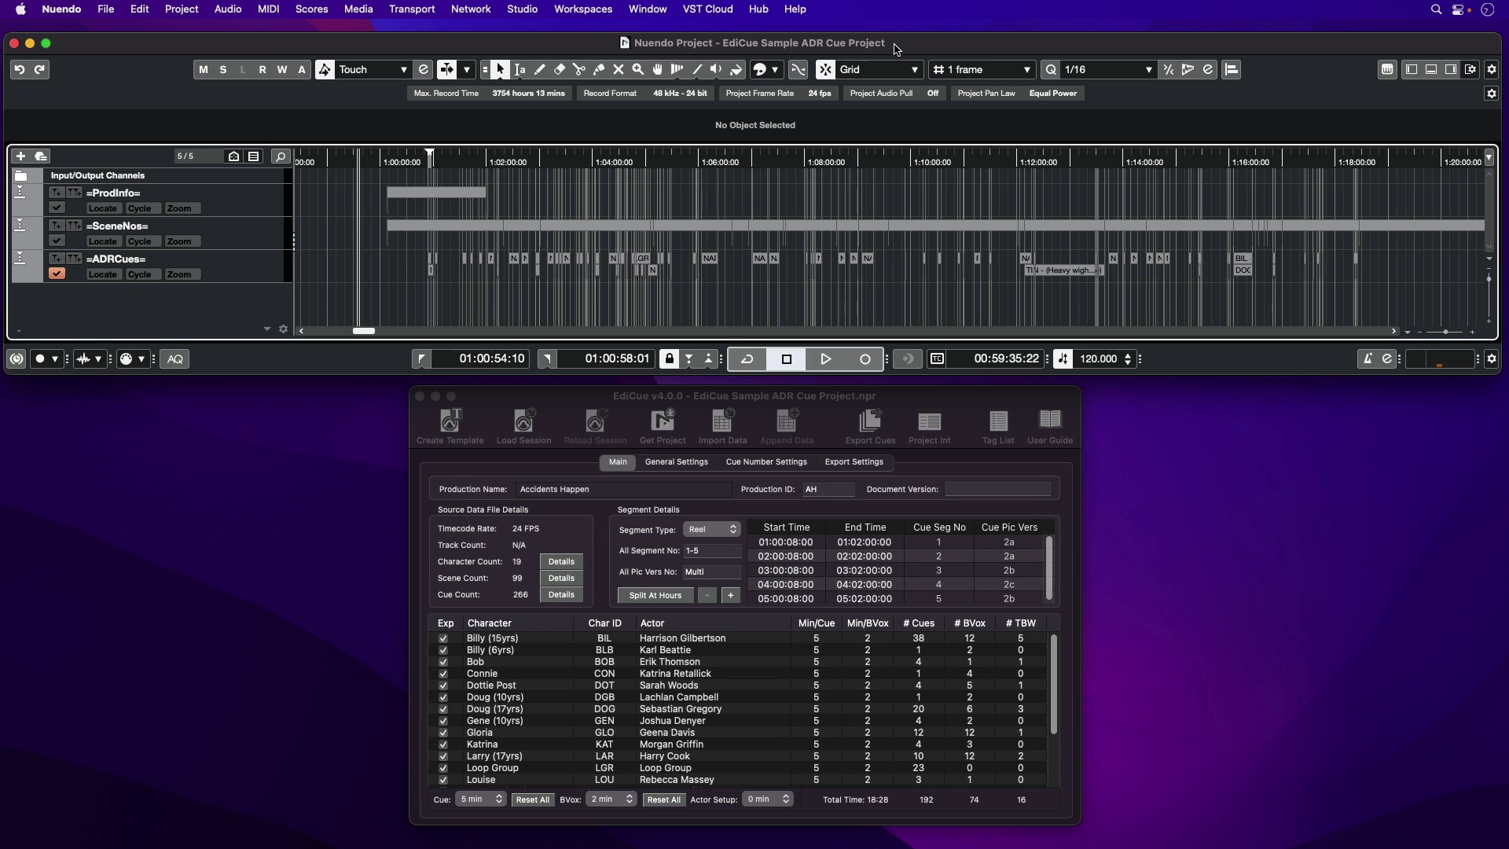
pyautogui.click(912, 401)
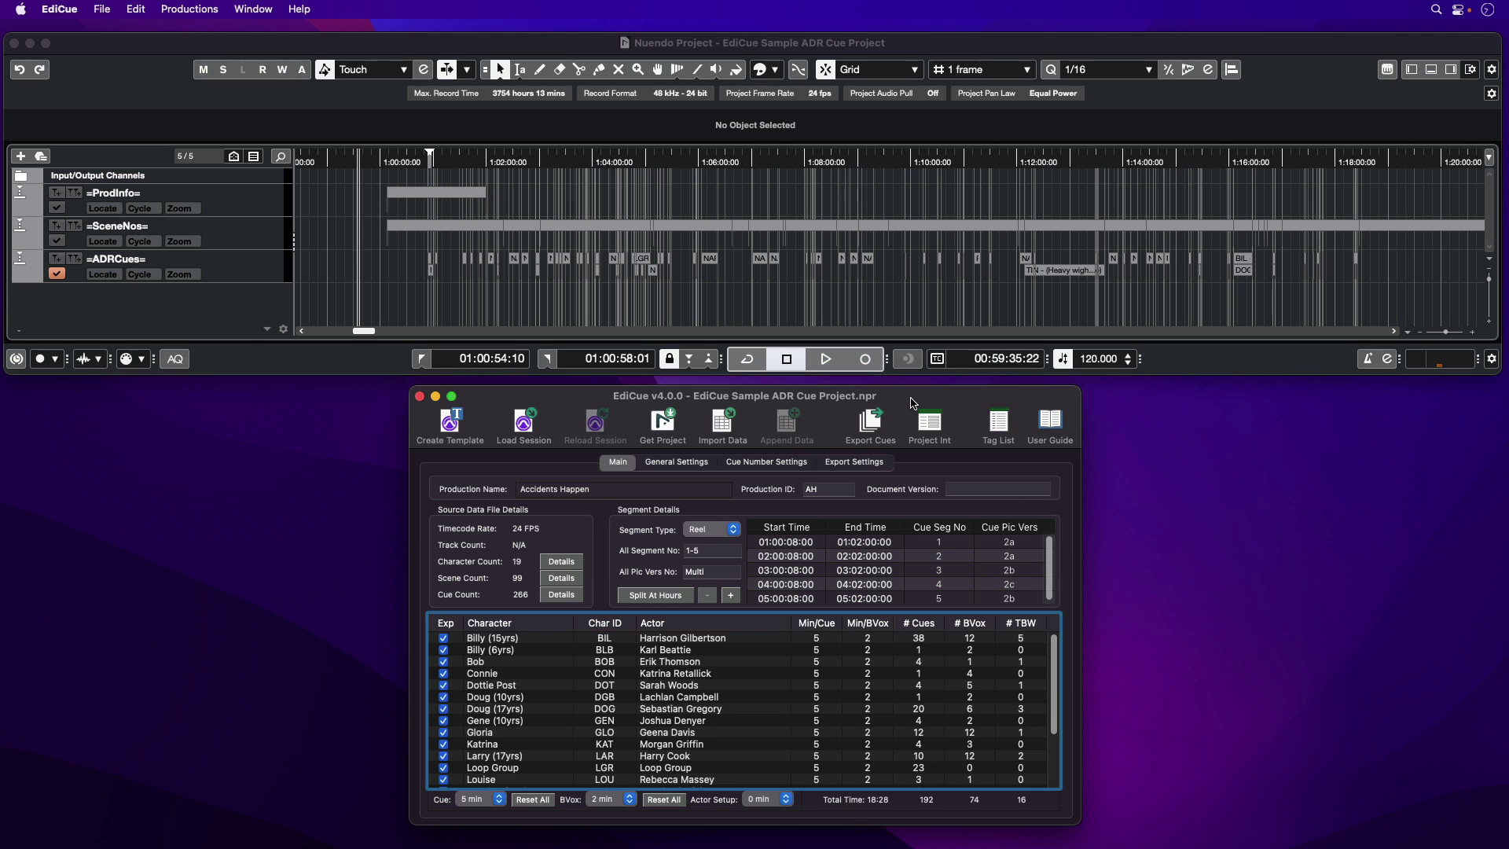
pyautogui.press('super+n')
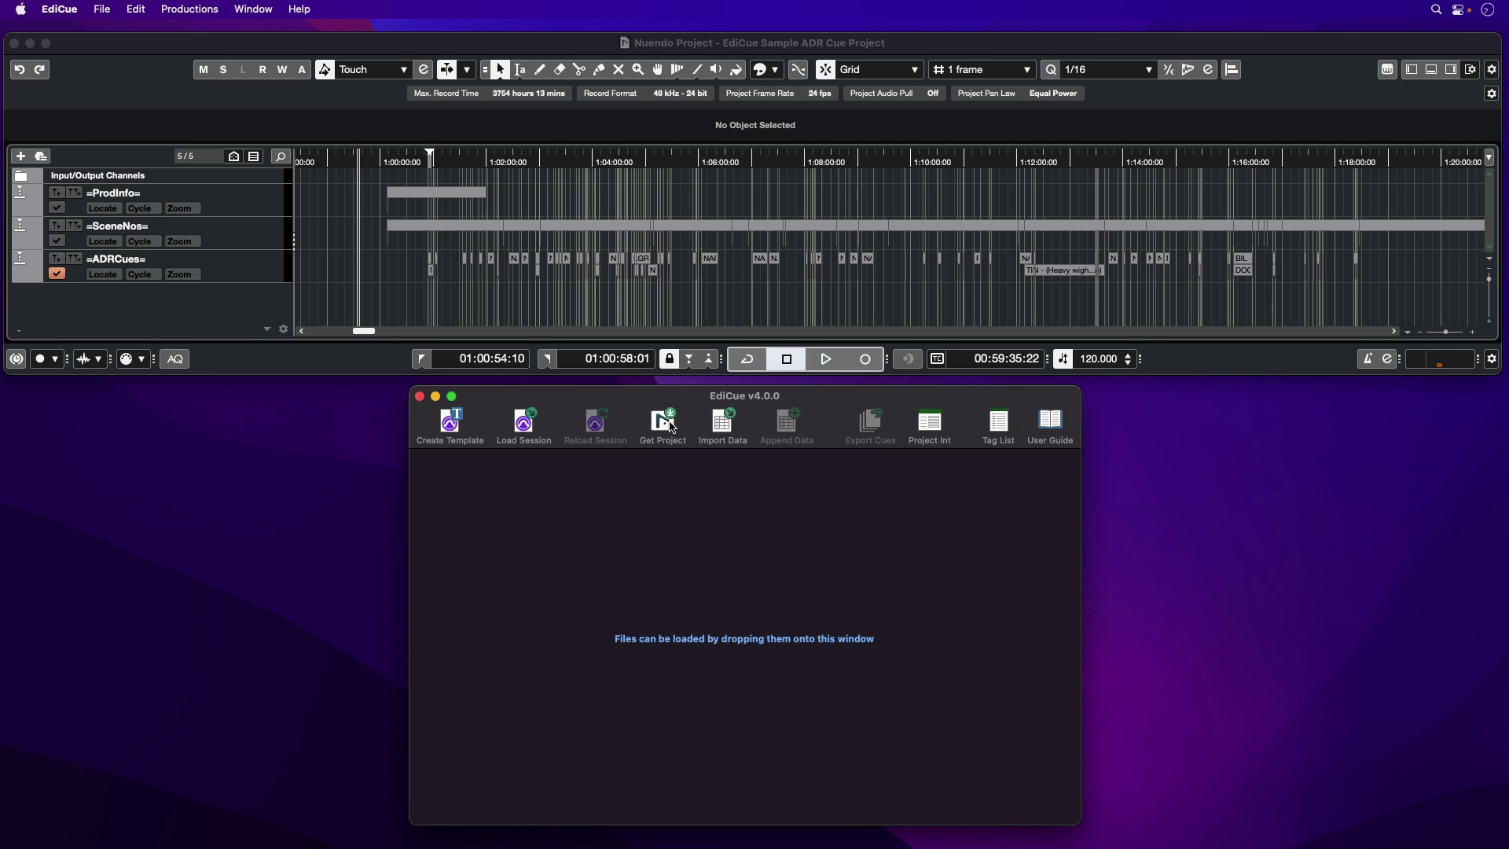
pyautogui.click(670, 424)
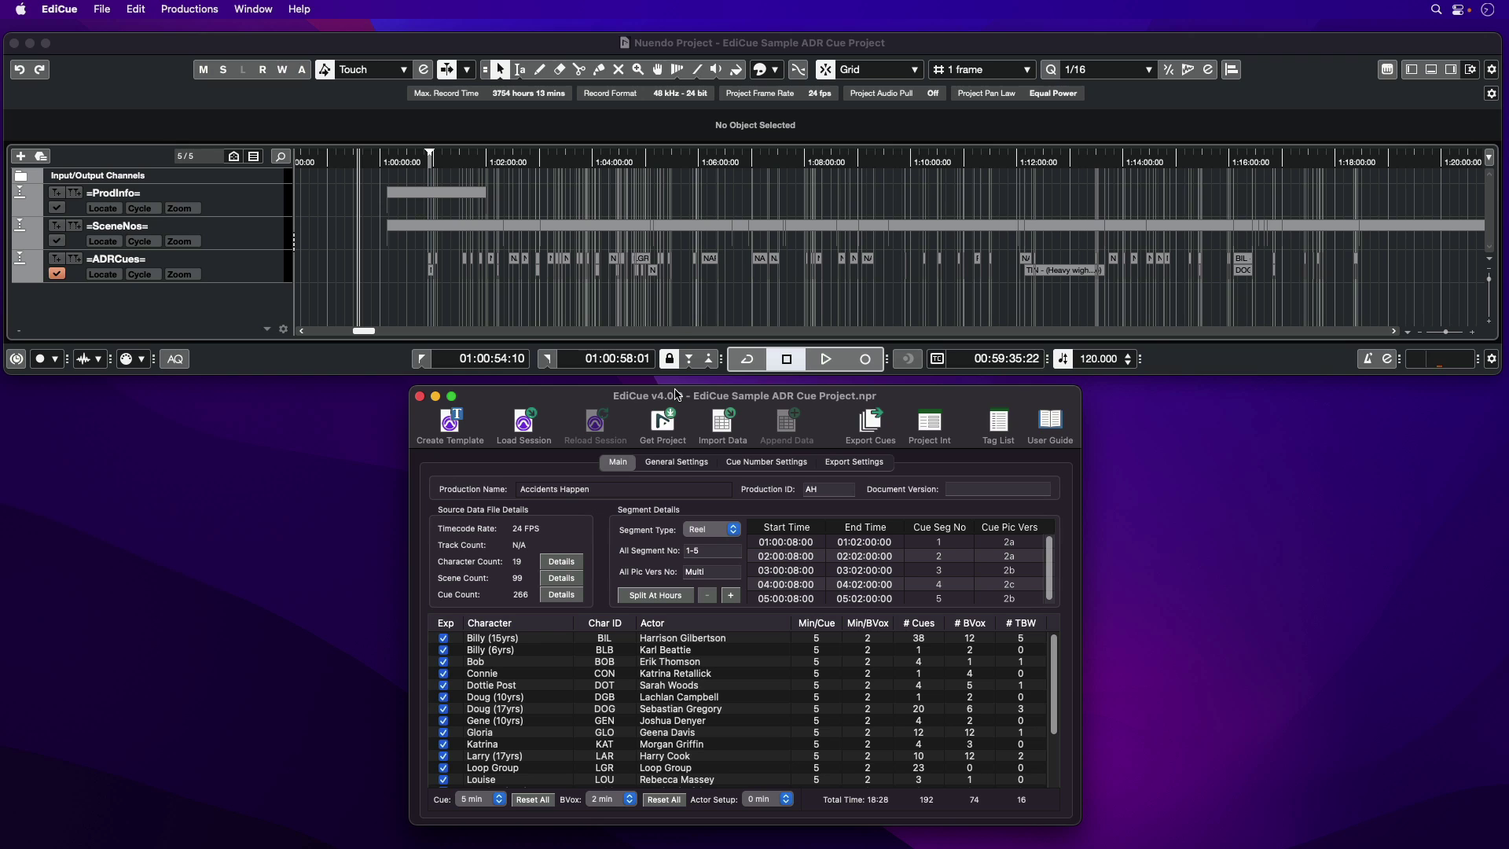
pyautogui.click(578, 47)
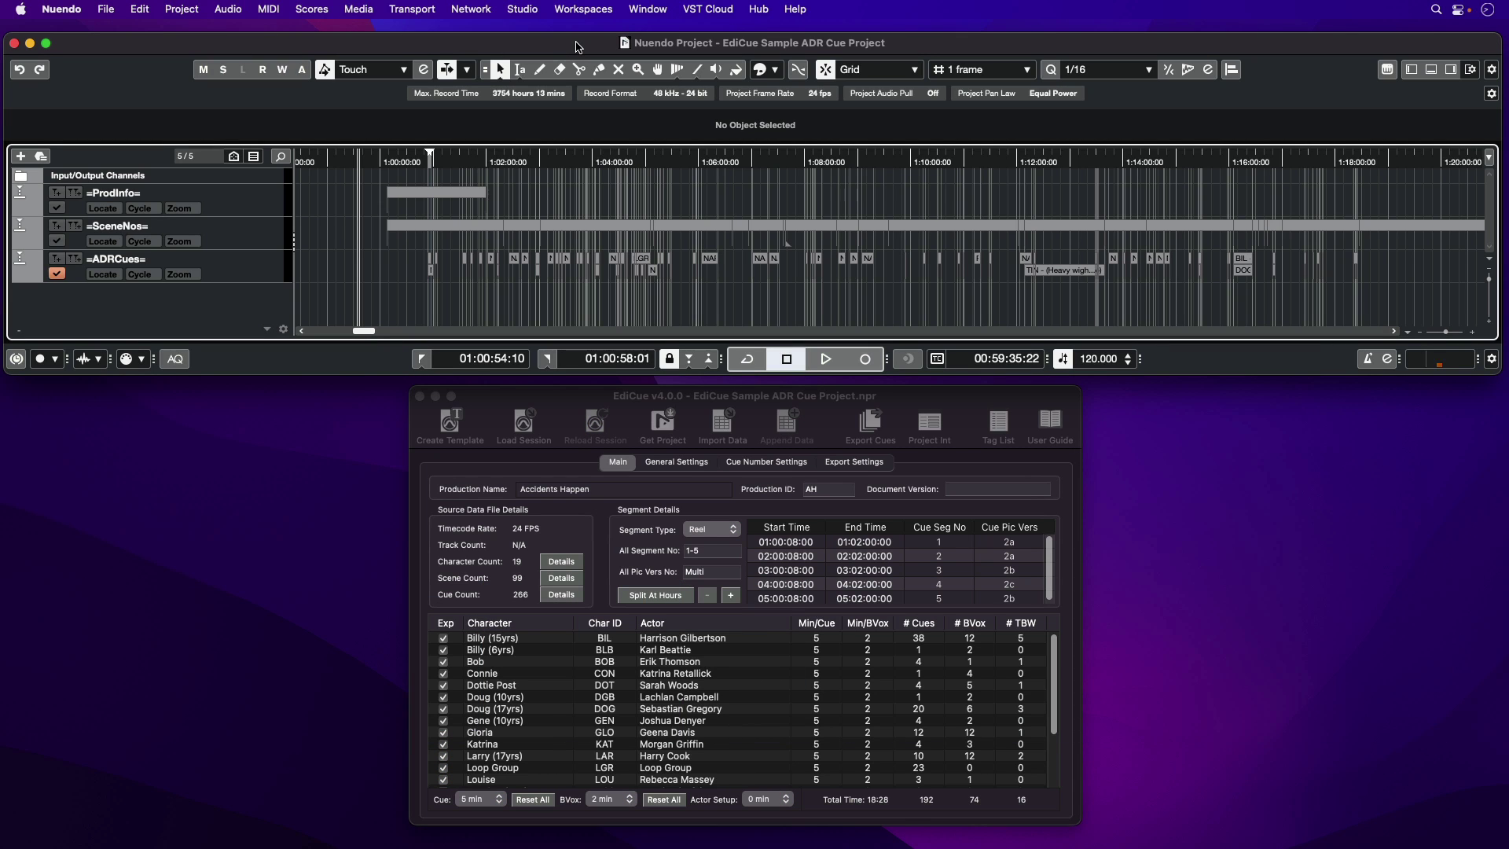
# - Open Nuendo's ADR API Network Setup with the adapter on Localhost, 127.0.0.1, port 46000
pyautogui.click(524, 9)
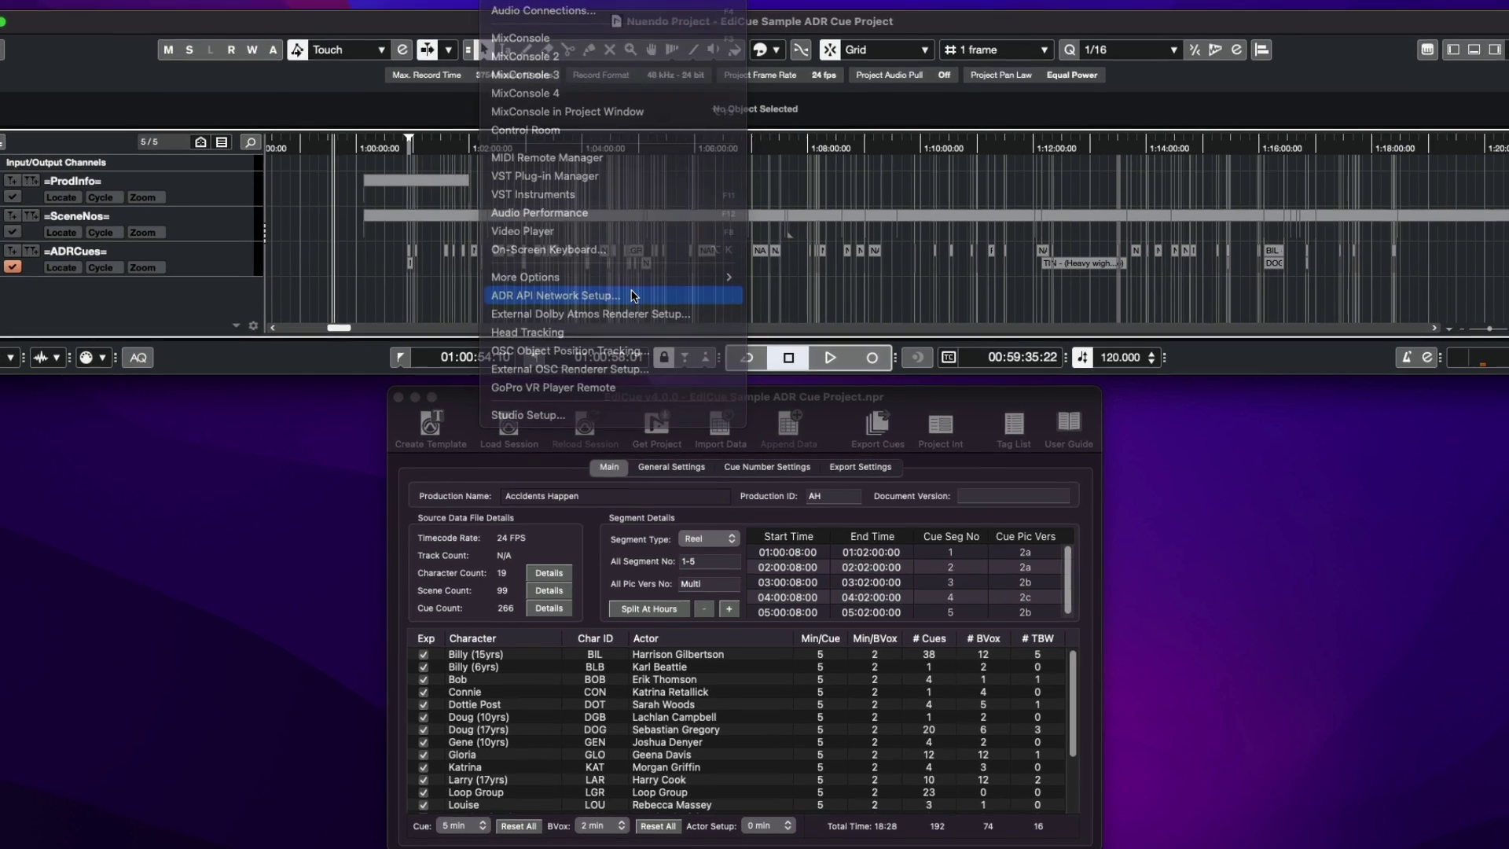
pyautogui.click(641, 301)
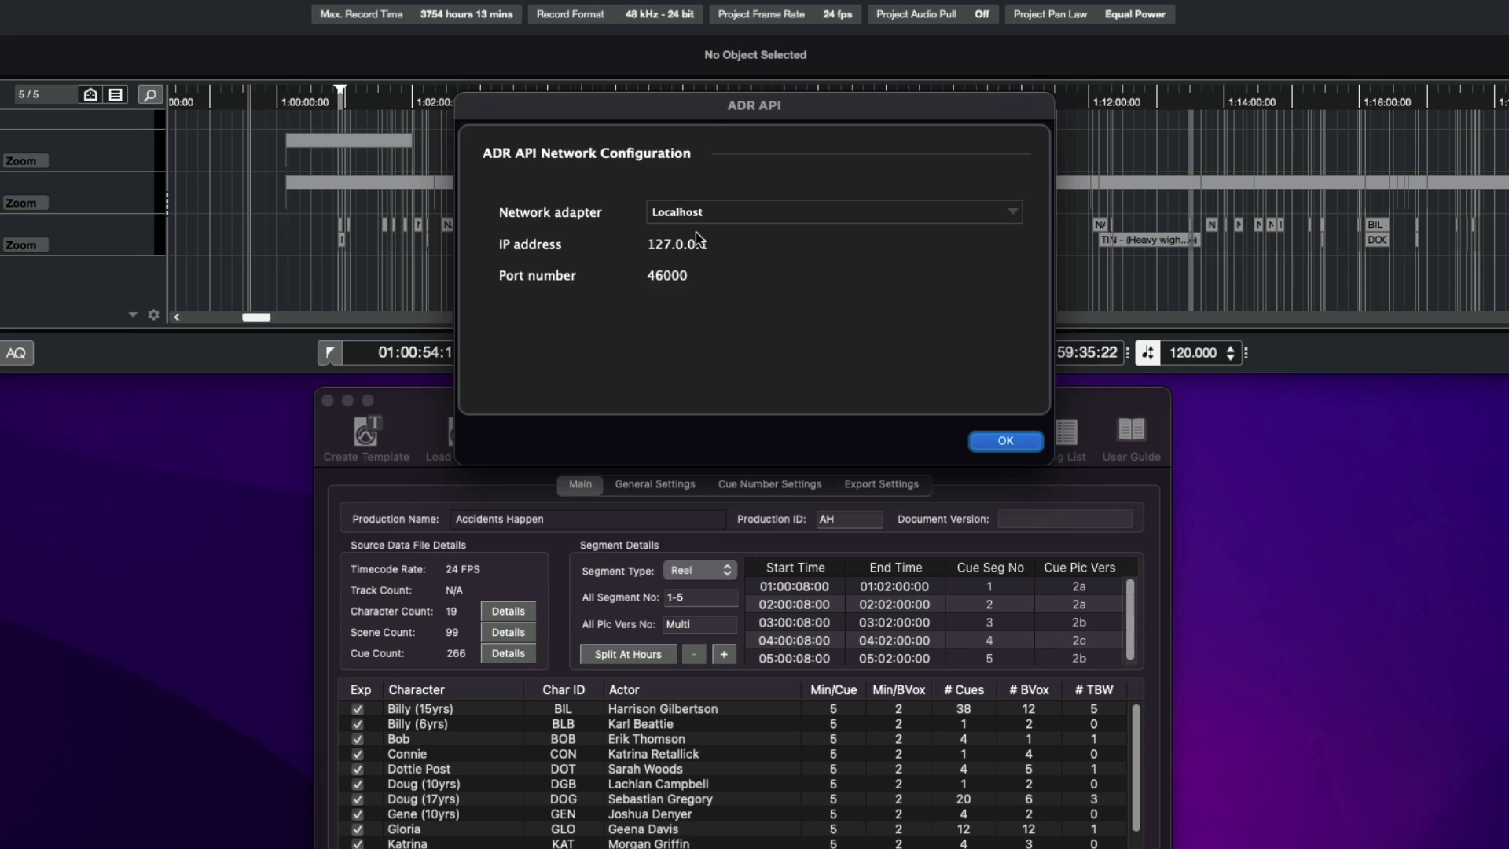
pyautogui.click(721, 214)
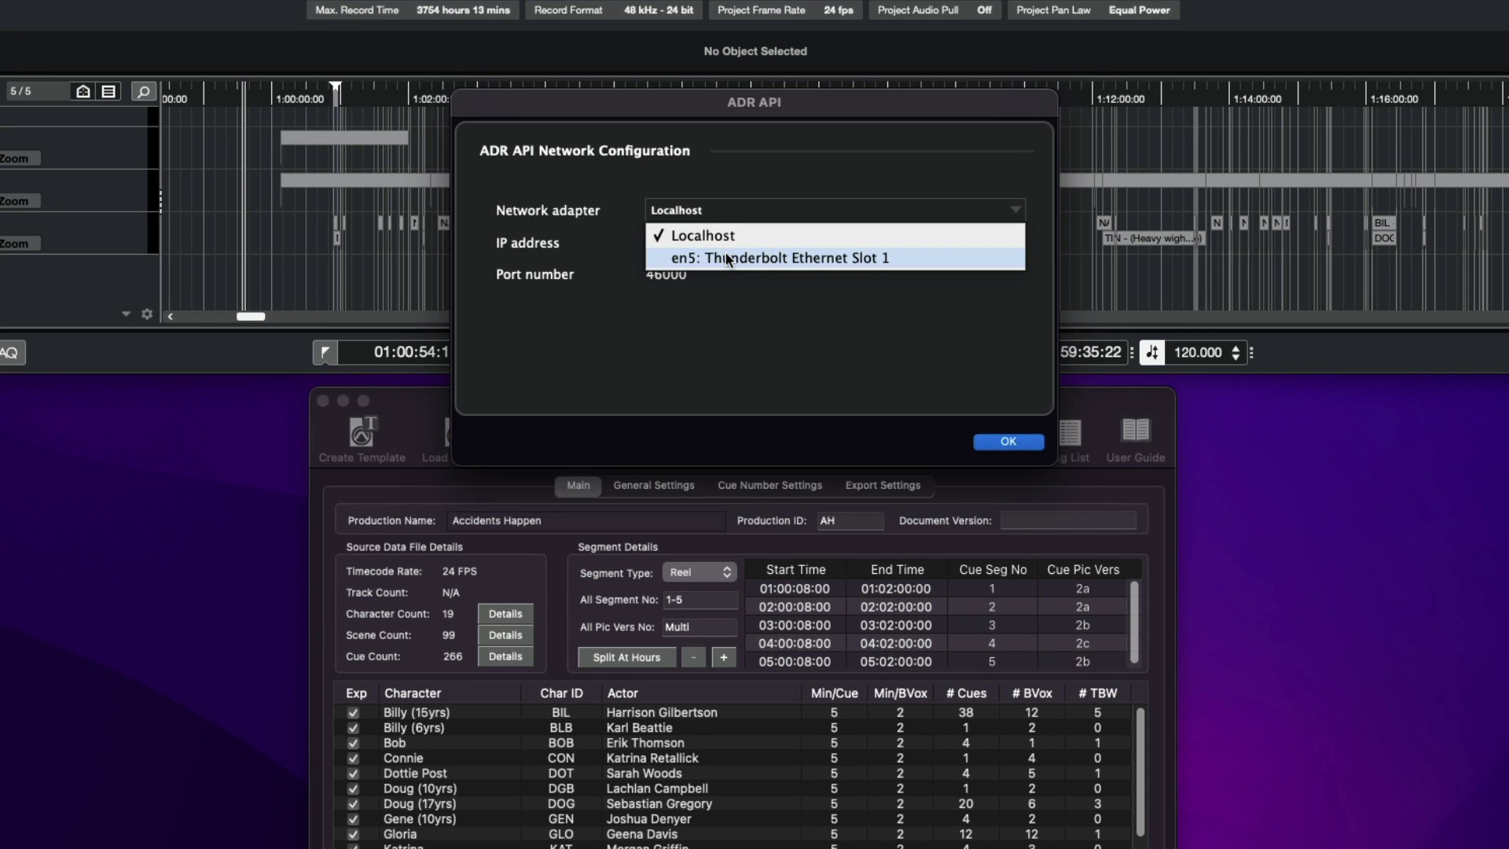
pyautogui.click(714, 235)
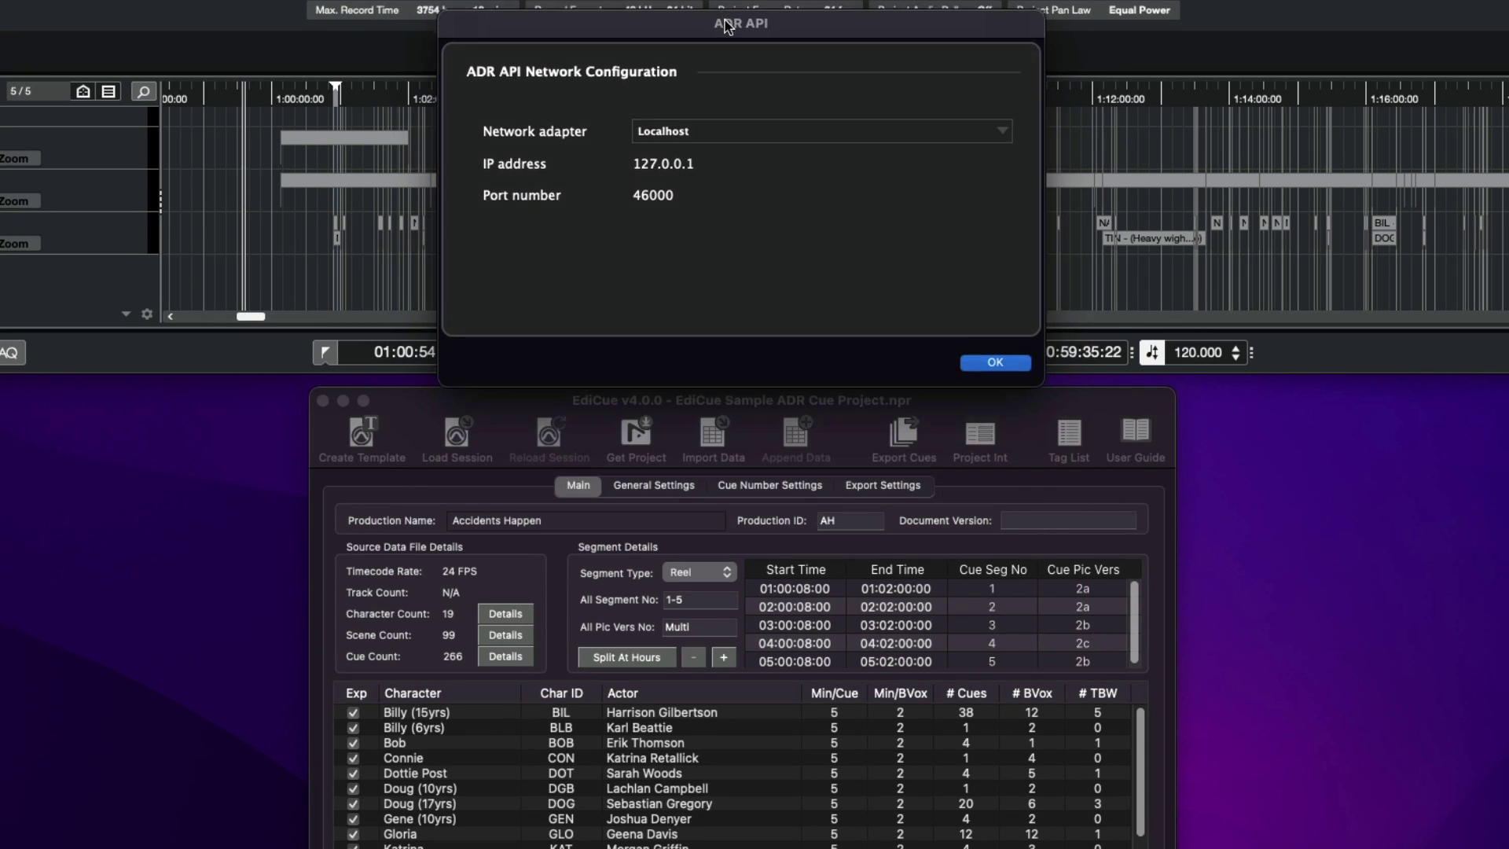
# - In EdiCue Preferences, keep Nuendo as the DAW, connected on this computer through port 46000
pyautogui.click(984, 431)
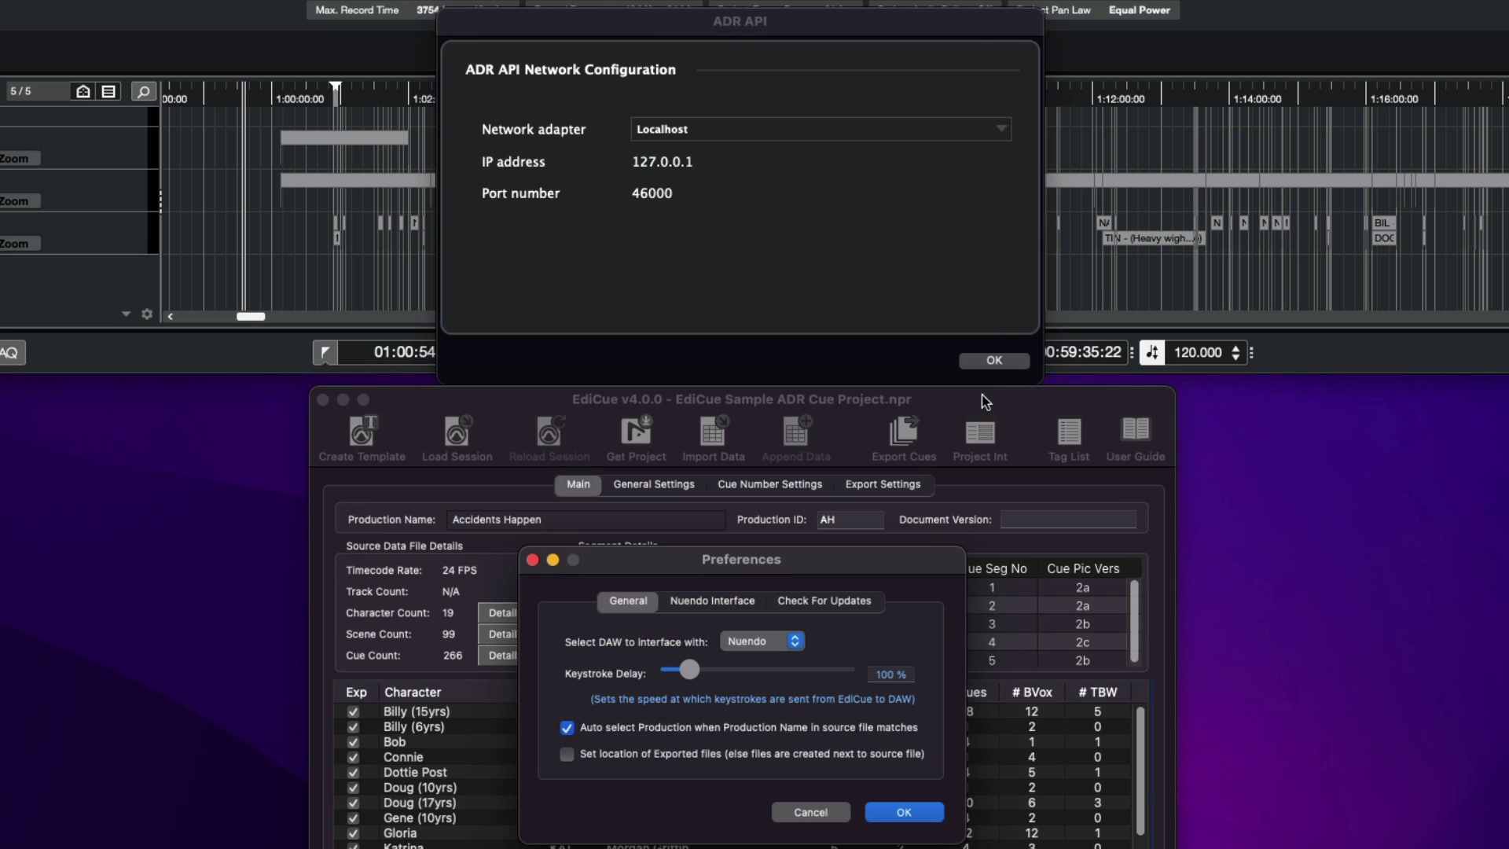
pyautogui.click(764, 642)
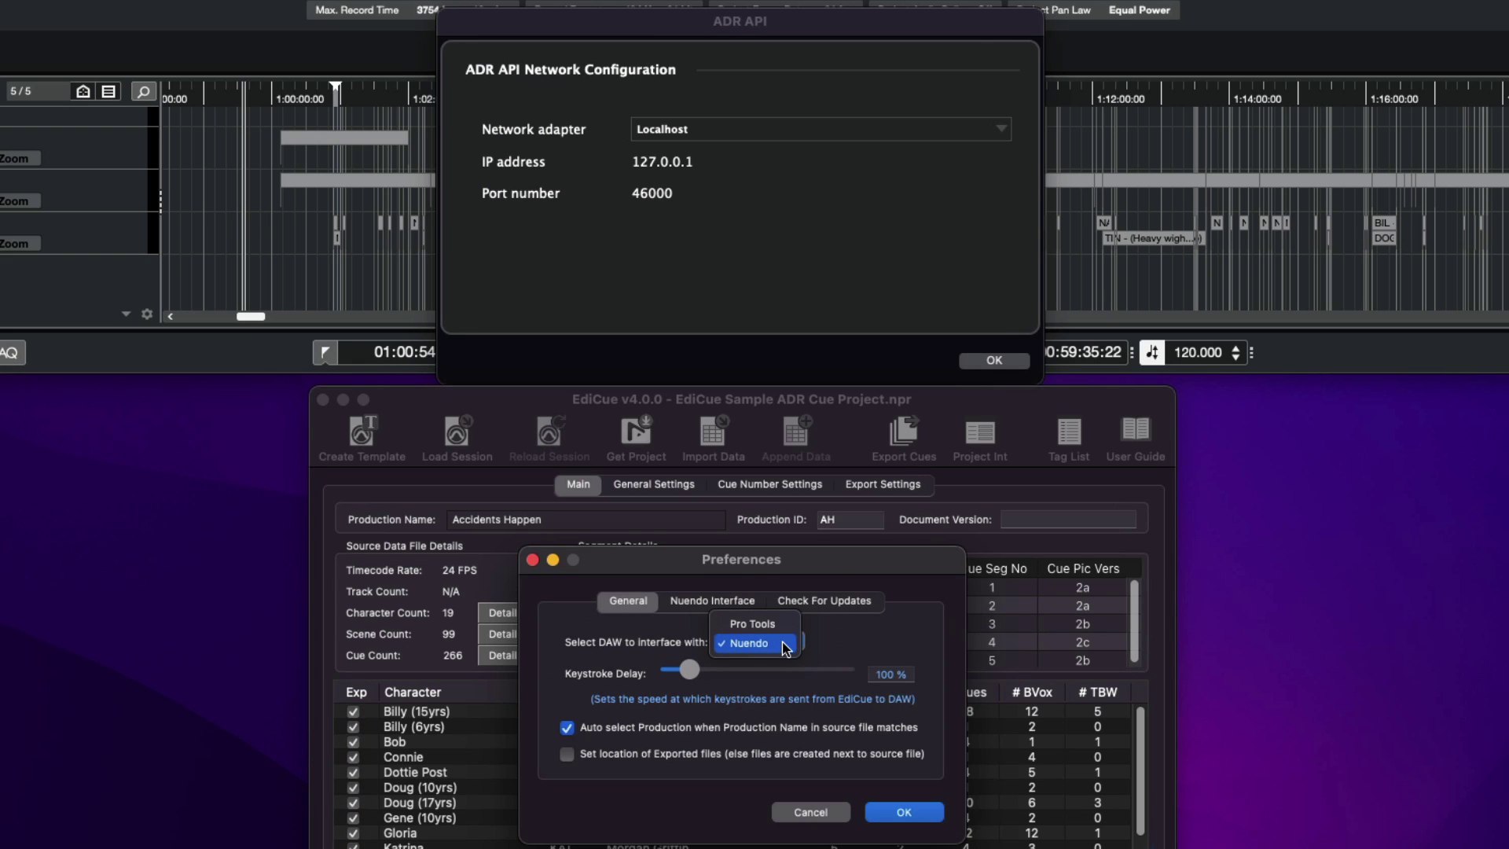
pyautogui.click(784, 646)
pyautogui.click(735, 602)
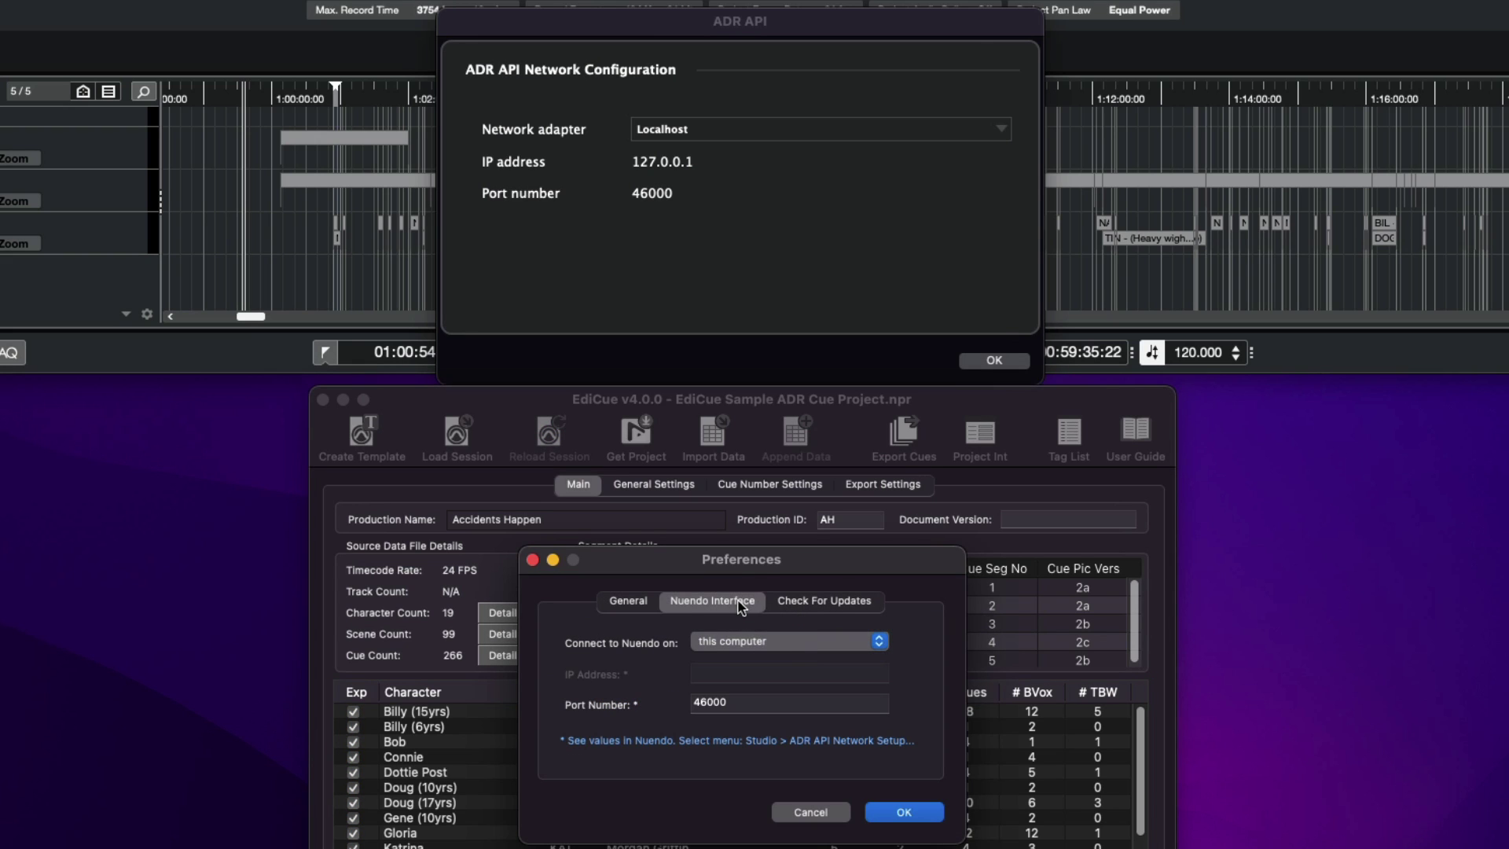
pyautogui.click(781, 641)
pyautogui.click(787, 643)
pyautogui.click(745, 701)
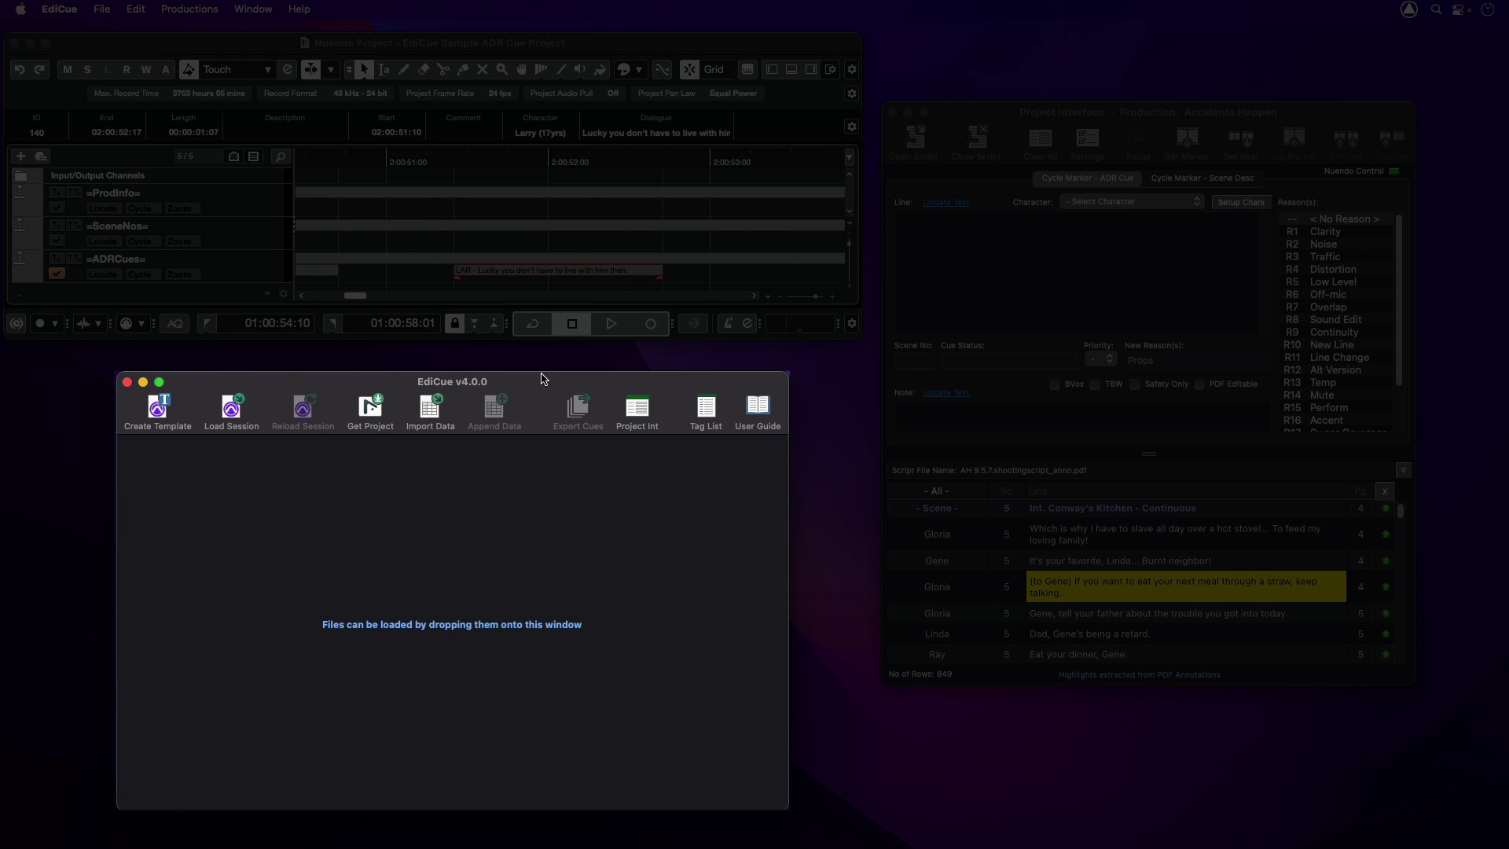
# - Fetch Larry (17yrs)'s cue from the selected Nuendo marker into the Project Interface and edit its line
pyautogui.click(374, 409)
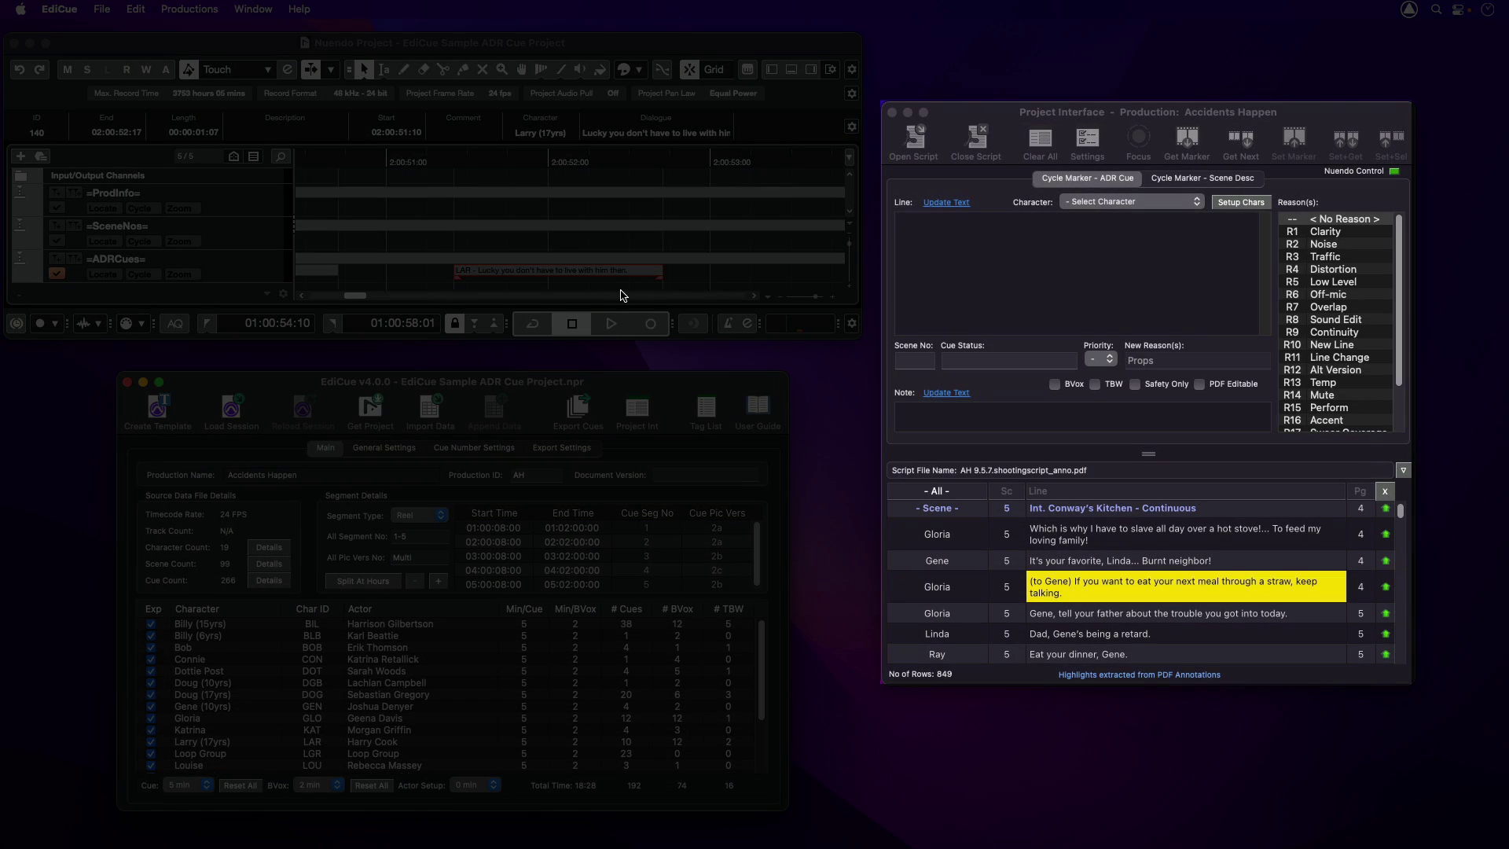
pyautogui.click(610, 279)
pyautogui.click(1133, 107)
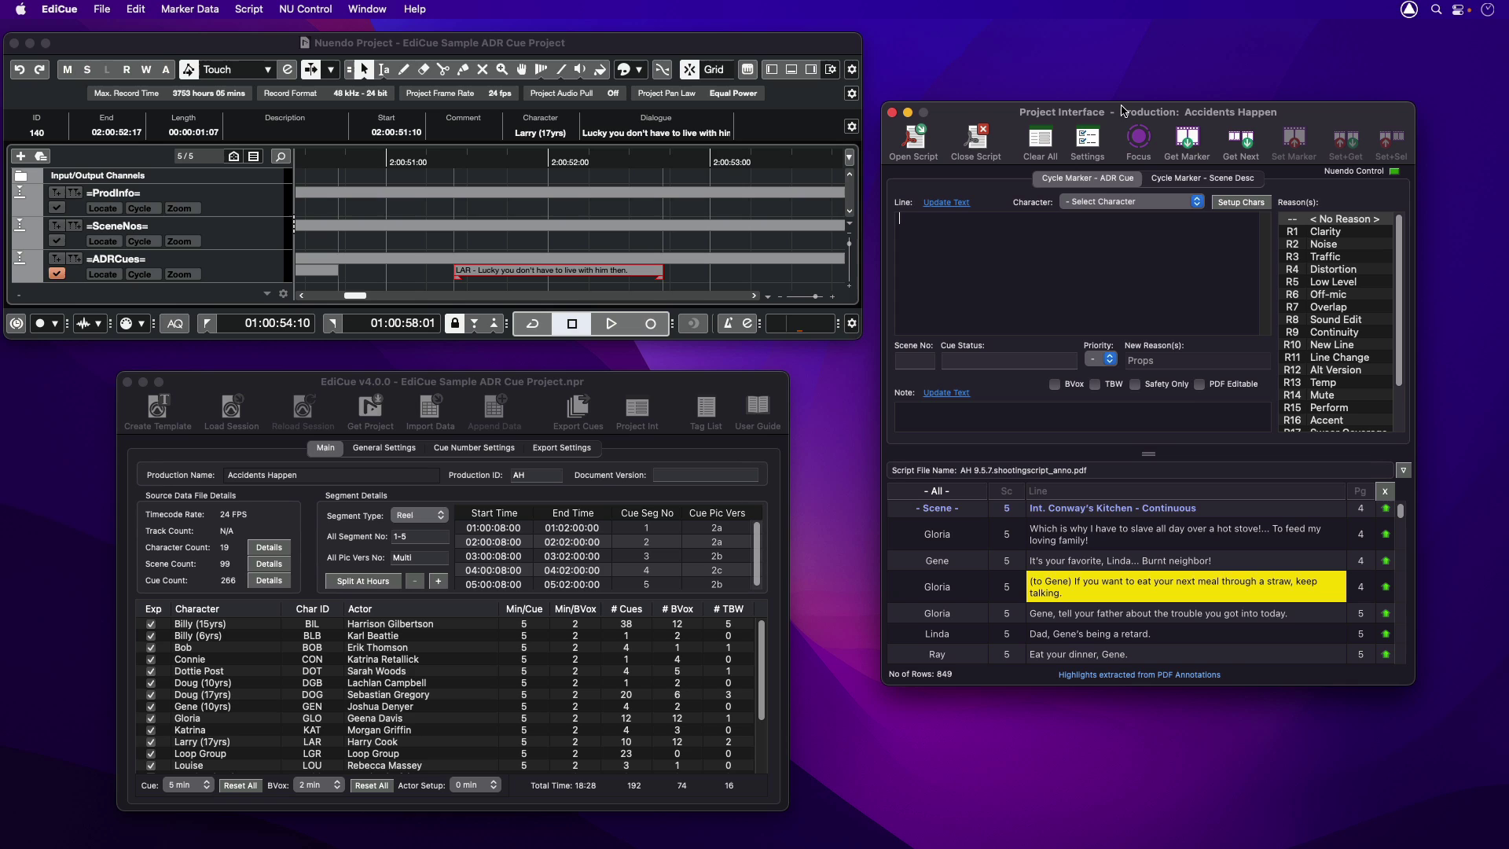
pyautogui.click(1188, 140)
pyautogui.click(1149, 225)
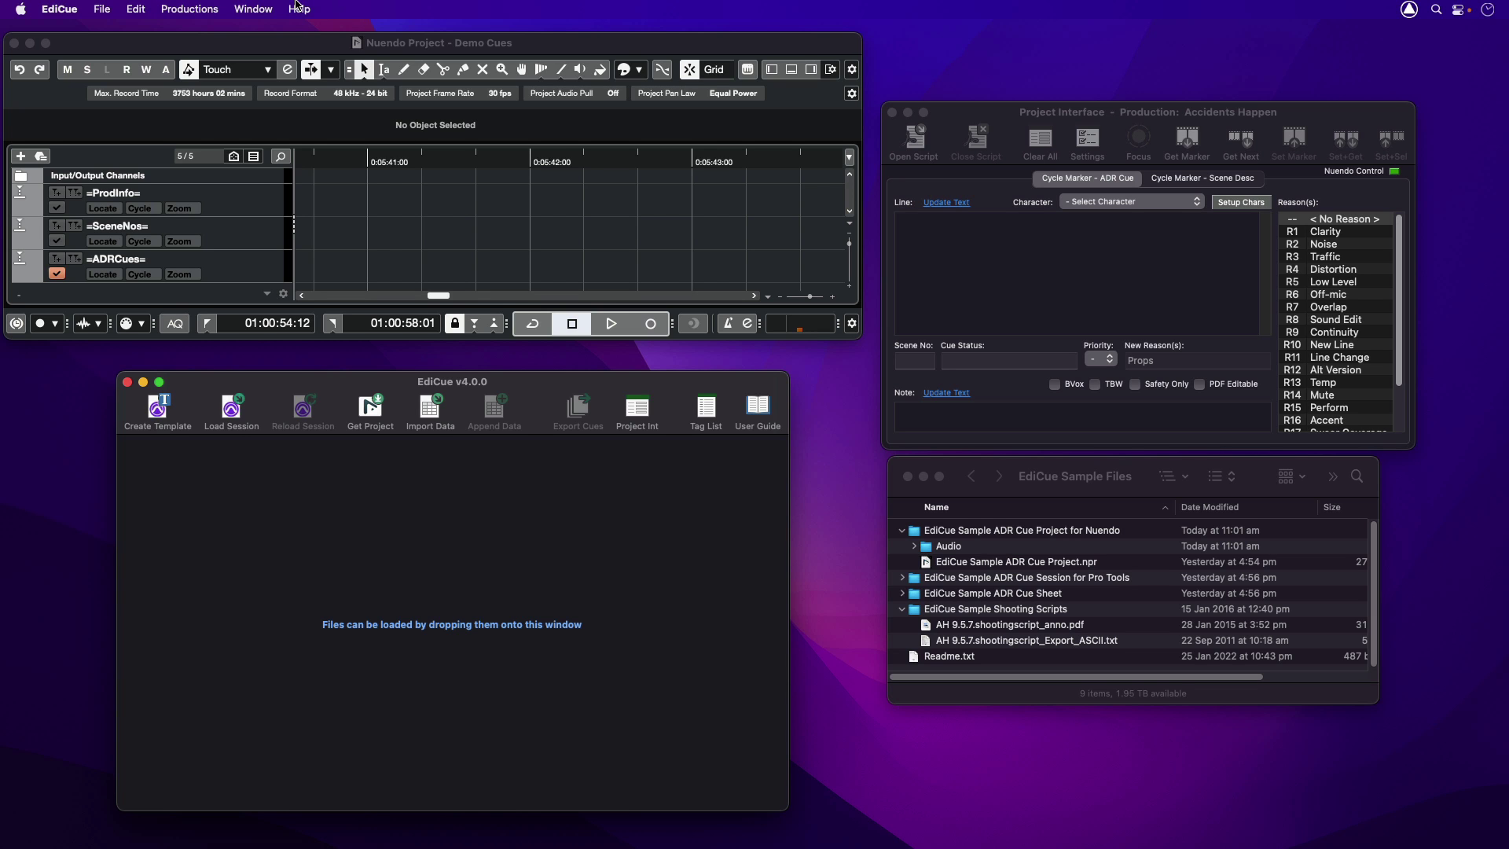
# - Drag AH 9.5.7.shootingscript_anno.pdf from EdiCue Sample Files onto the Project Interface window
pyautogui.click(295, 9)
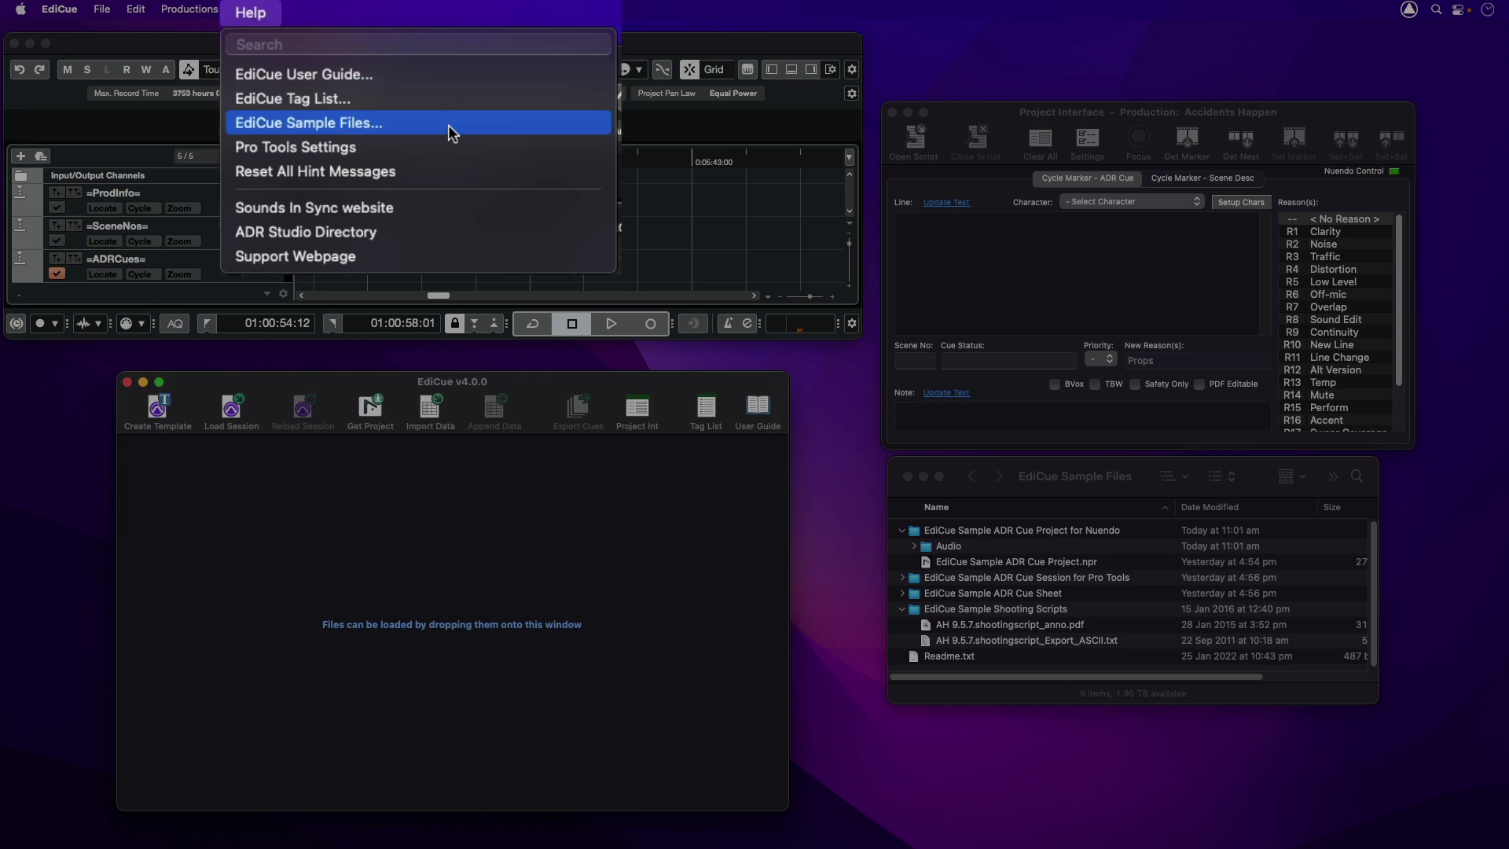
pyautogui.click(1142, 470)
pyautogui.click(1000, 629)
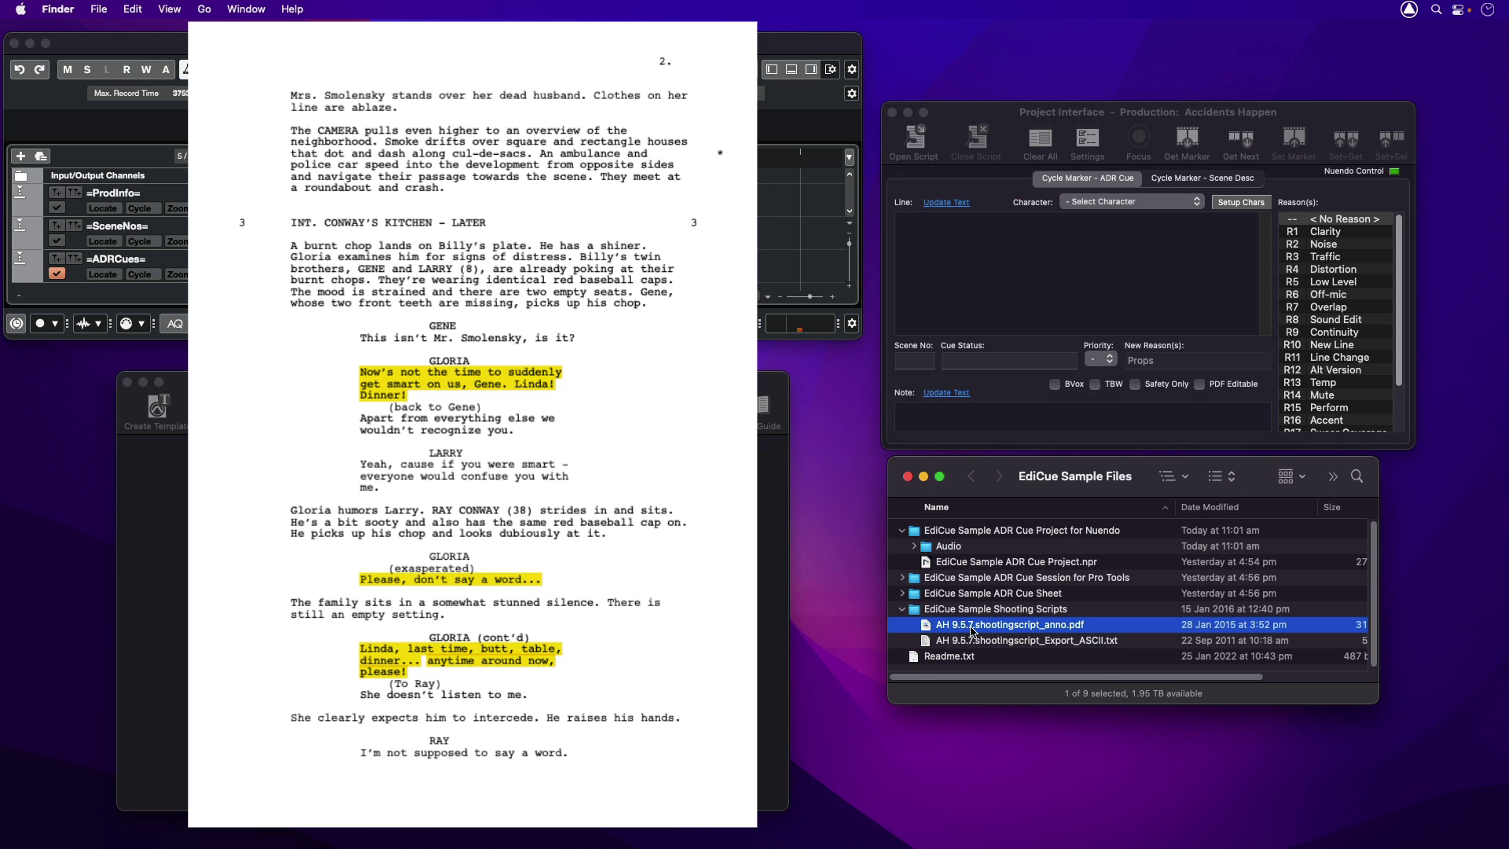
pyautogui.moveTo(973, 629); pyautogui.dragTo(1073, 247)
# - Import the script's highlighted text, enlarge the window, and filter to Billy in scene 19
pyautogui.click(1269, 333)
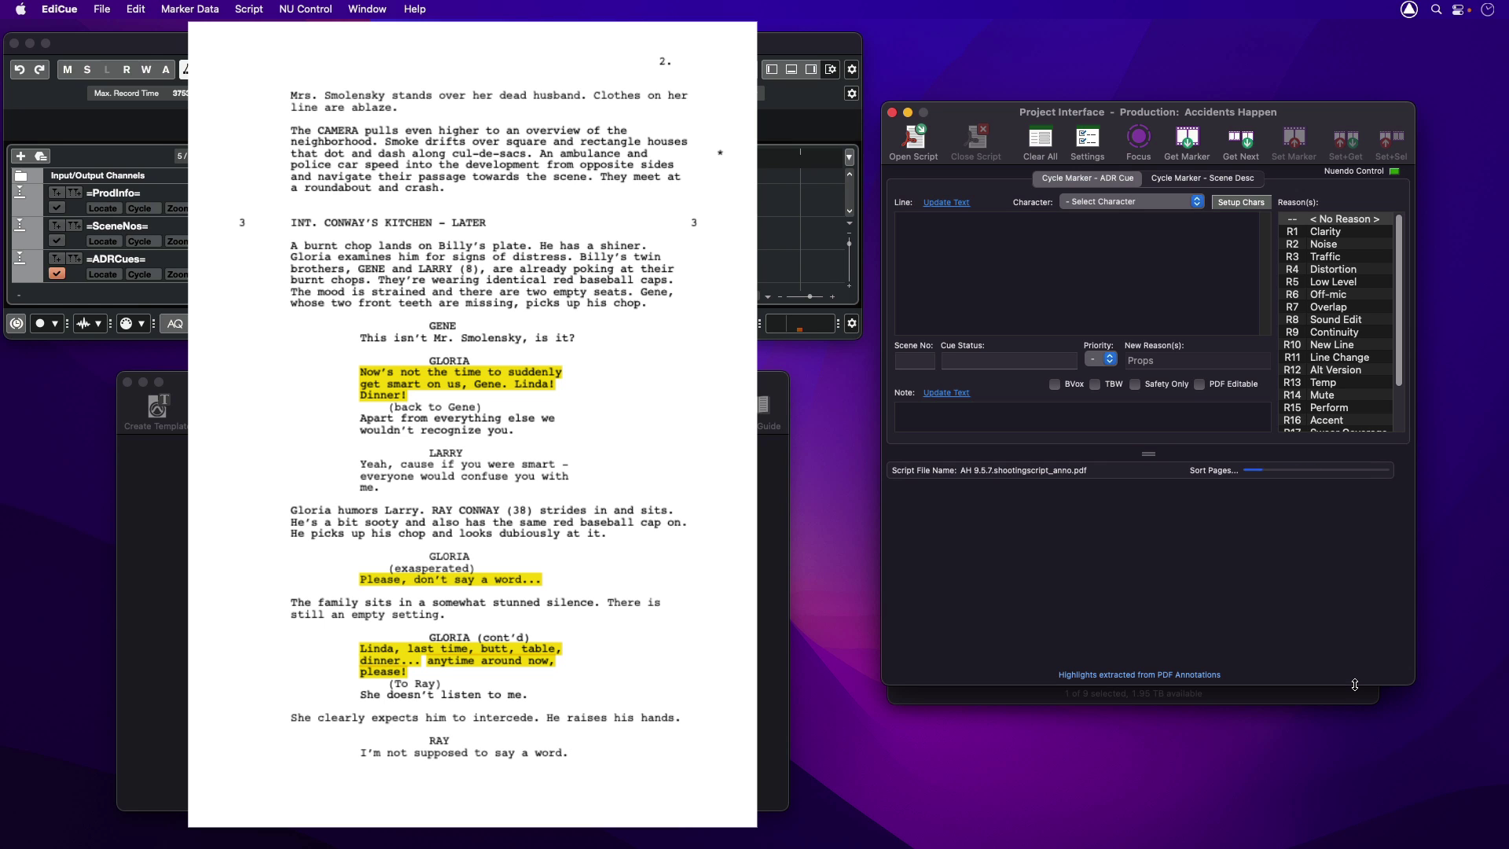
pyautogui.moveTo(1355, 684); pyautogui.dragTo(1354, 744)
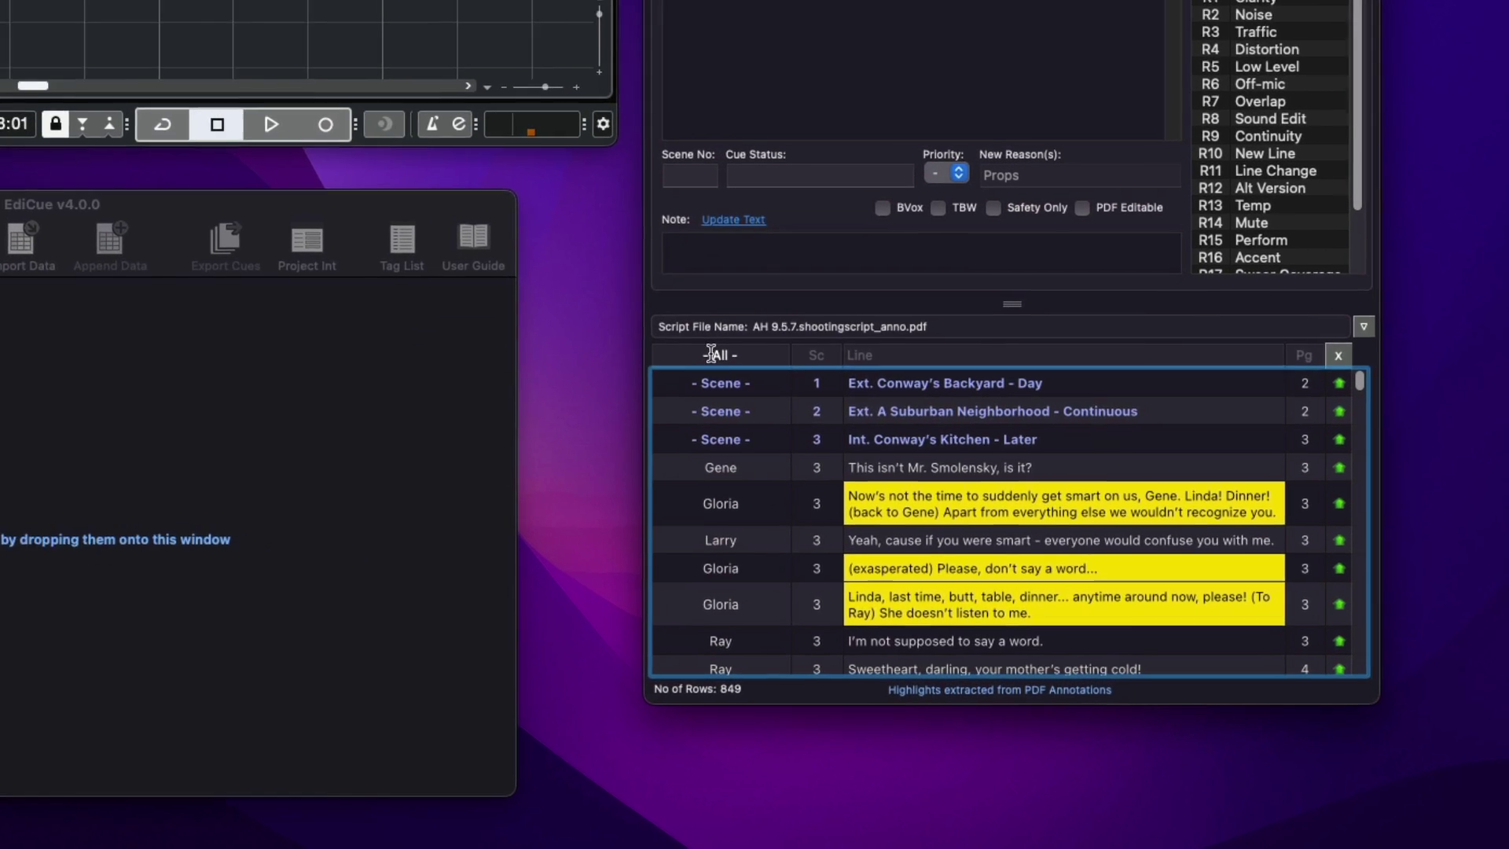
pyautogui.click(710, 354)
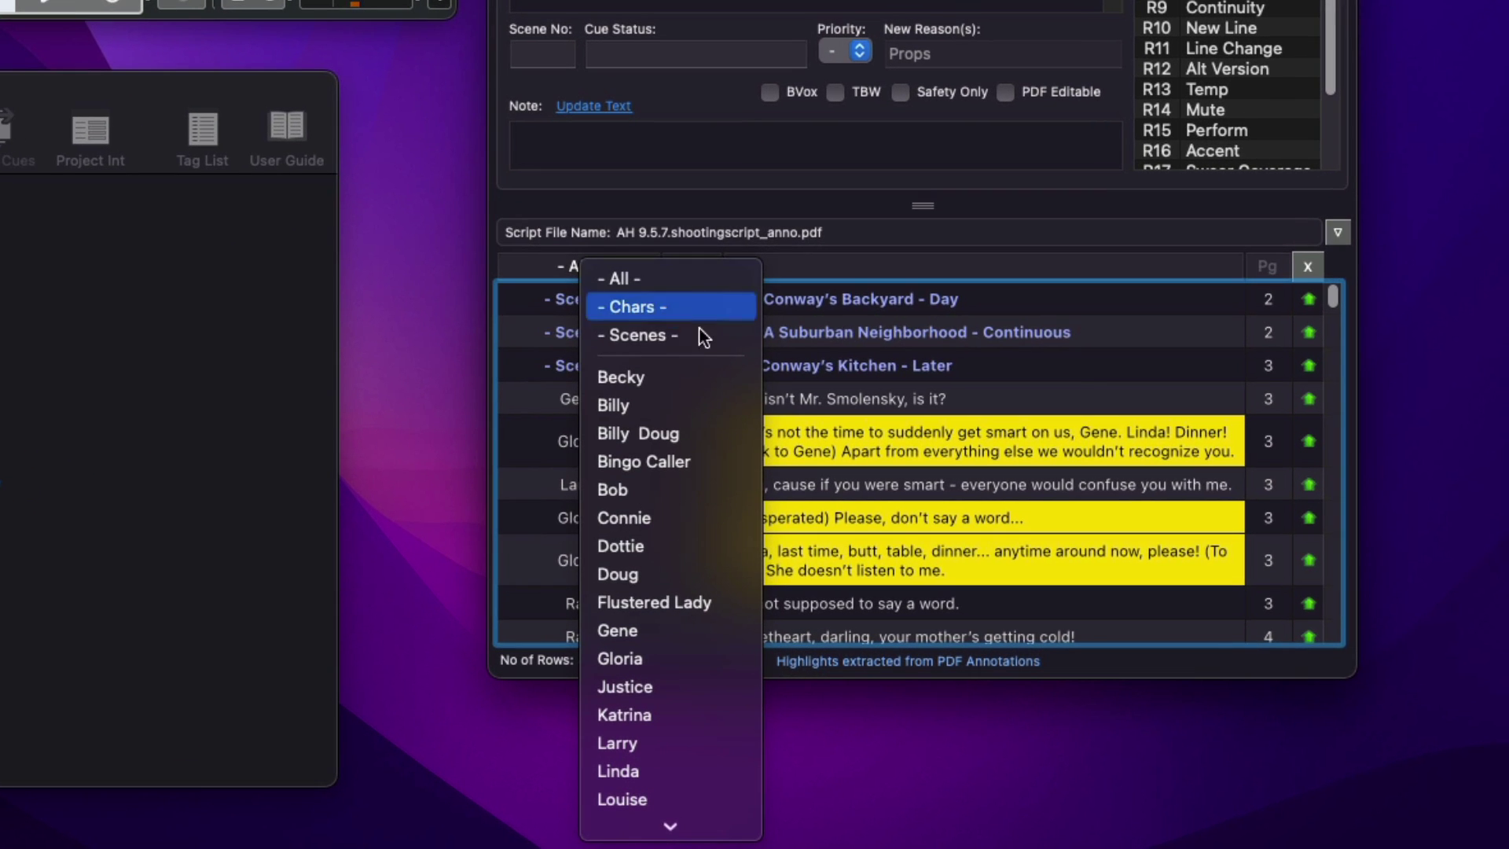
pyautogui.click(696, 404)
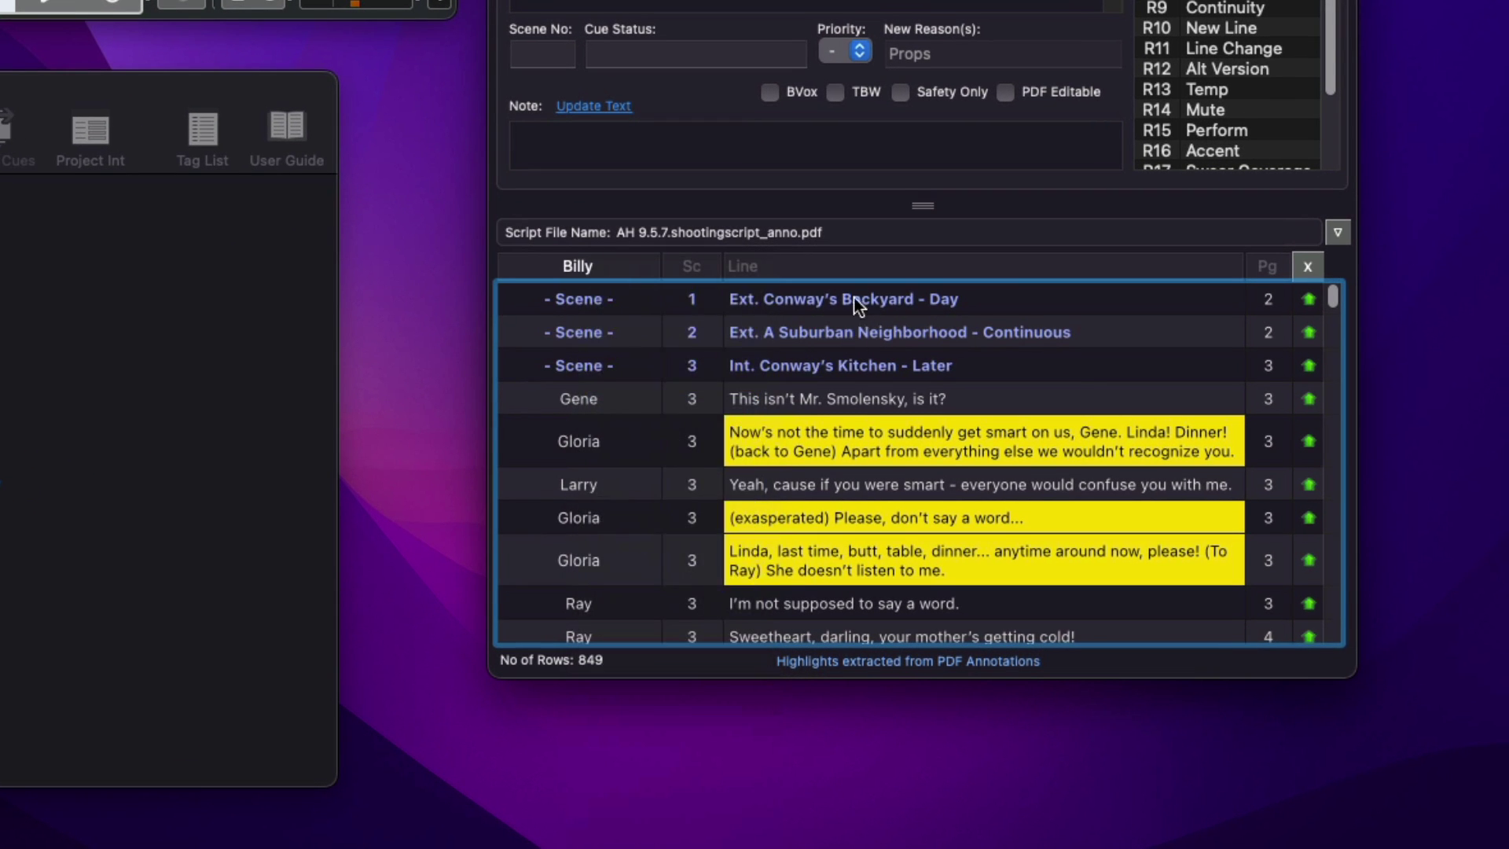
pyautogui.click(651, 266)
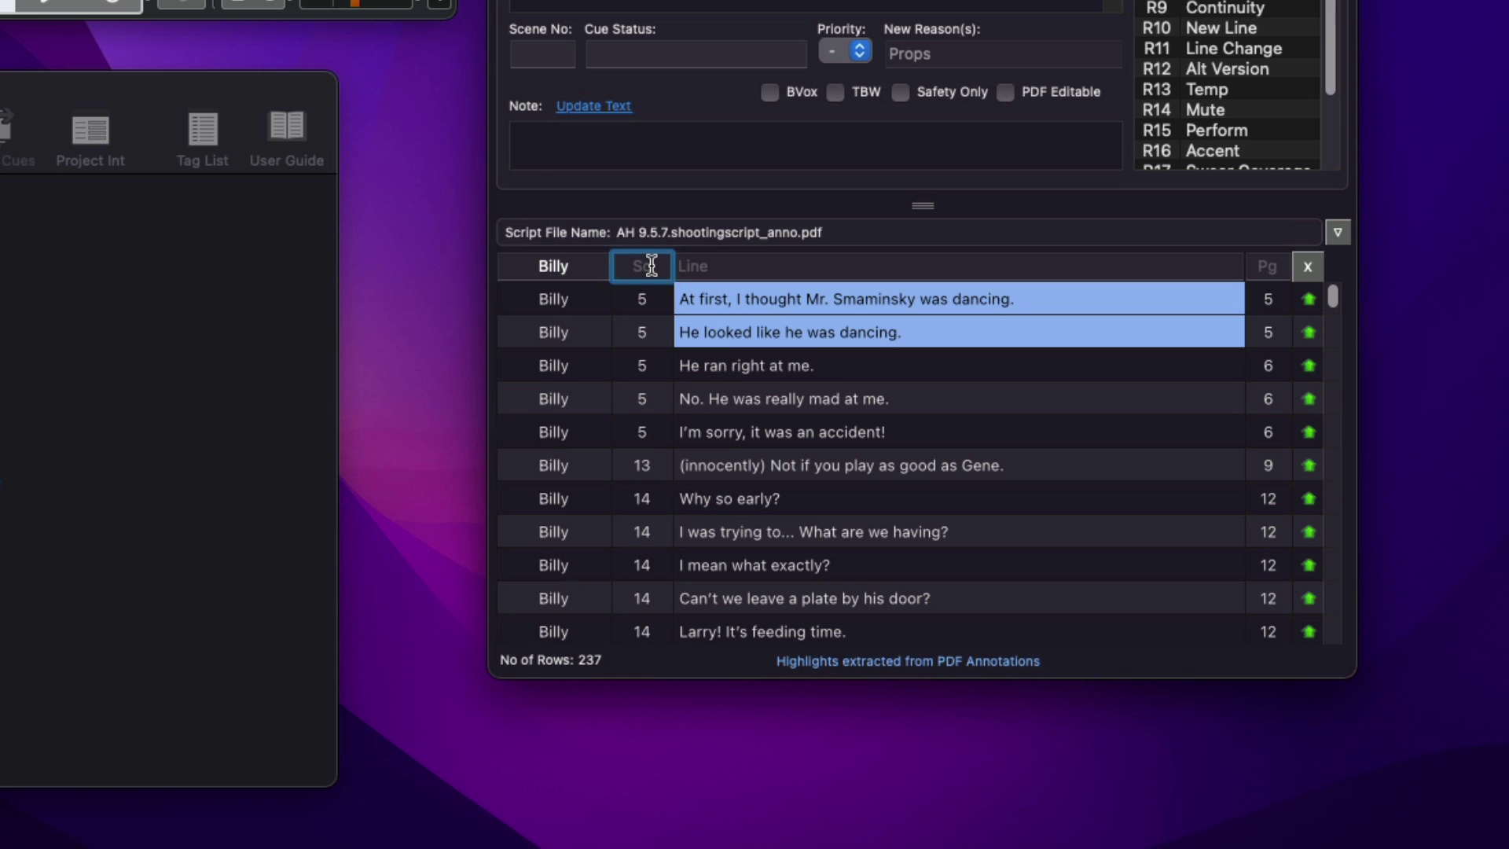
pyautogui.write('19')
pyautogui.press('Return')
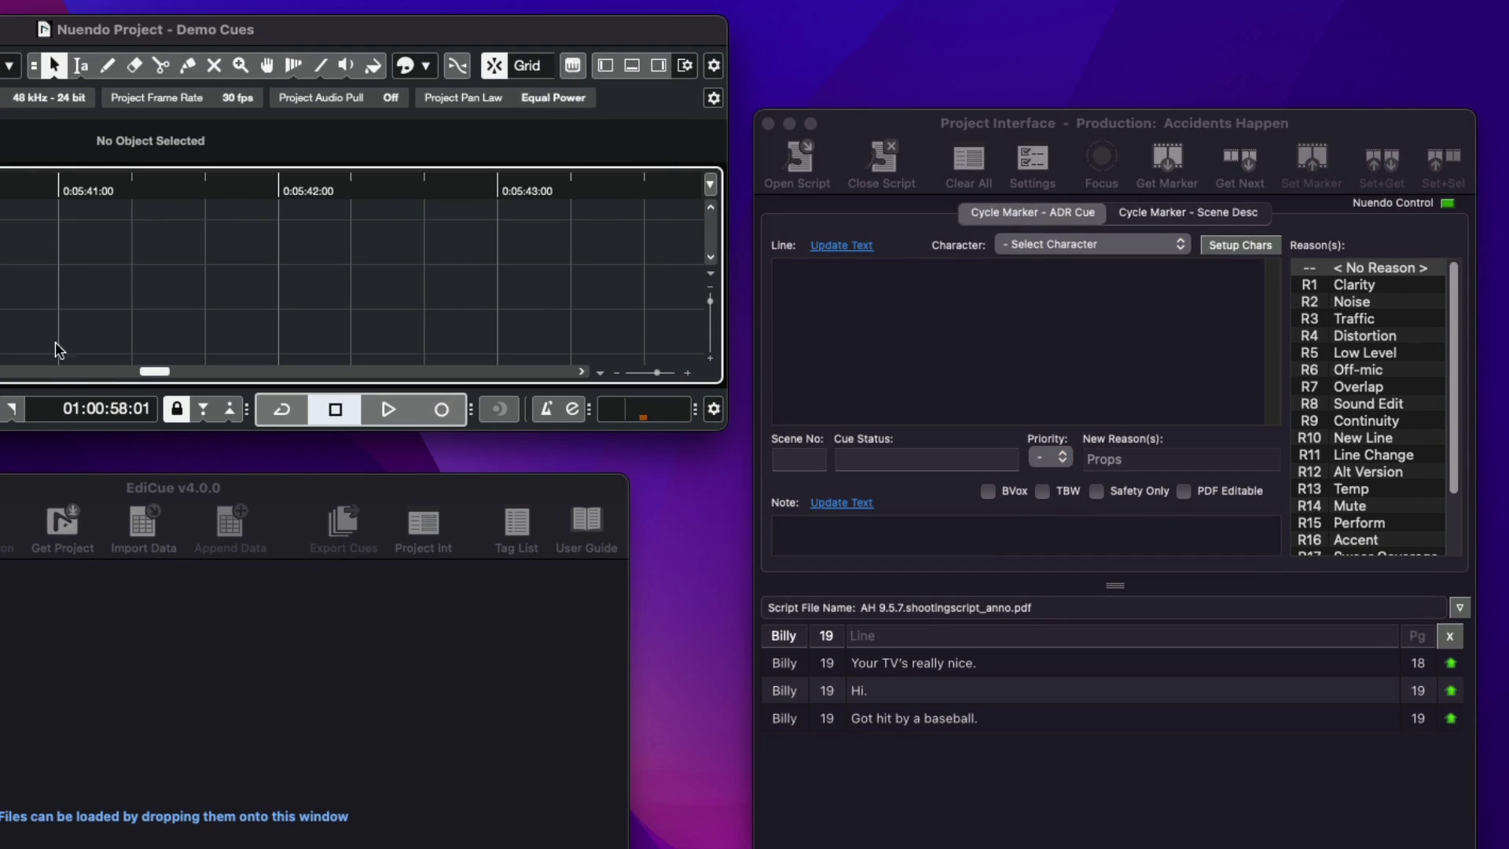
# - Mark two cue ranges on the Nuendo timeline and select the first one
pyautogui.moveTo(58, 350)
pyautogui.mouseDown()
pyautogui.moveTo(64, 327)
pyautogui.moveTo(234, 337)
pyautogui.mouseUp()
pyautogui.moveTo(272, 338); pyautogui.dragTo(680, 346)
pyautogui.click(209, 330)
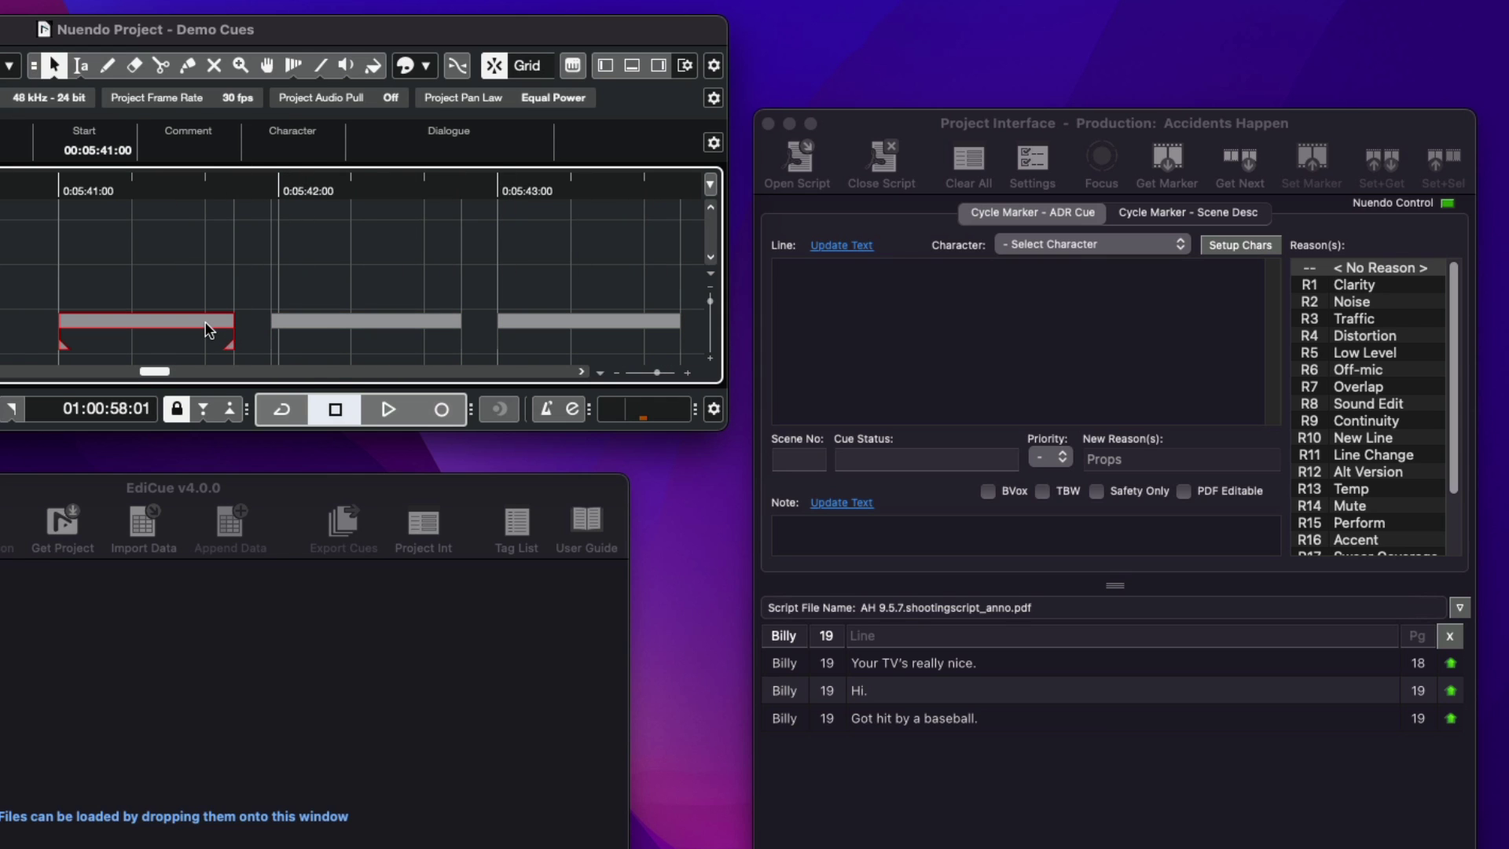
# - Give 'Your TV's really nice.' reason Noise and Safety Only, then write it to that marker
pyautogui.click(871, 667)
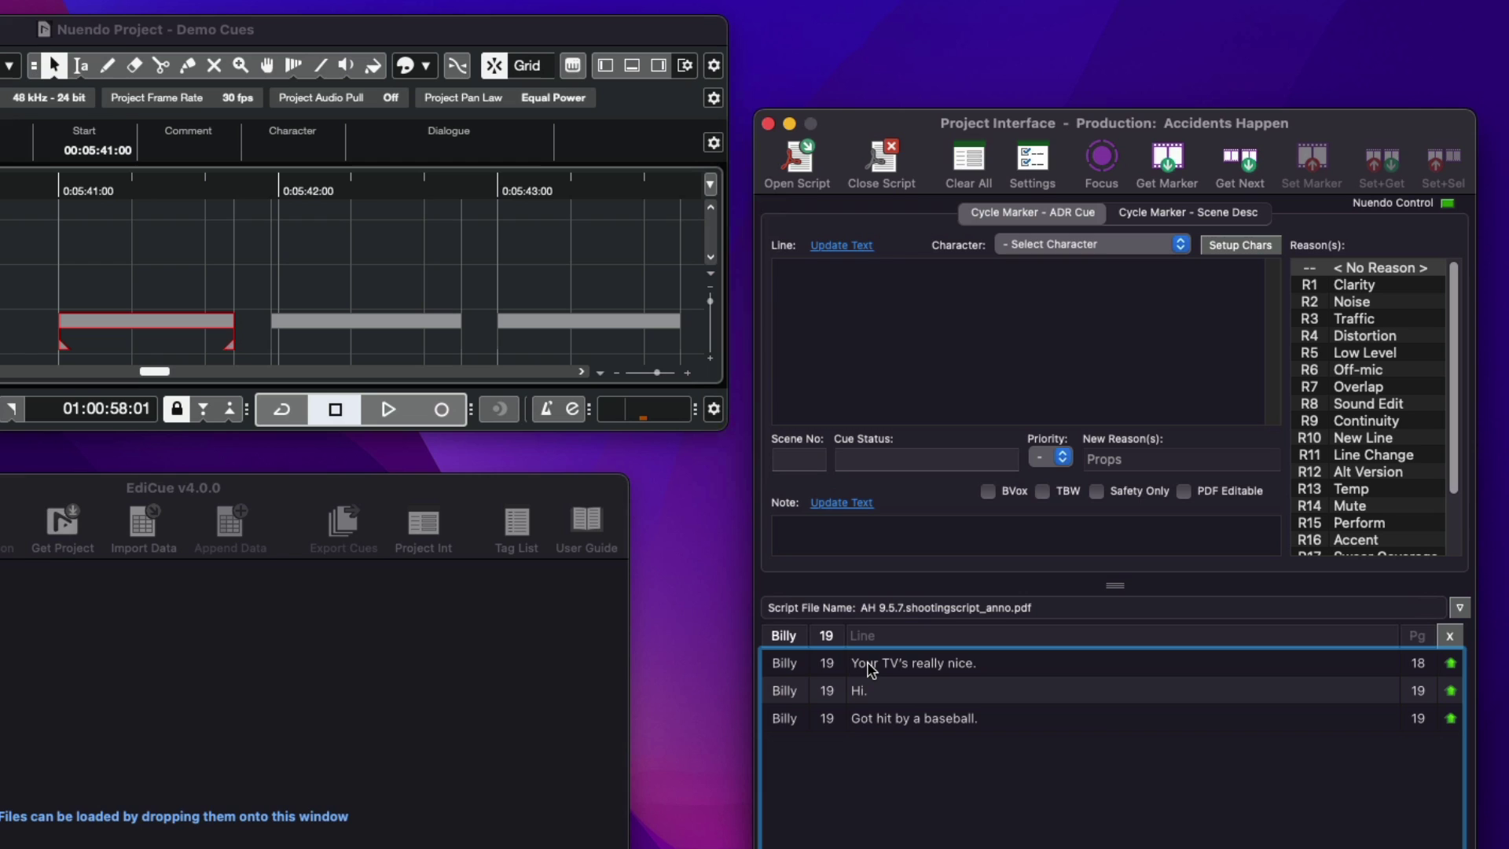
pyautogui.click(871, 667)
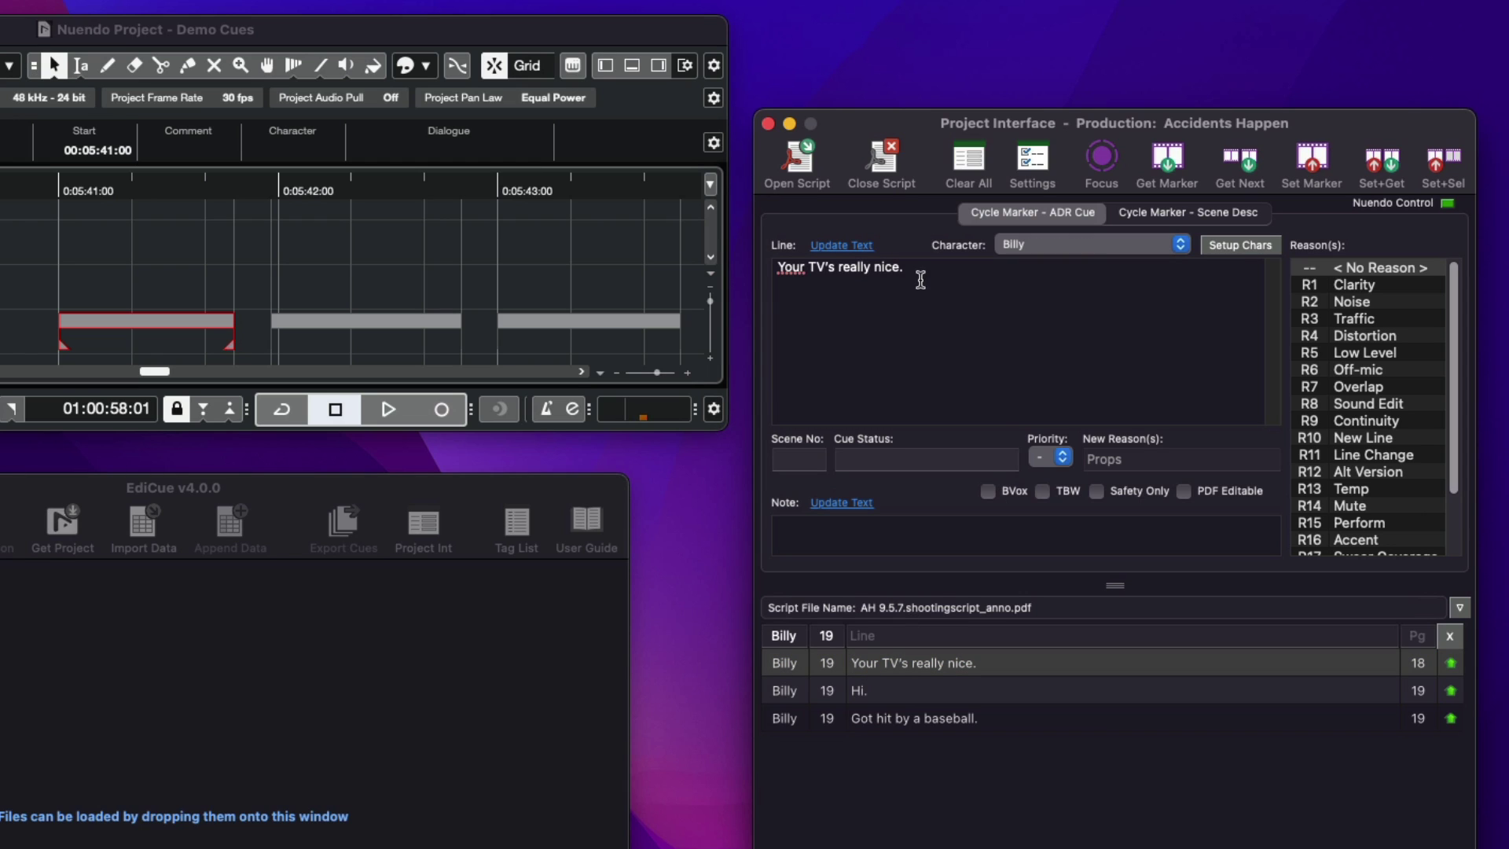
pyautogui.click(916, 266)
pyautogui.click(1354, 303)
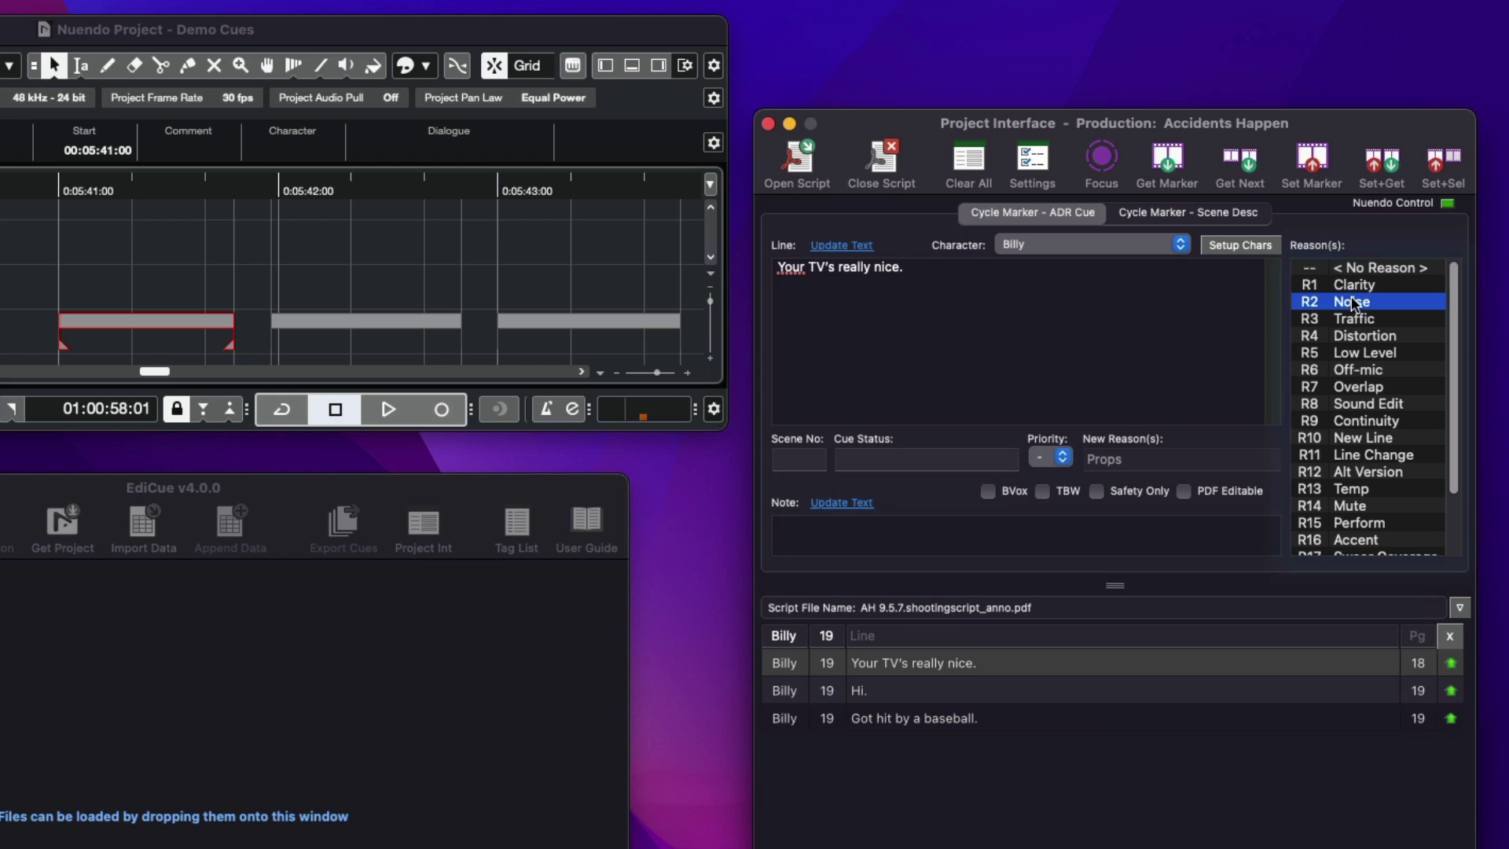
pyautogui.click(1097, 492)
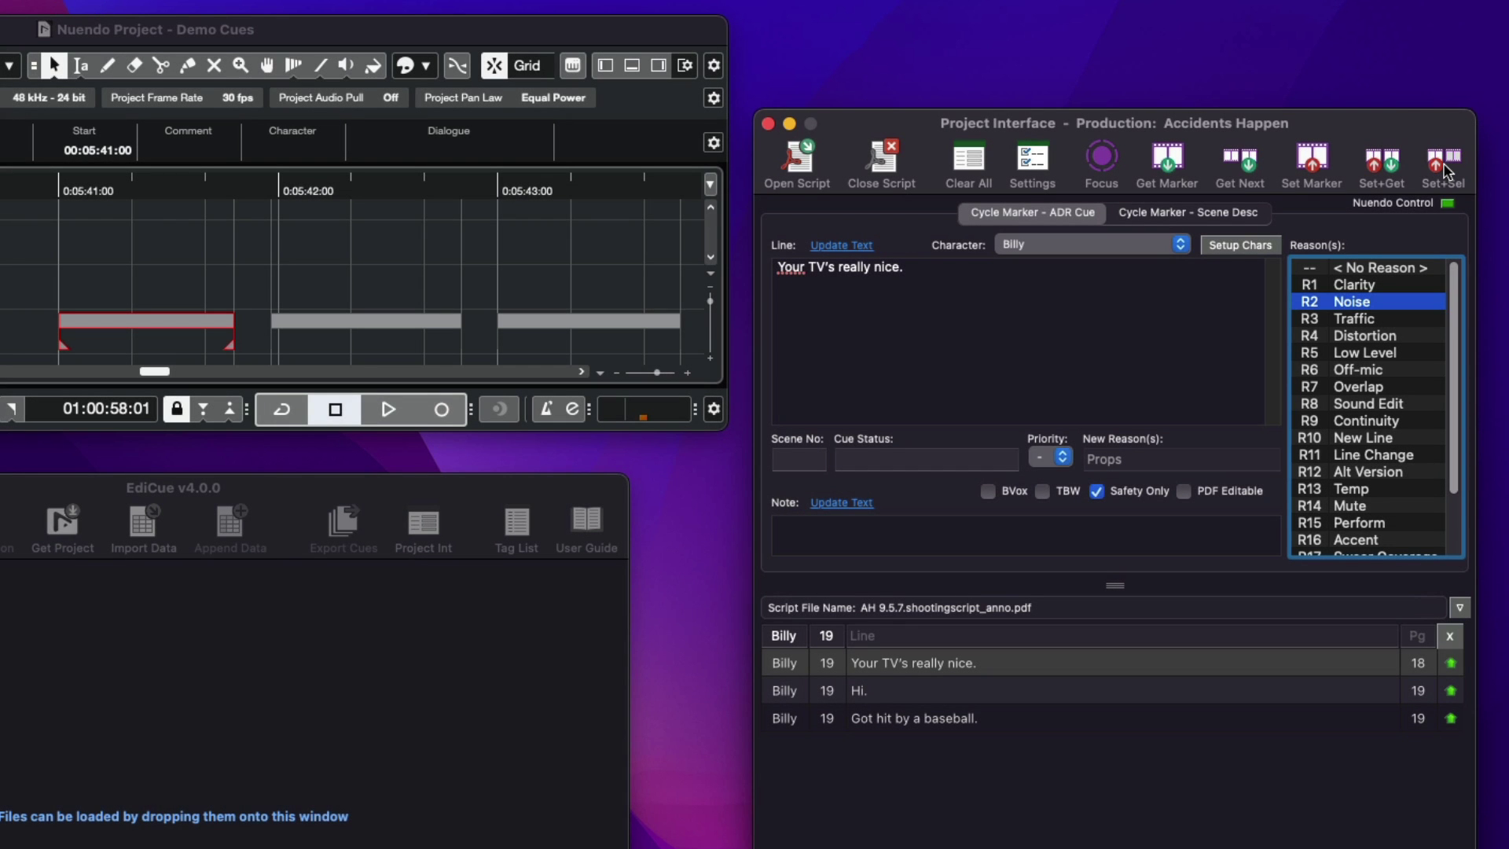
pyautogui.click(1445, 171)
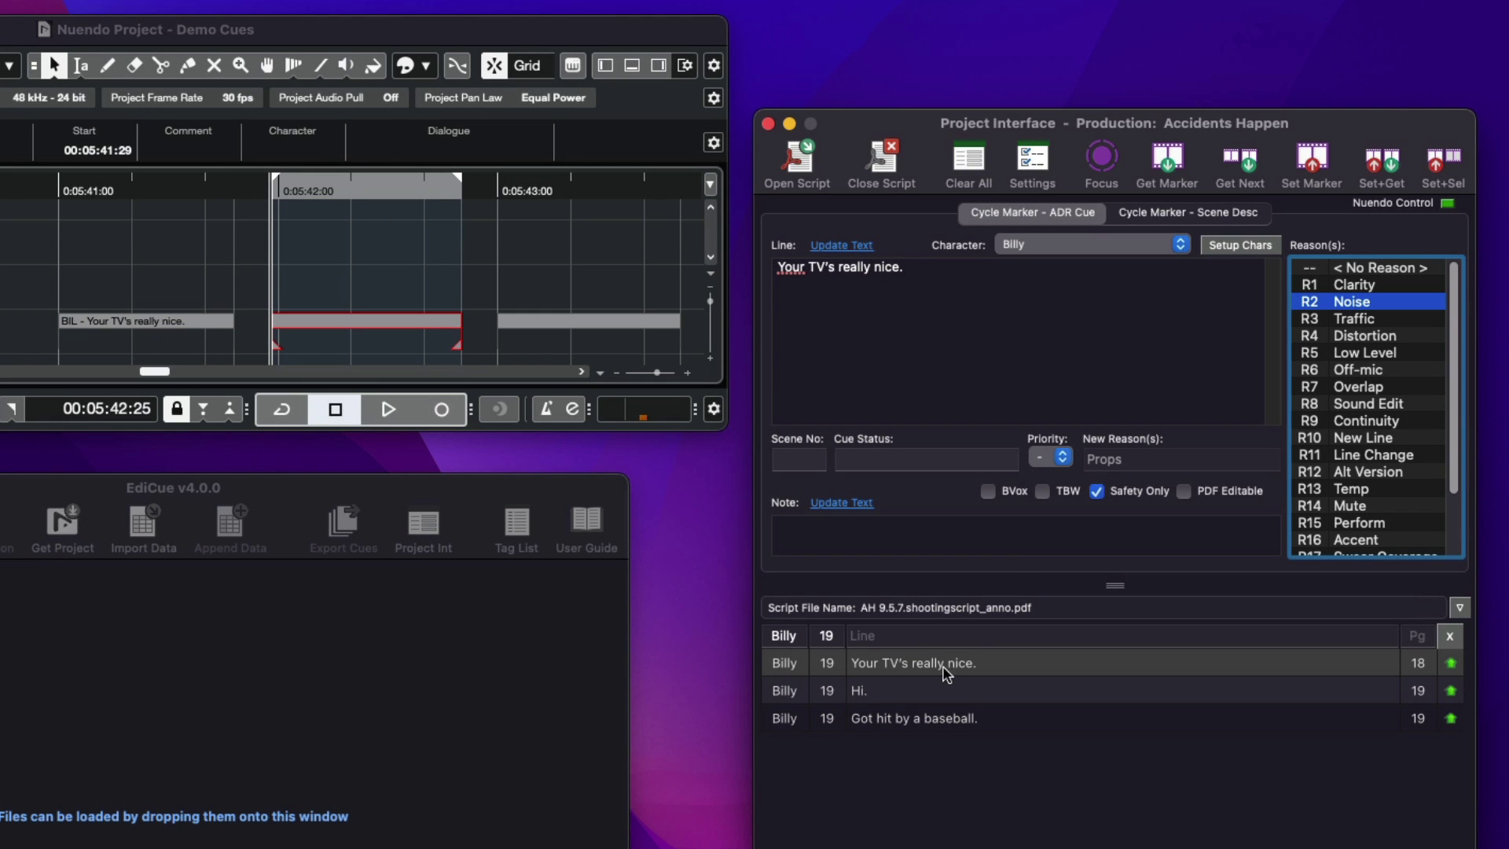
# - Extend 'Hi.' to 'Hi how are you?', then write it and 'Got hit by a baseball.' to Nuendo markers
pyautogui.click(915, 692)
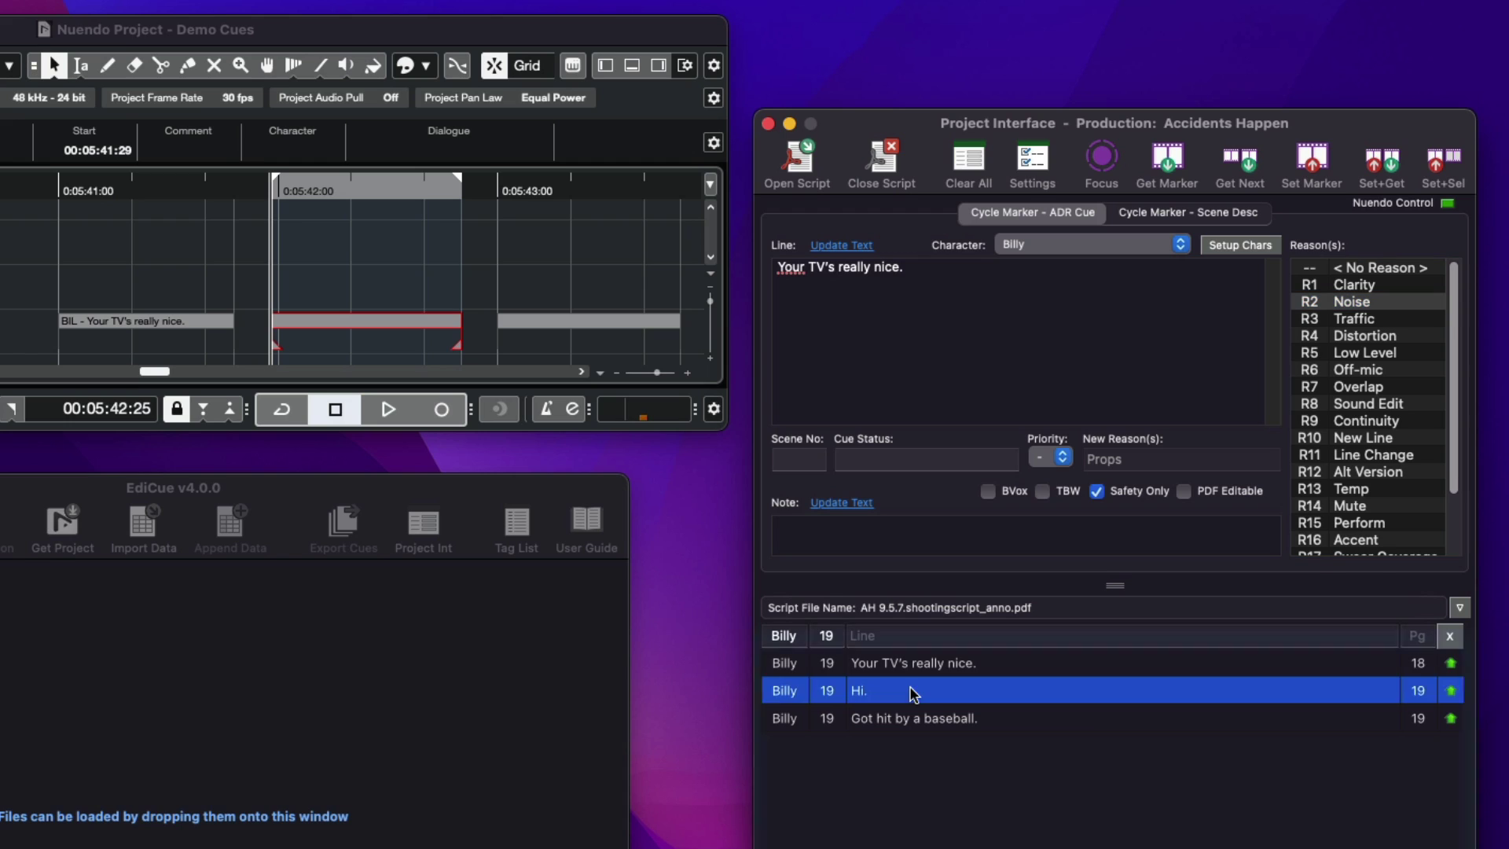
pyautogui.click(782, 312)
pyautogui.press('BackSpace')
pyautogui.write('how are you')
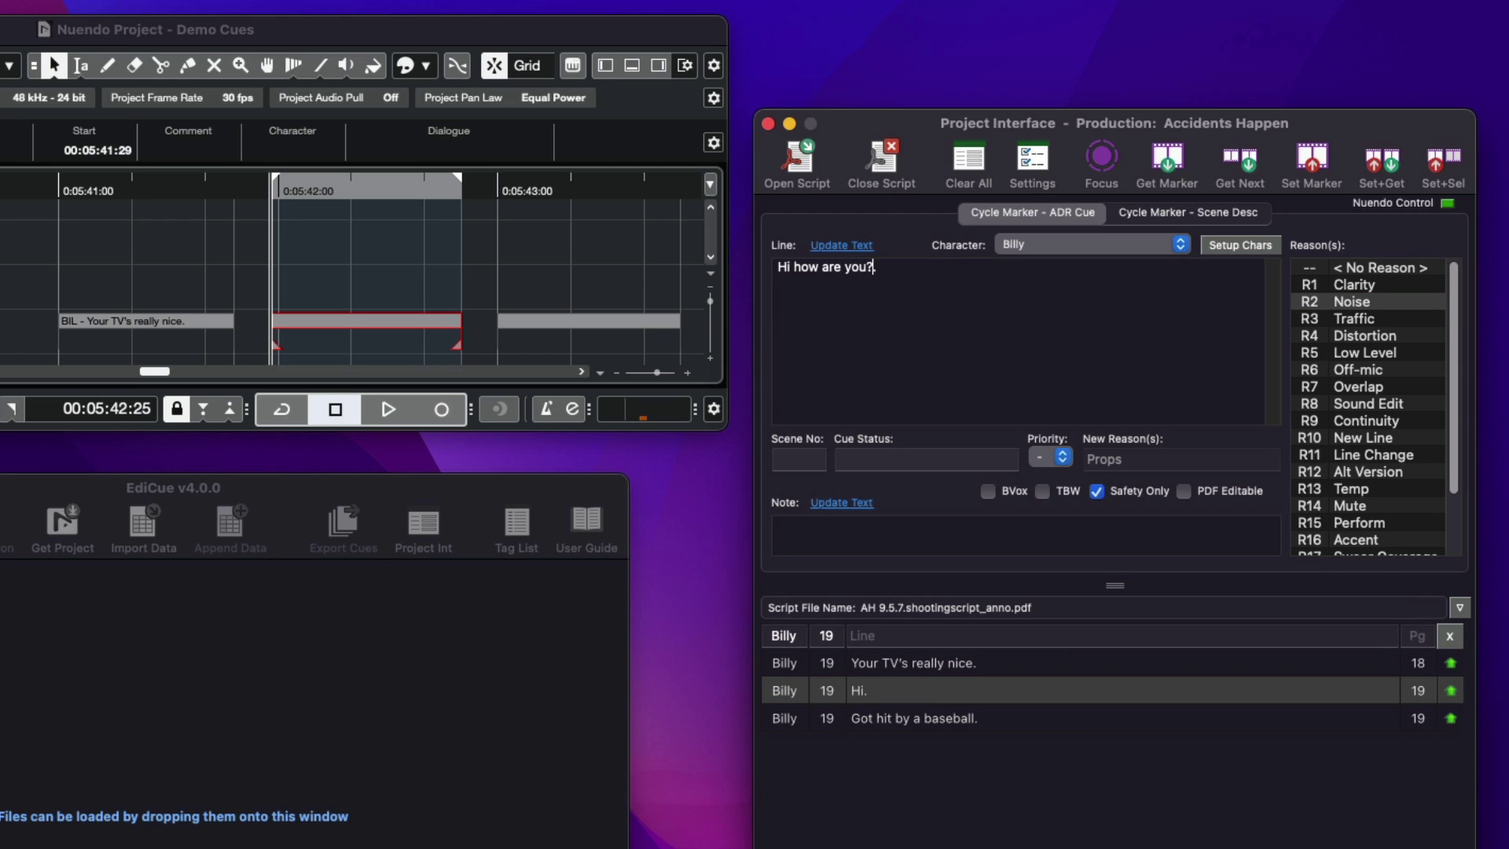
pyautogui.write('?')
pyautogui.click(1440, 164)
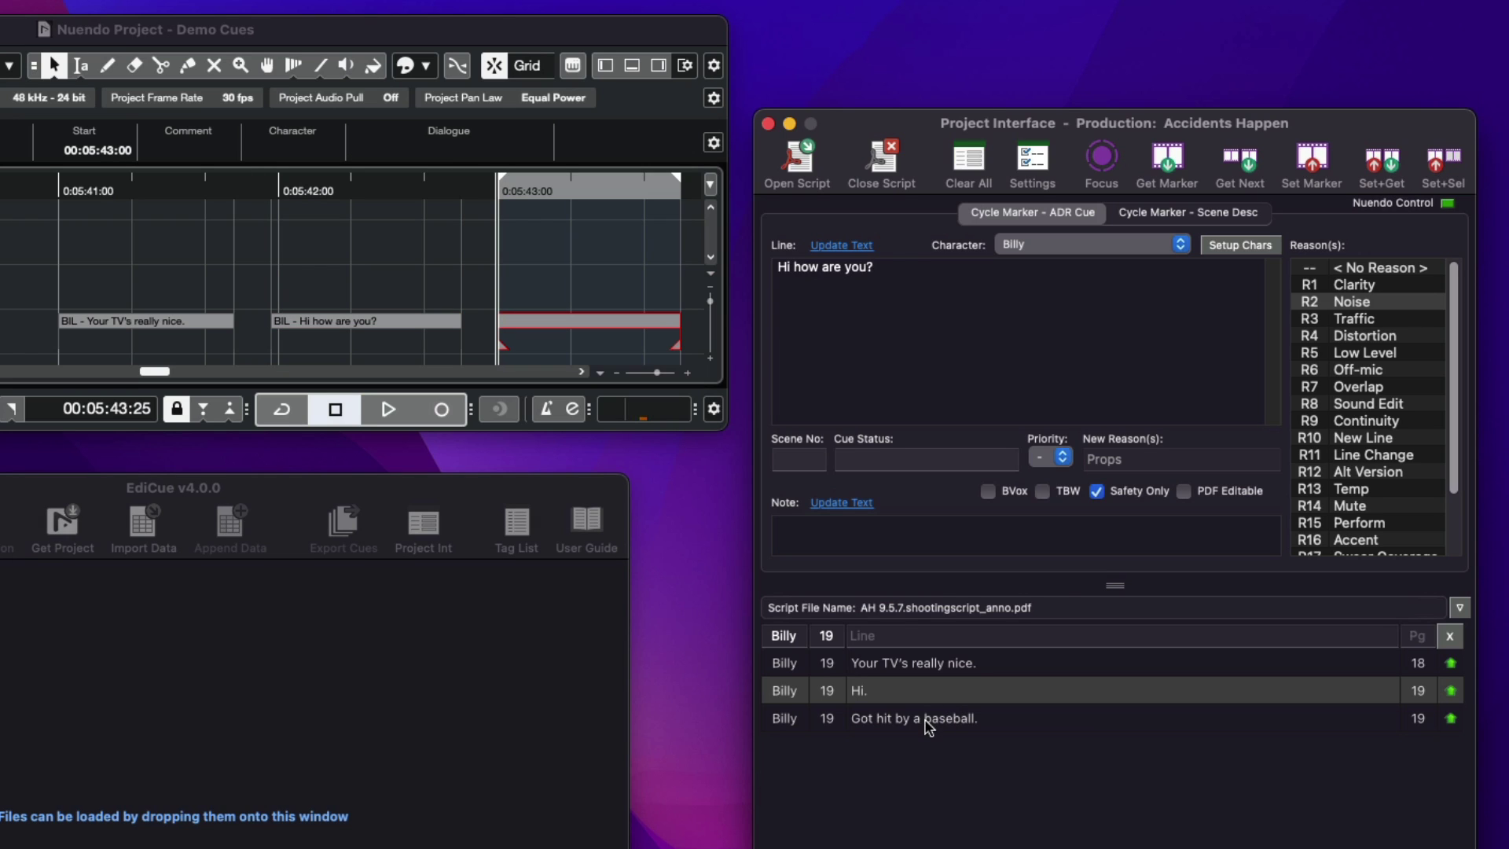
pyautogui.click(927, 719)
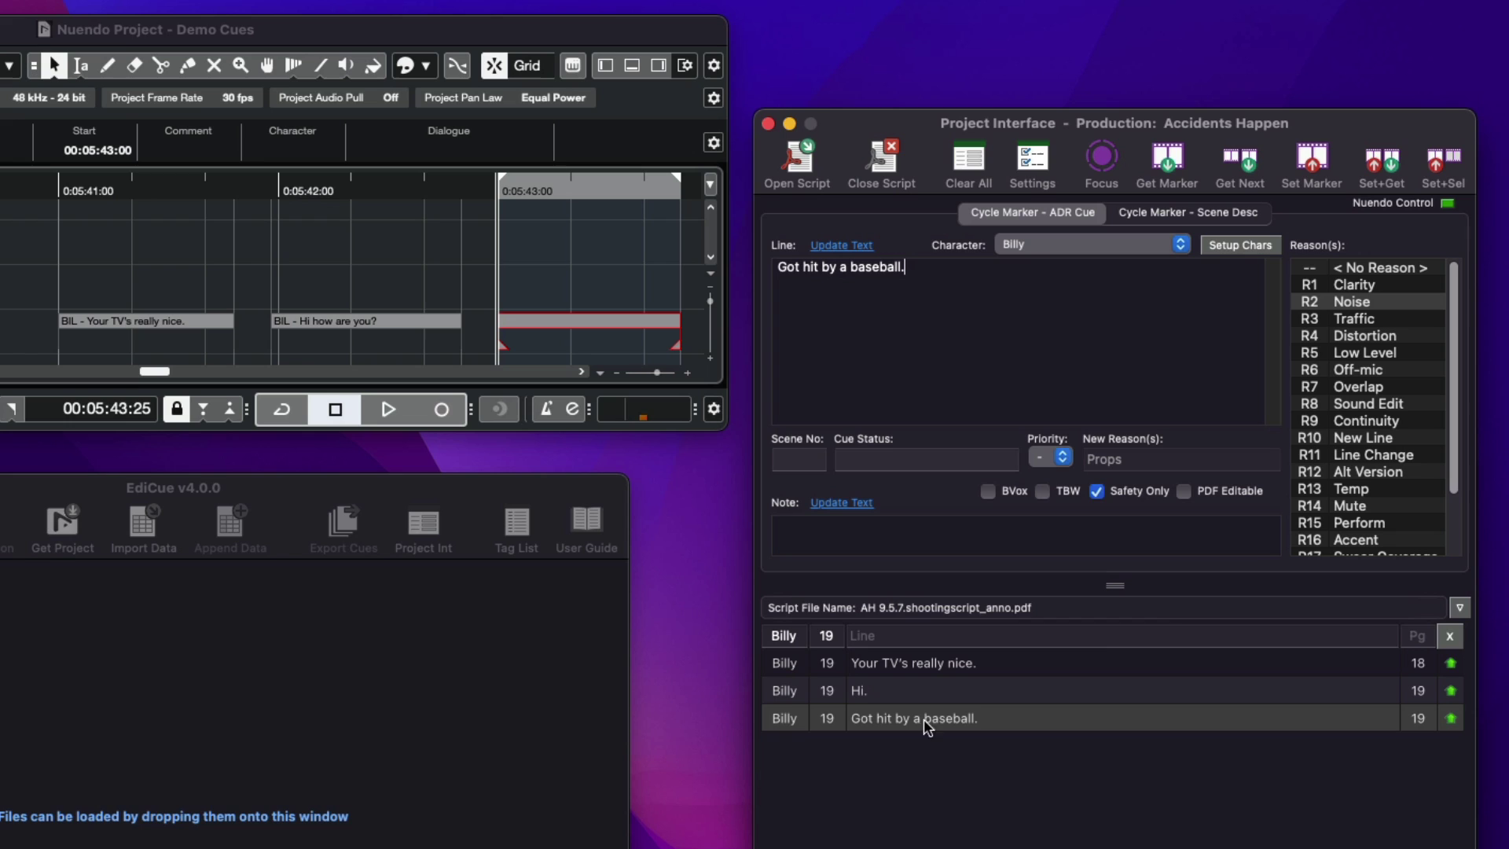
pyautogui.click(1311, 164)
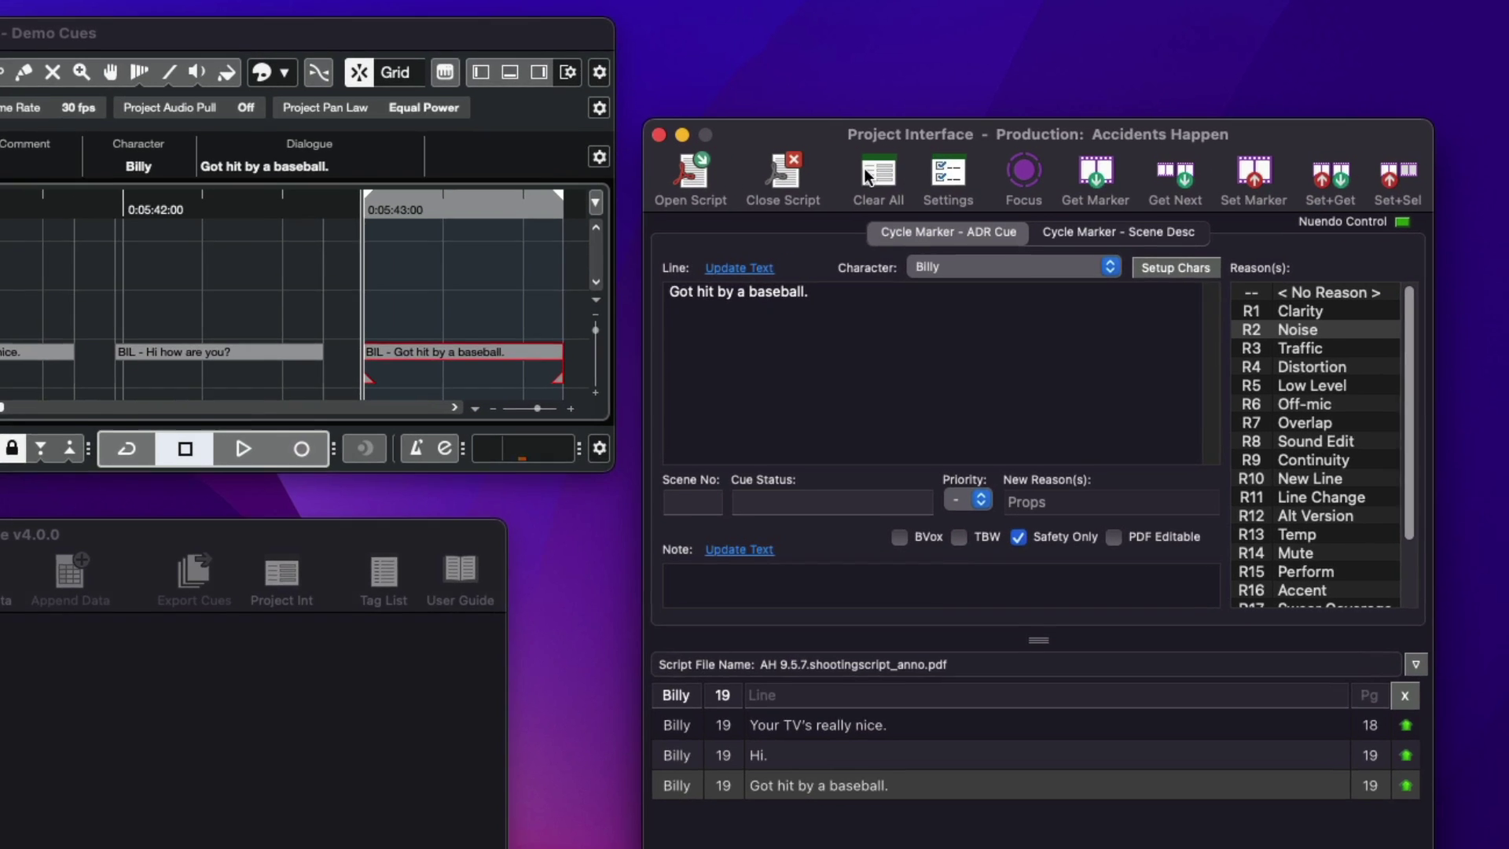
# - Close the loaded shooting script and dismiss the character setup list without changes
pyautogui.click(867, 174)
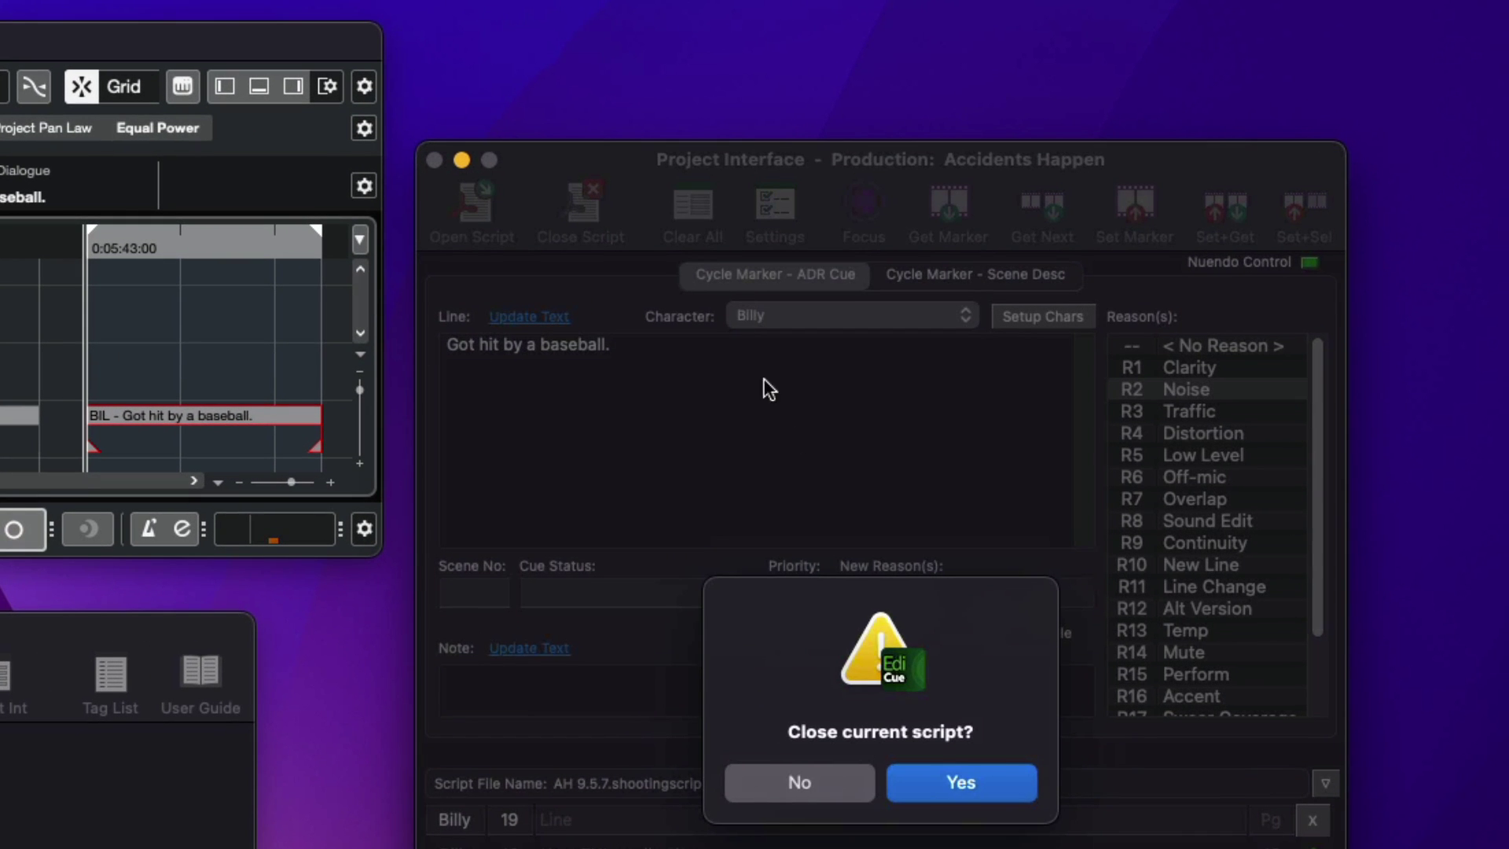
pyautogui.click(951, 777)
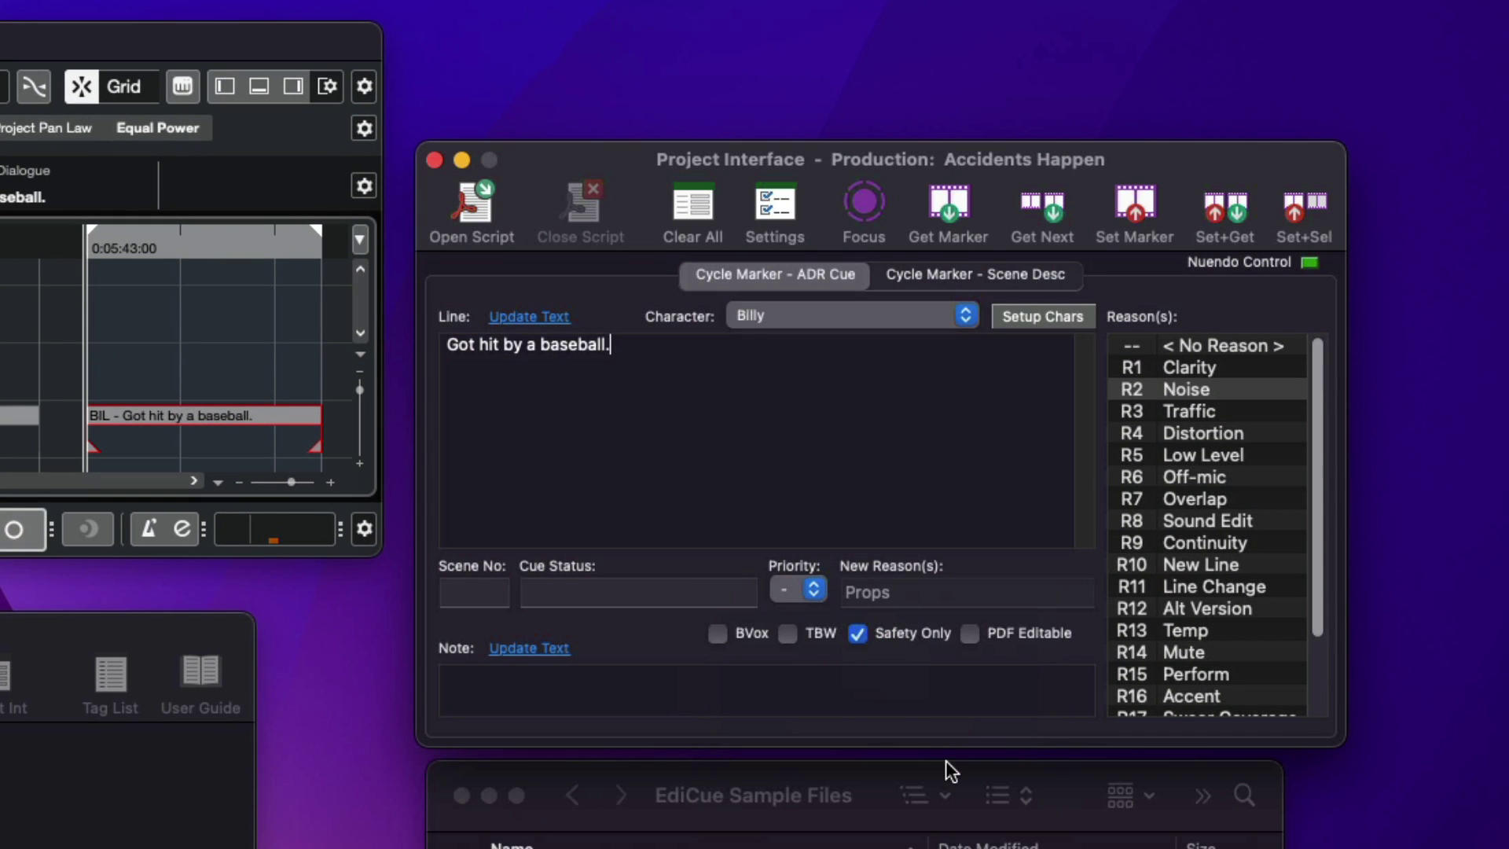
pyautogui.click(1040, 314)
pyautogui.scroll(-4, 861, 357)
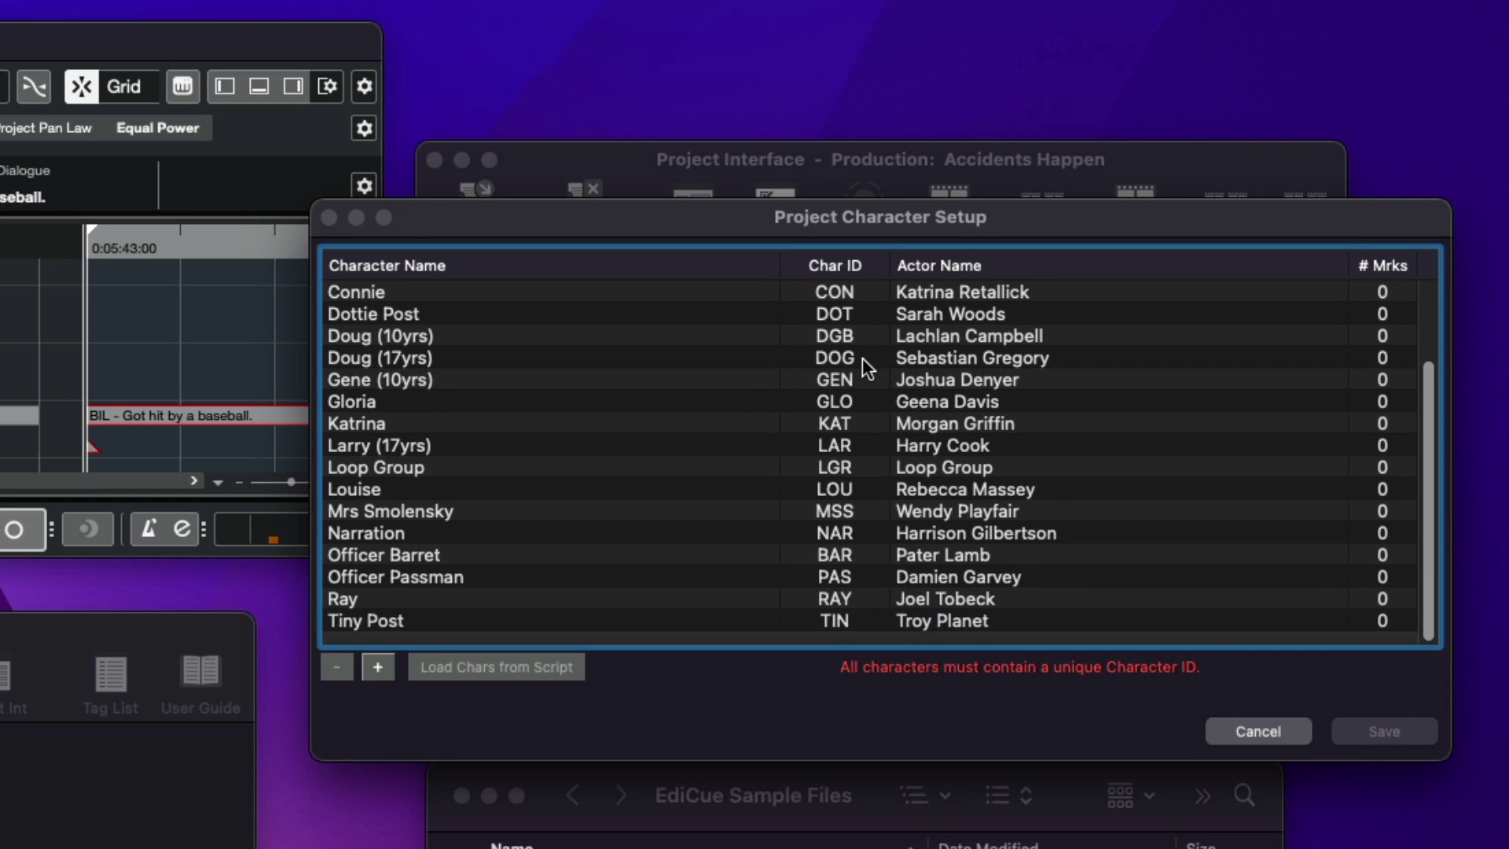
pyautogui.scroll(1, 862, 357)
pyautogui.click(1256, 733)
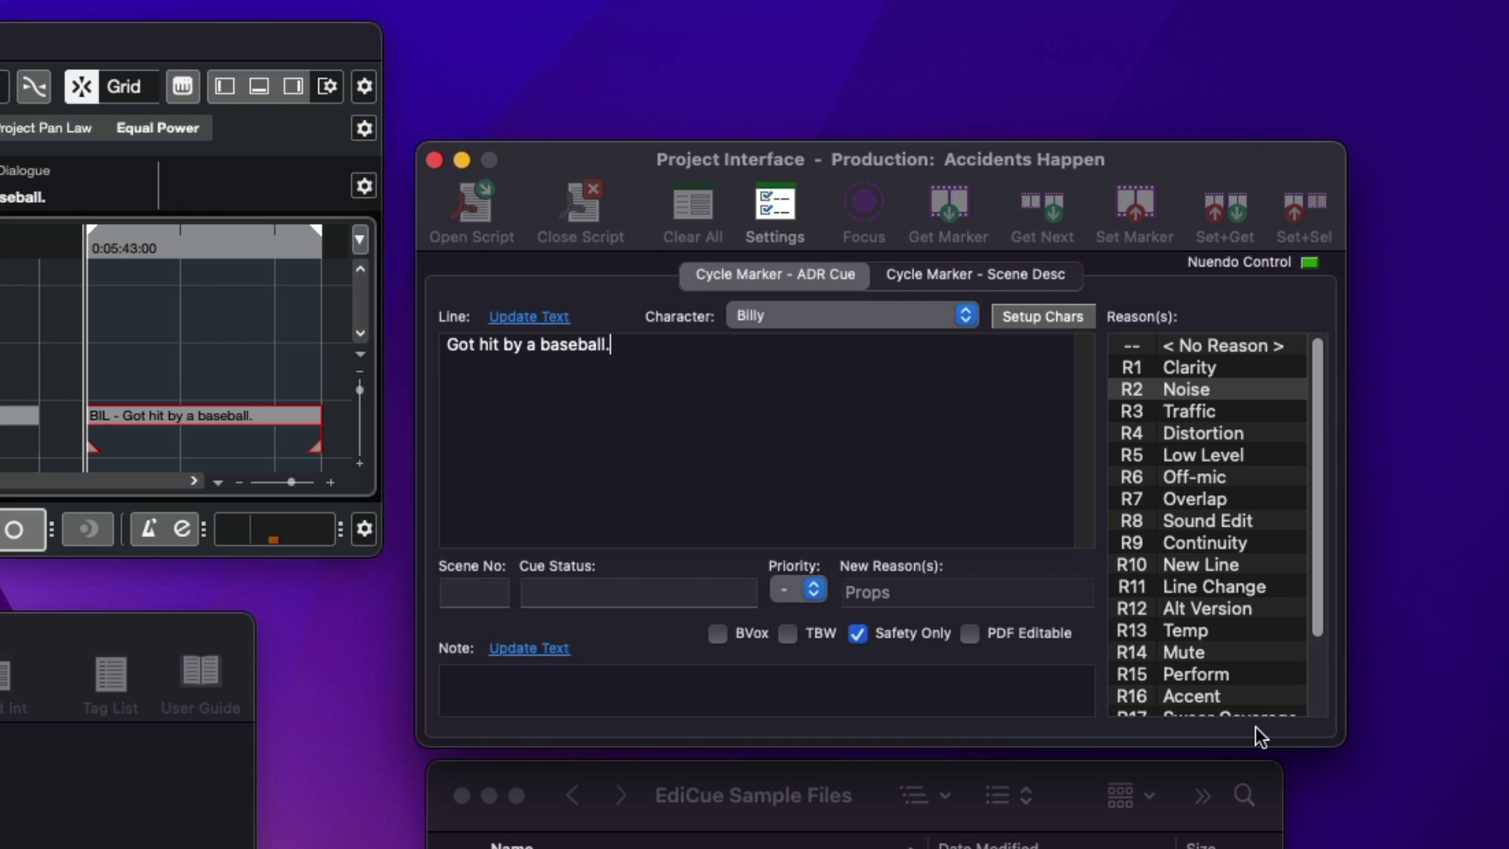
# - Edit the line text, tick BVox and TBW, set reason R8 Sound Edit, and close the Project Interface
pyautogui.click(950, 431)
pyautogui.press('BackSpace')
pyautogui.write('ll')
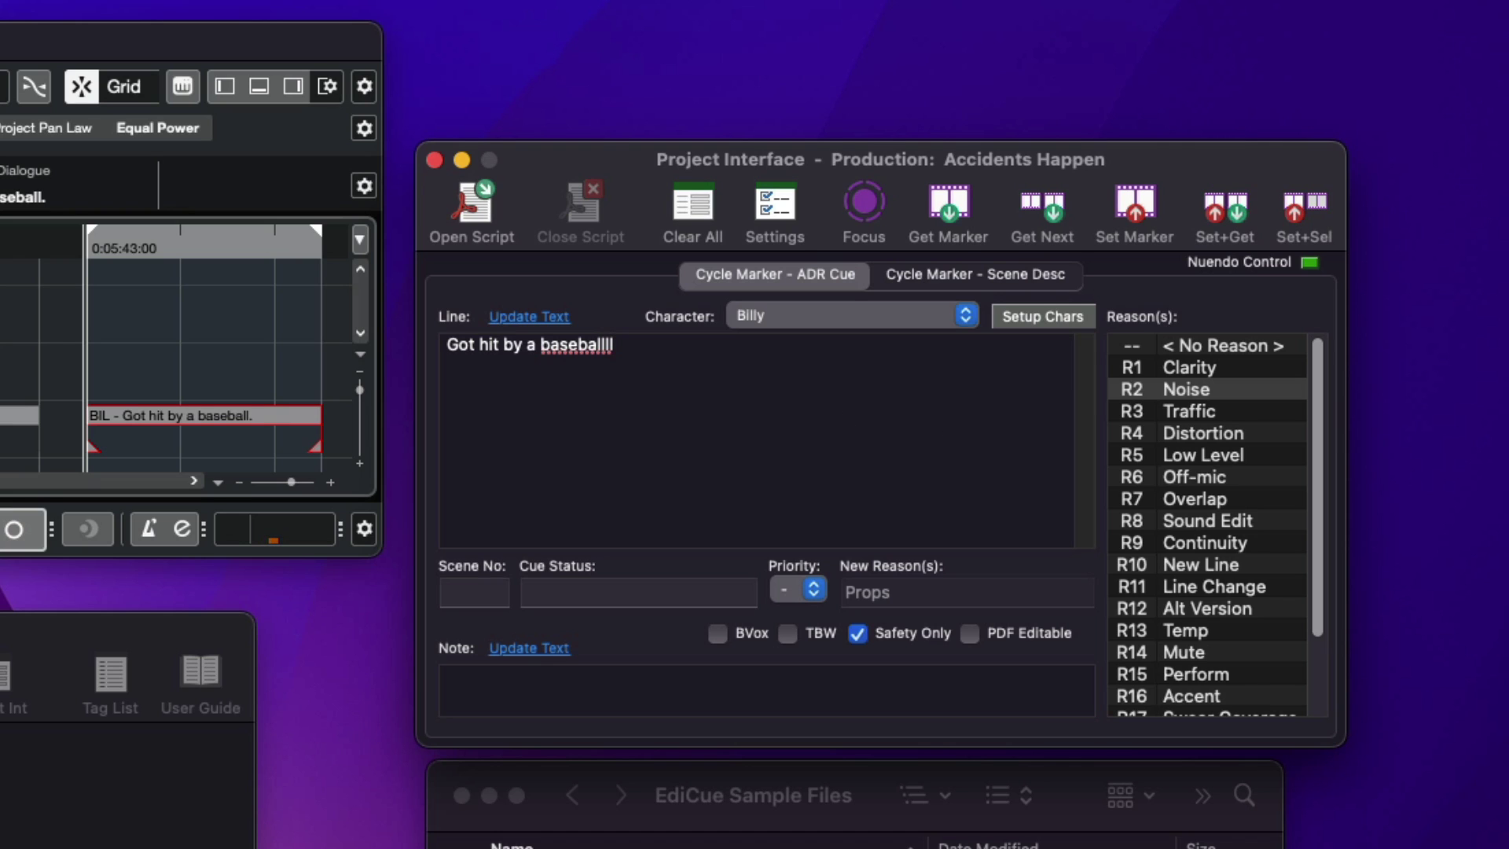
pyautogui.click(718, 634)
pyautogui.click(787, 633)
pyautogui.click(1187, 522)
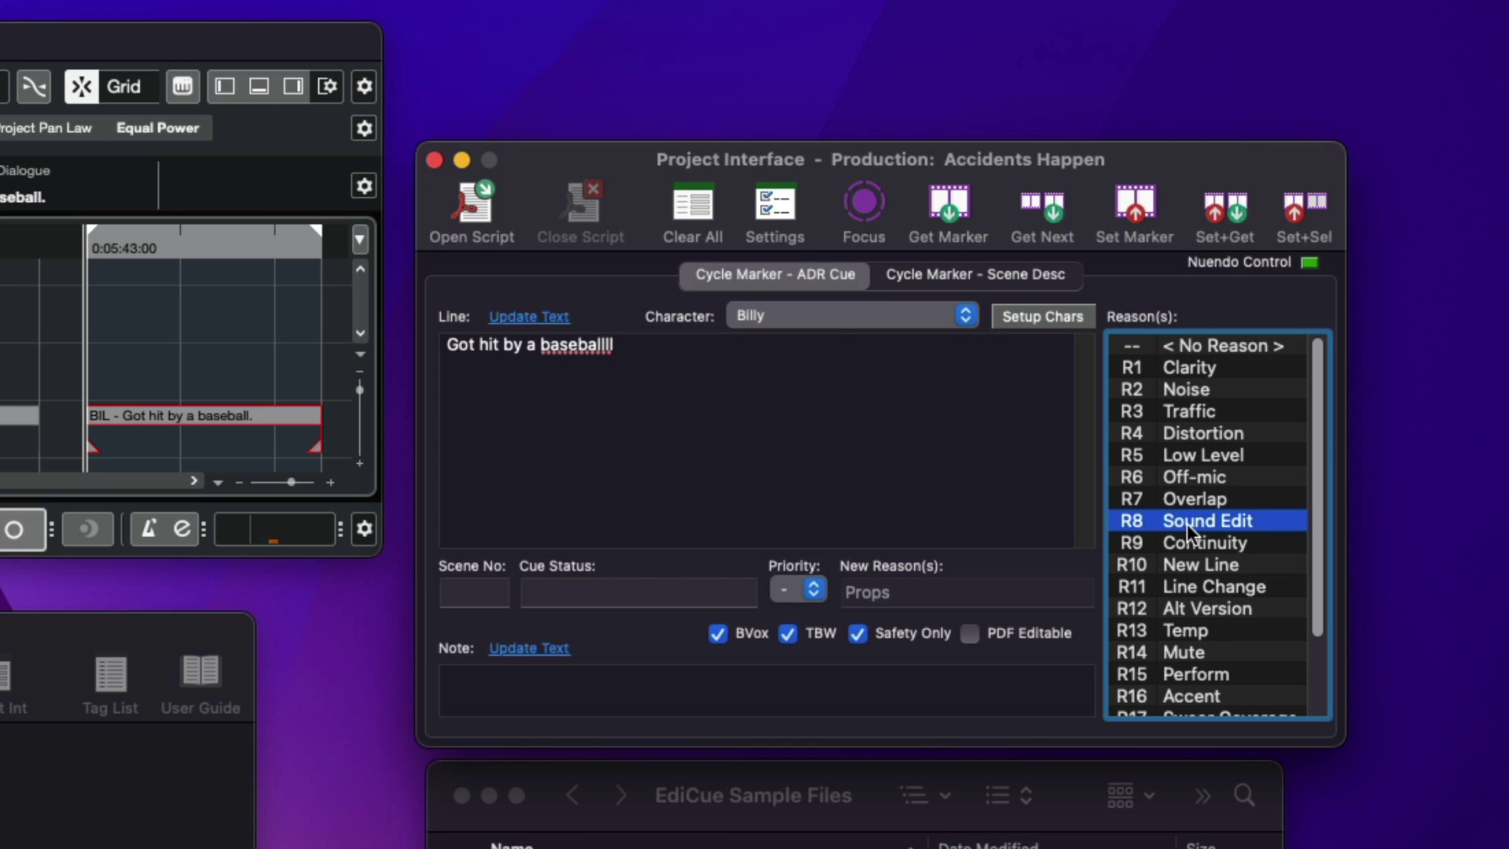
pyautogui.click(435, 161)
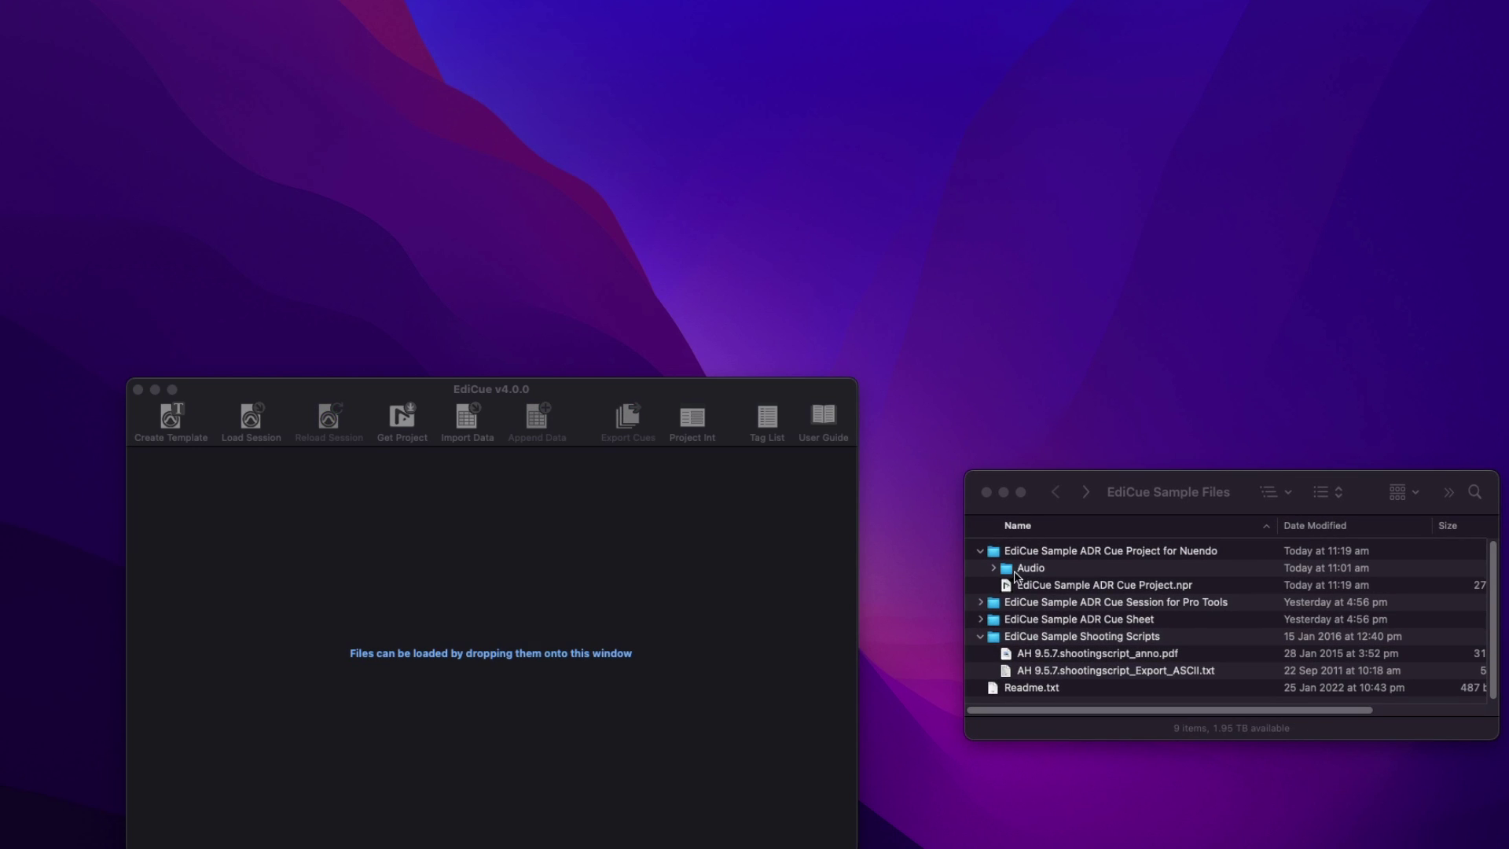
# - Open the EdiCue Sample ADR Cue Project .npr in Nuendo and select all ADRCues track events
pyautogui.doubleClick(1010, 586)
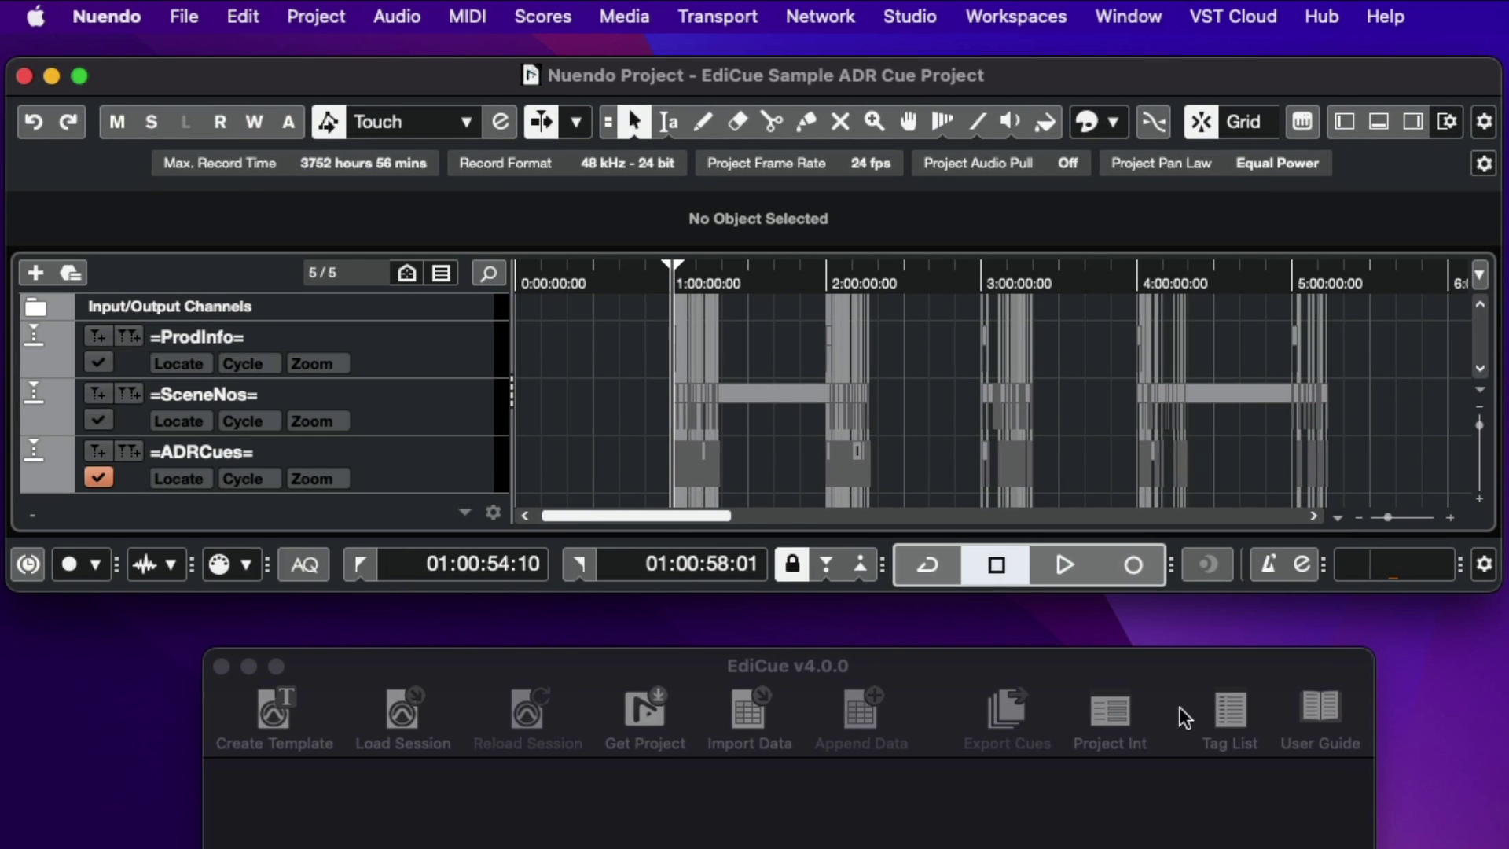
pyautogui.moveTo(620, 456); pyautogui.dragTo(1399, 477)
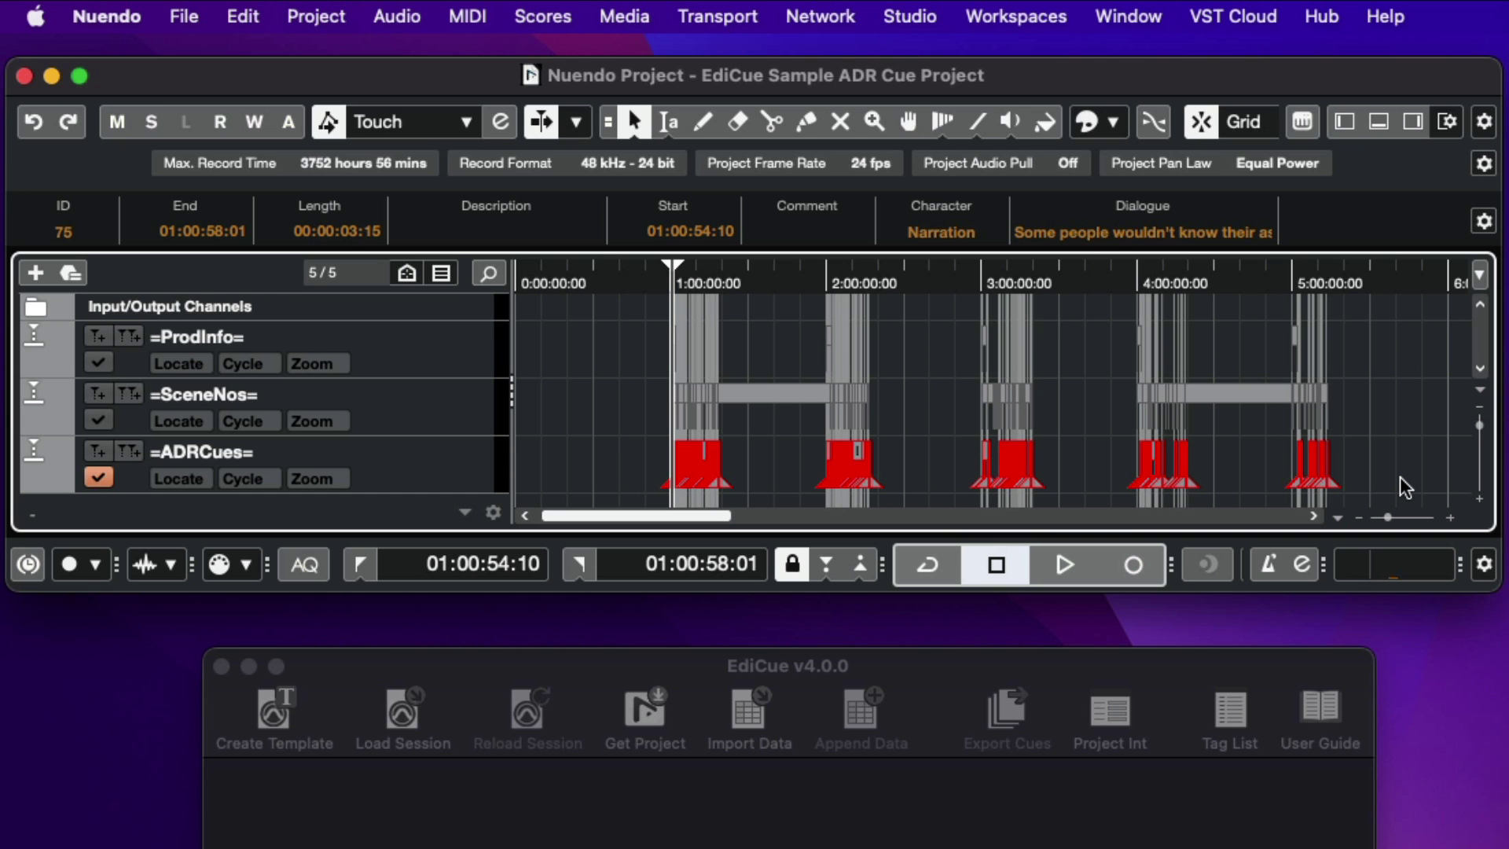
pyautogui.click(1179, 708)
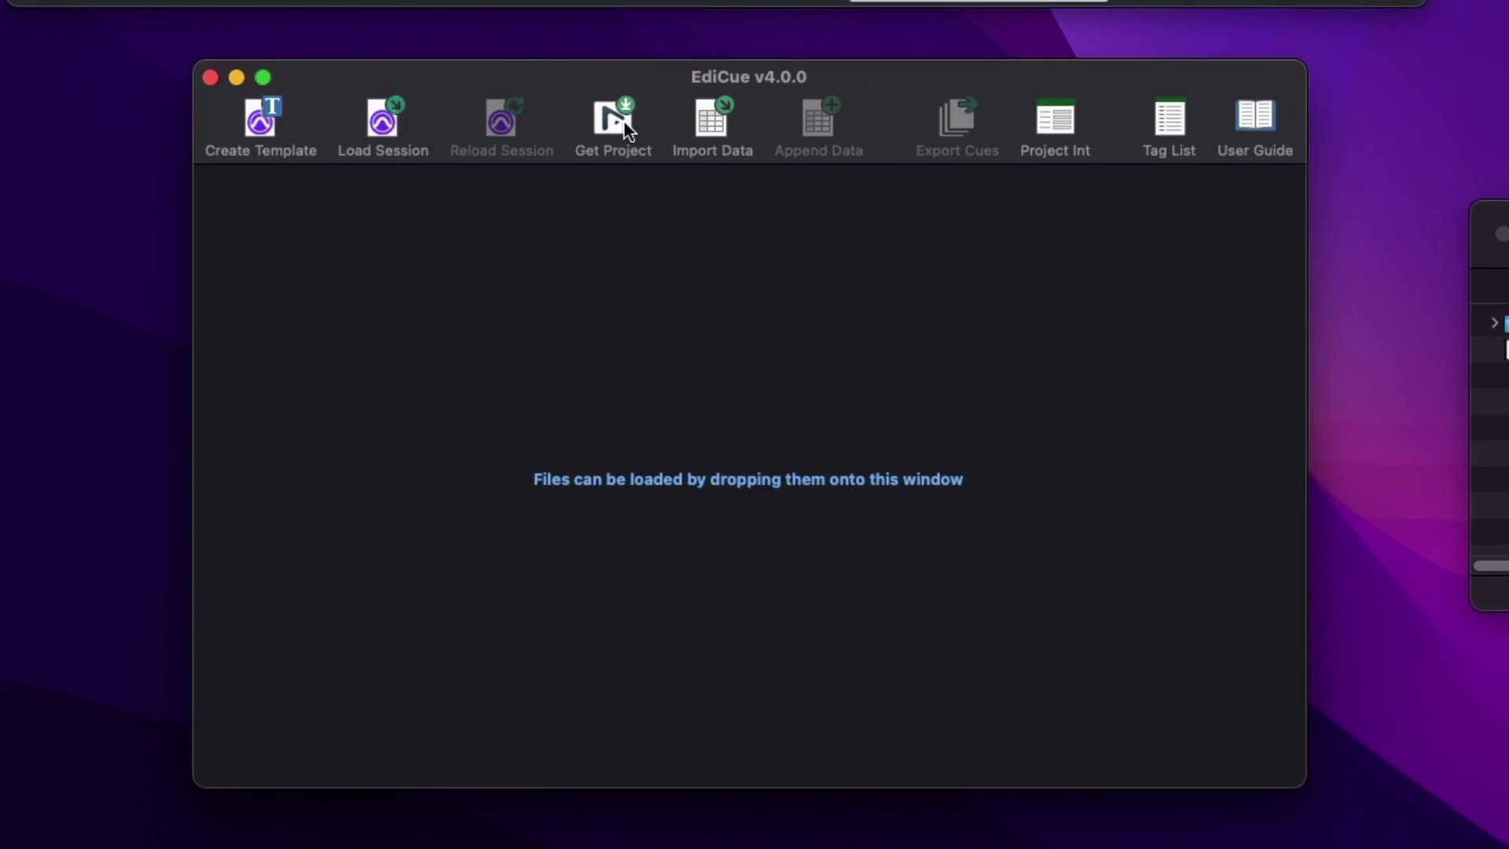
# - Load the 'Accidents Happen' project's 266 cues and review the General, Cue Number and Export Settings tabs
pyautogui.click(568, 193)
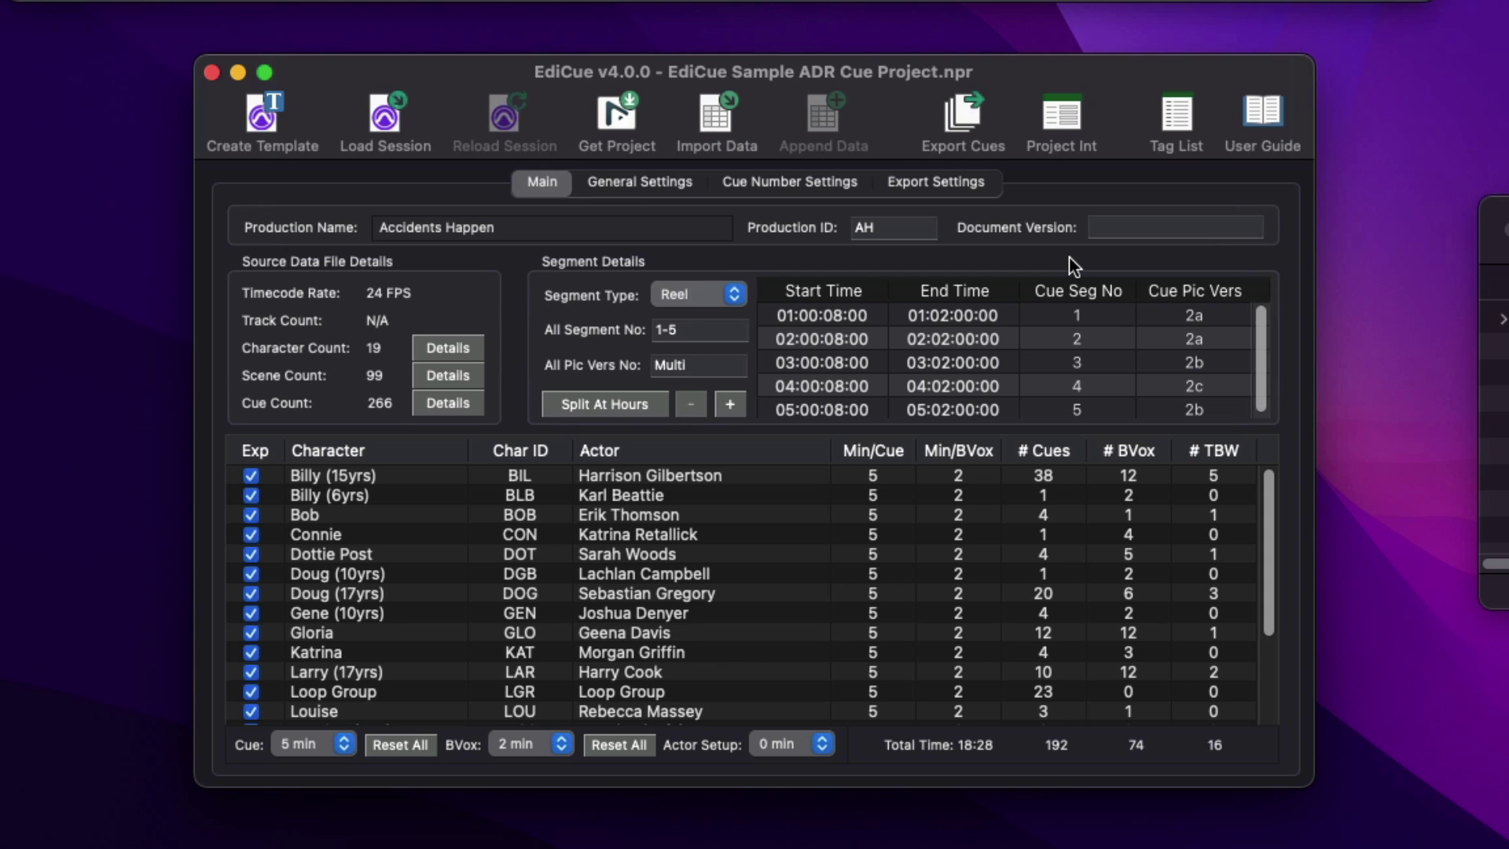
pyautogui.click(640, 185)
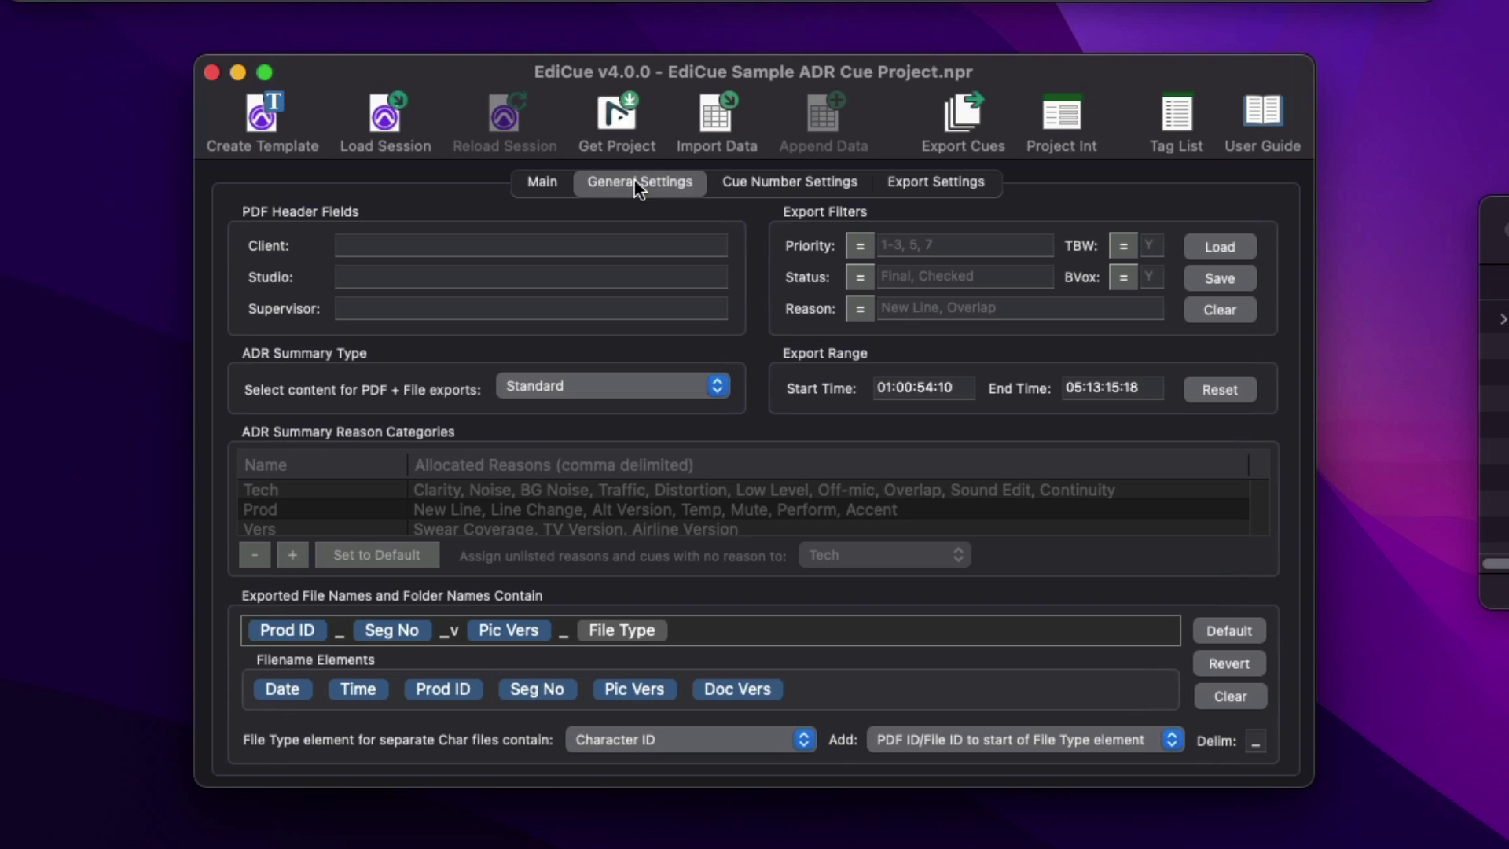
pyautogui.click(764, 179)
pyautogui.click(917, 187)
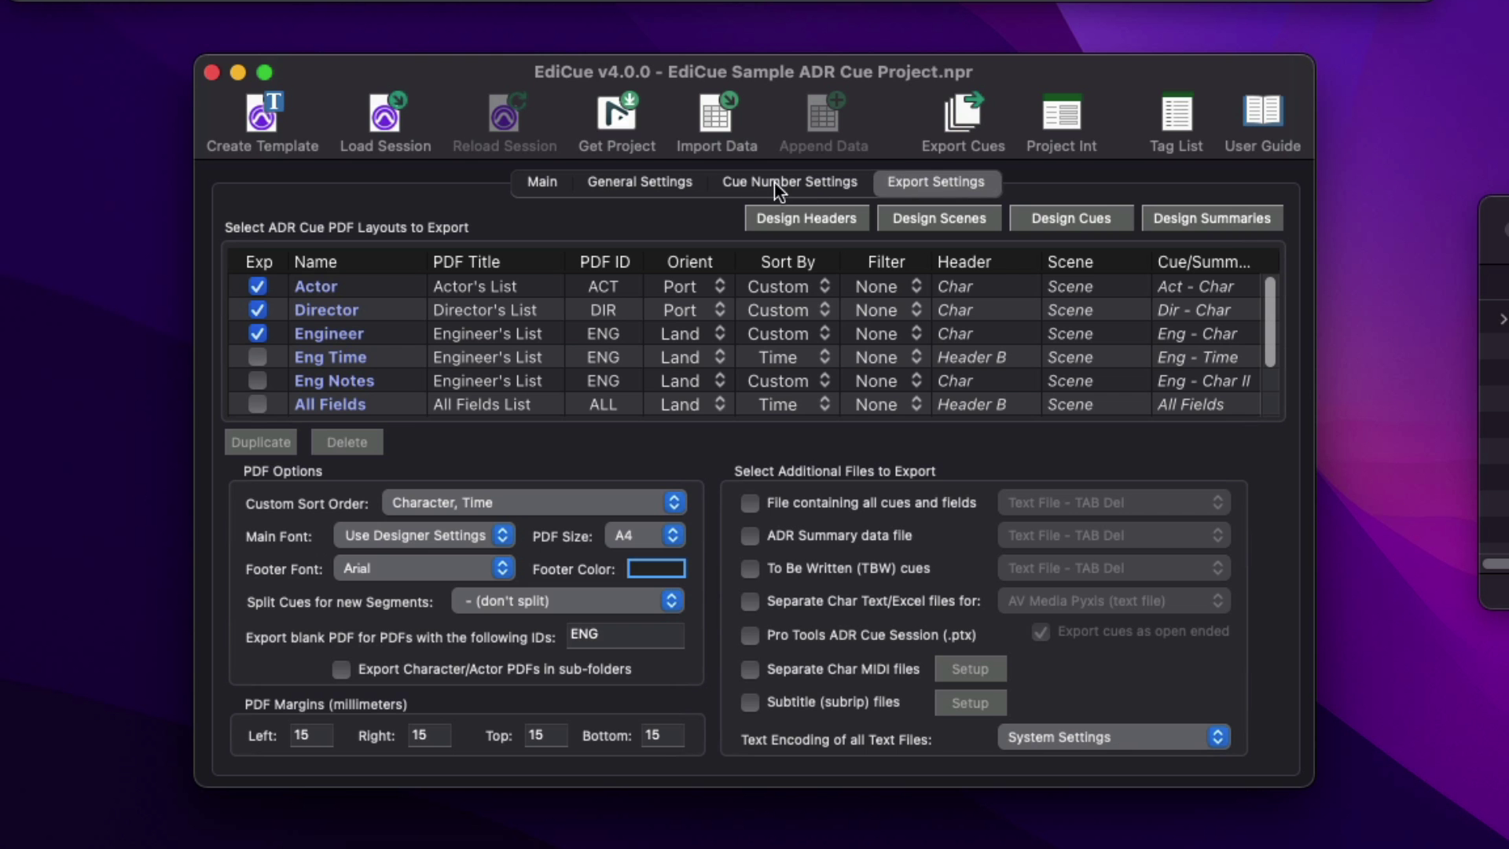
pyautogui.click(557, 184)
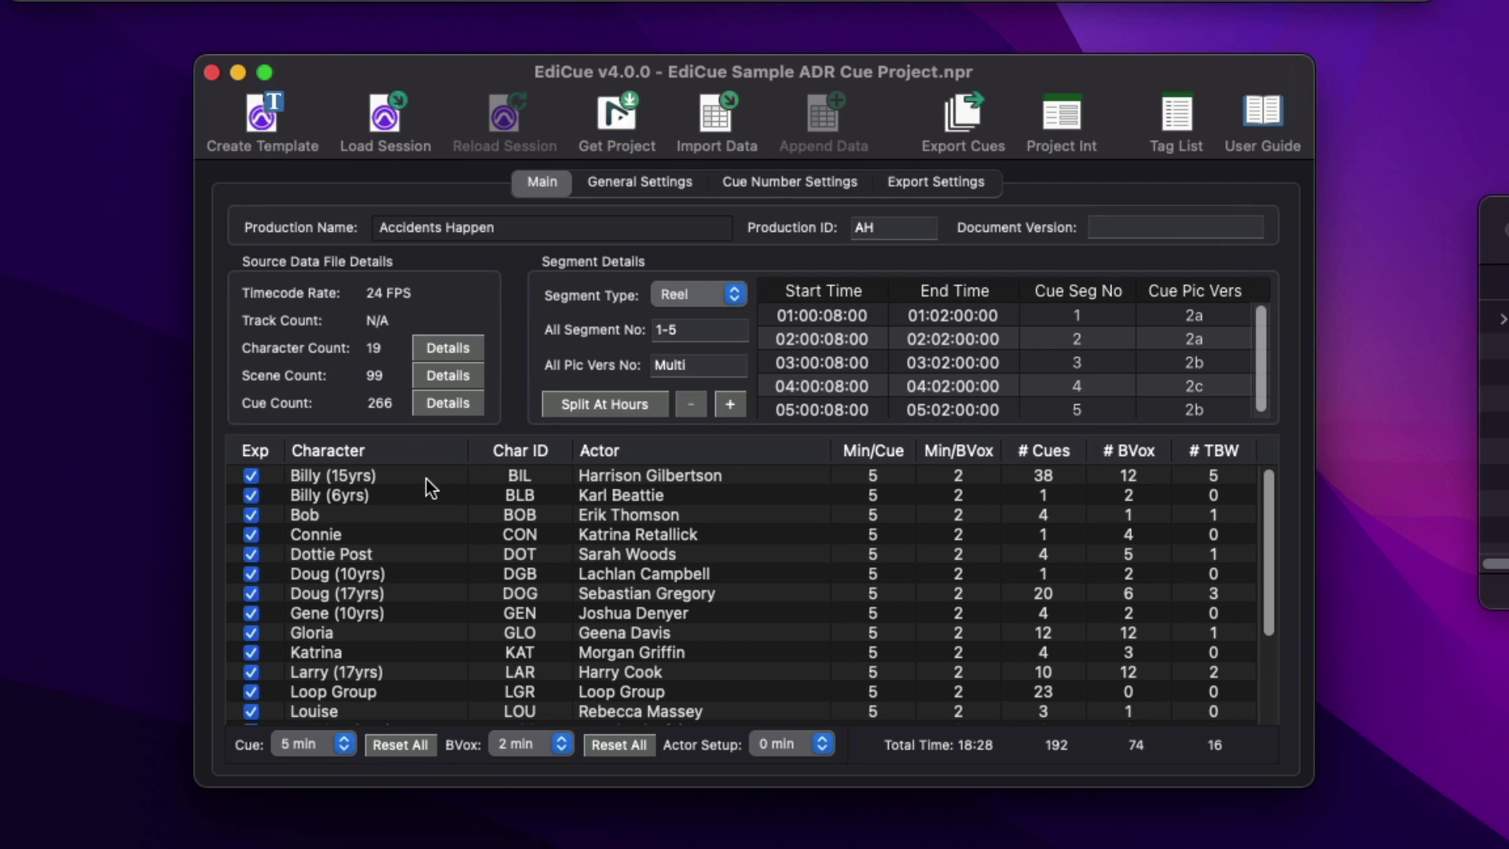
pyautogui.click(764, 185)
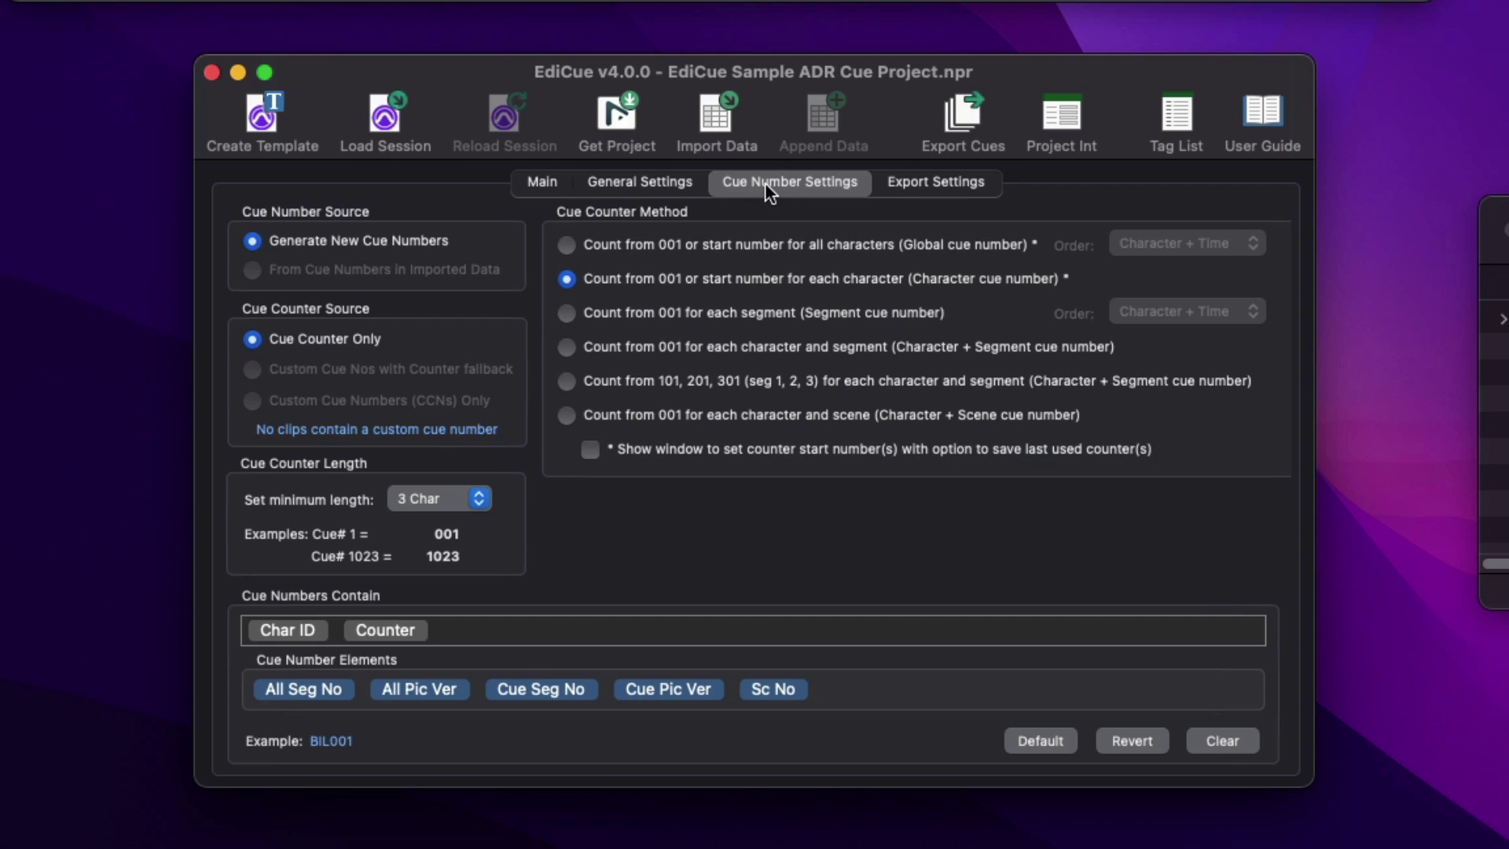
pyautogui.click(918, 186)
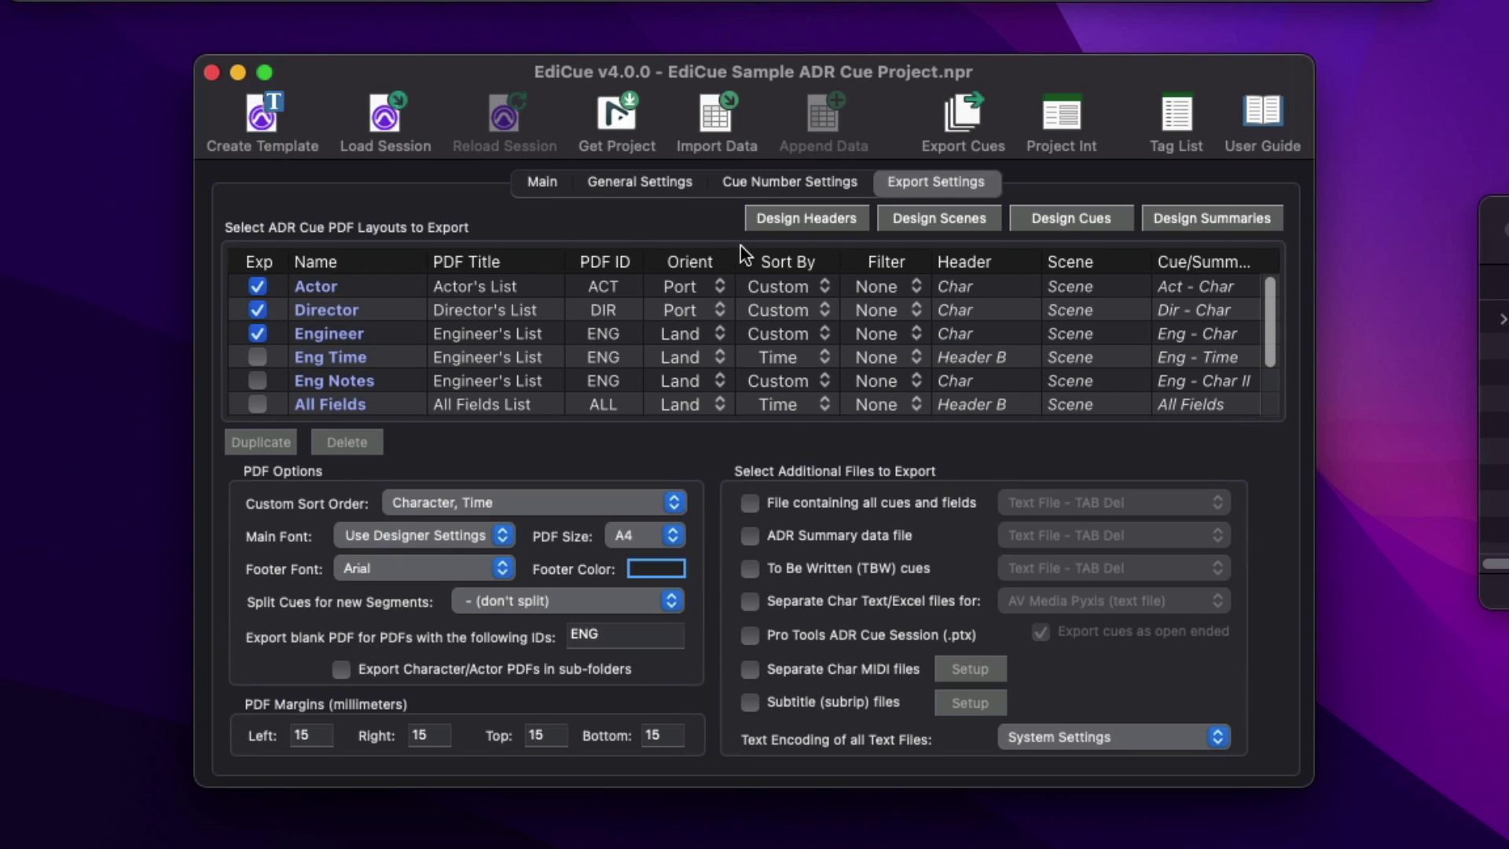
# - Look over the Actor, Director, Engineer, Eng Time and Eng Notes PDF layouts
pyautogui.click(540, 288)
pyautogui.click(531, 308)
pyautogui.click(528, 330)
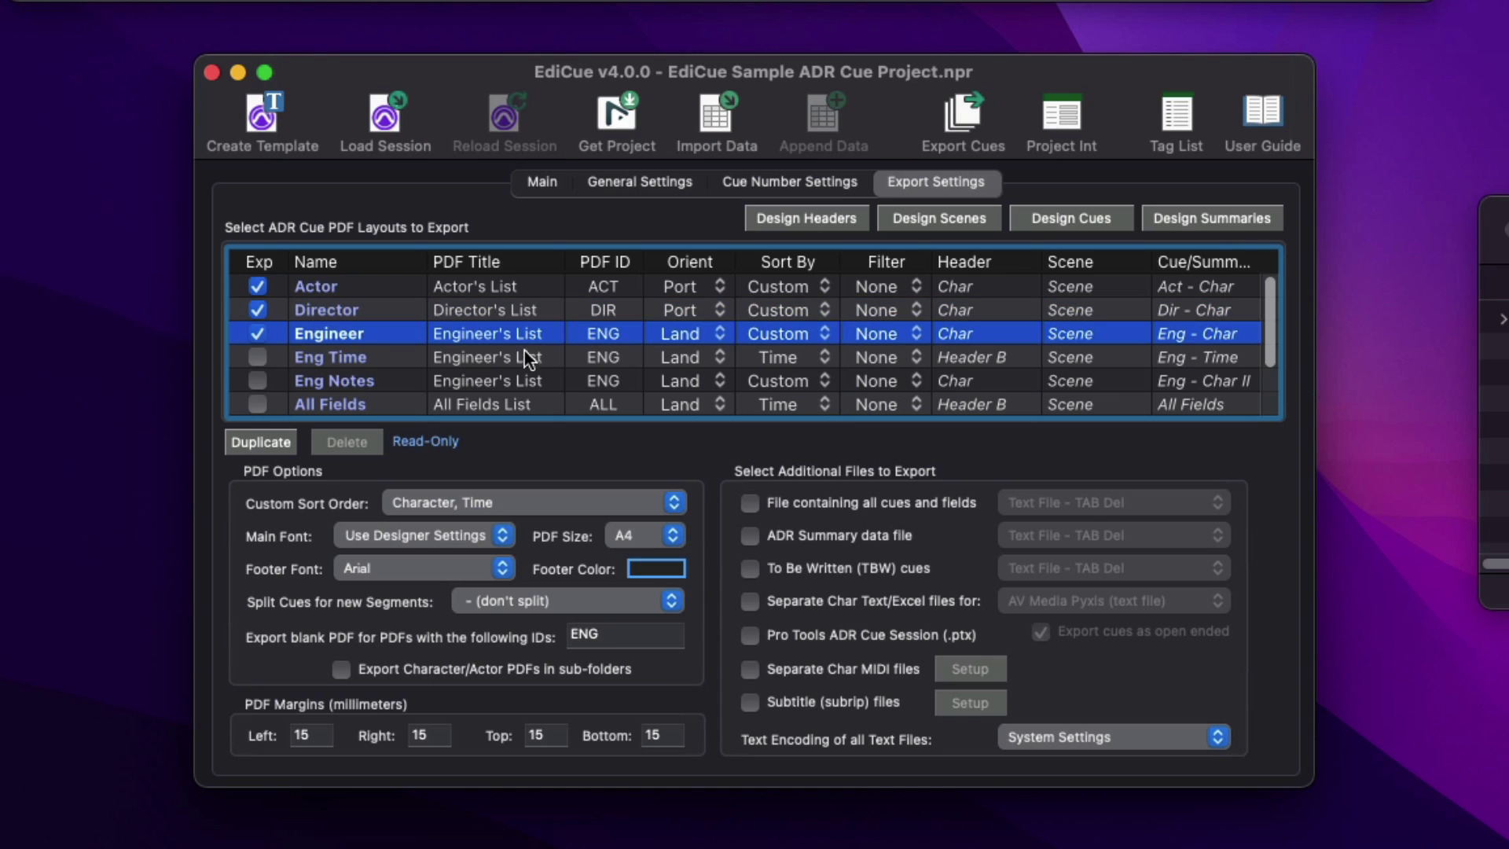
pyautogui.click(522, 358)
pyautogui.click(522, 378)
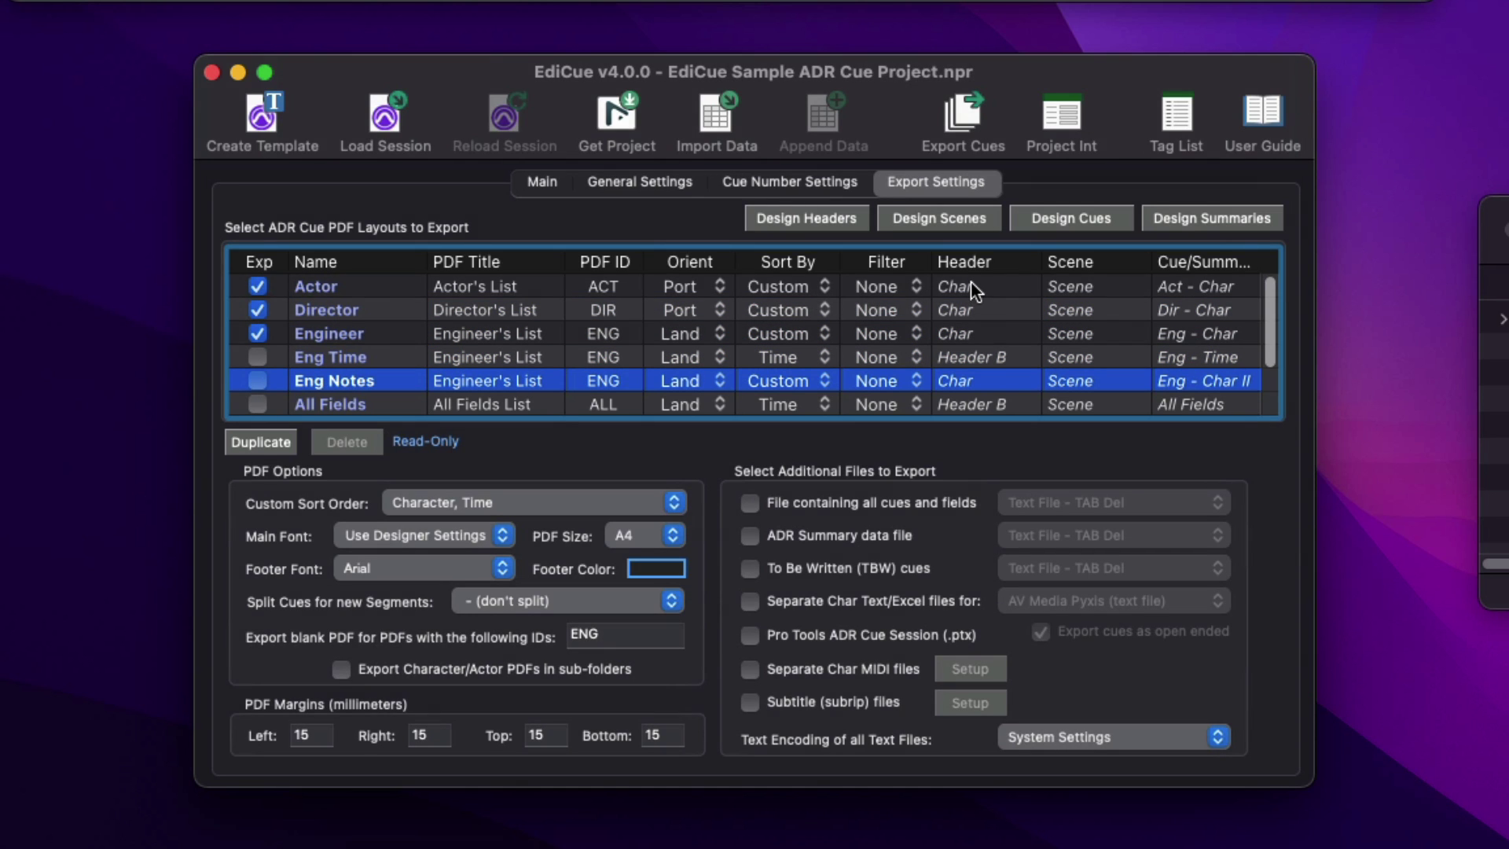
# - Duplicate the Engineer PDF layout and rename the copy 'Engineer AH'
pyautogui.moveTo(972, 287)
pyautogui.moveTo(1062, 287)
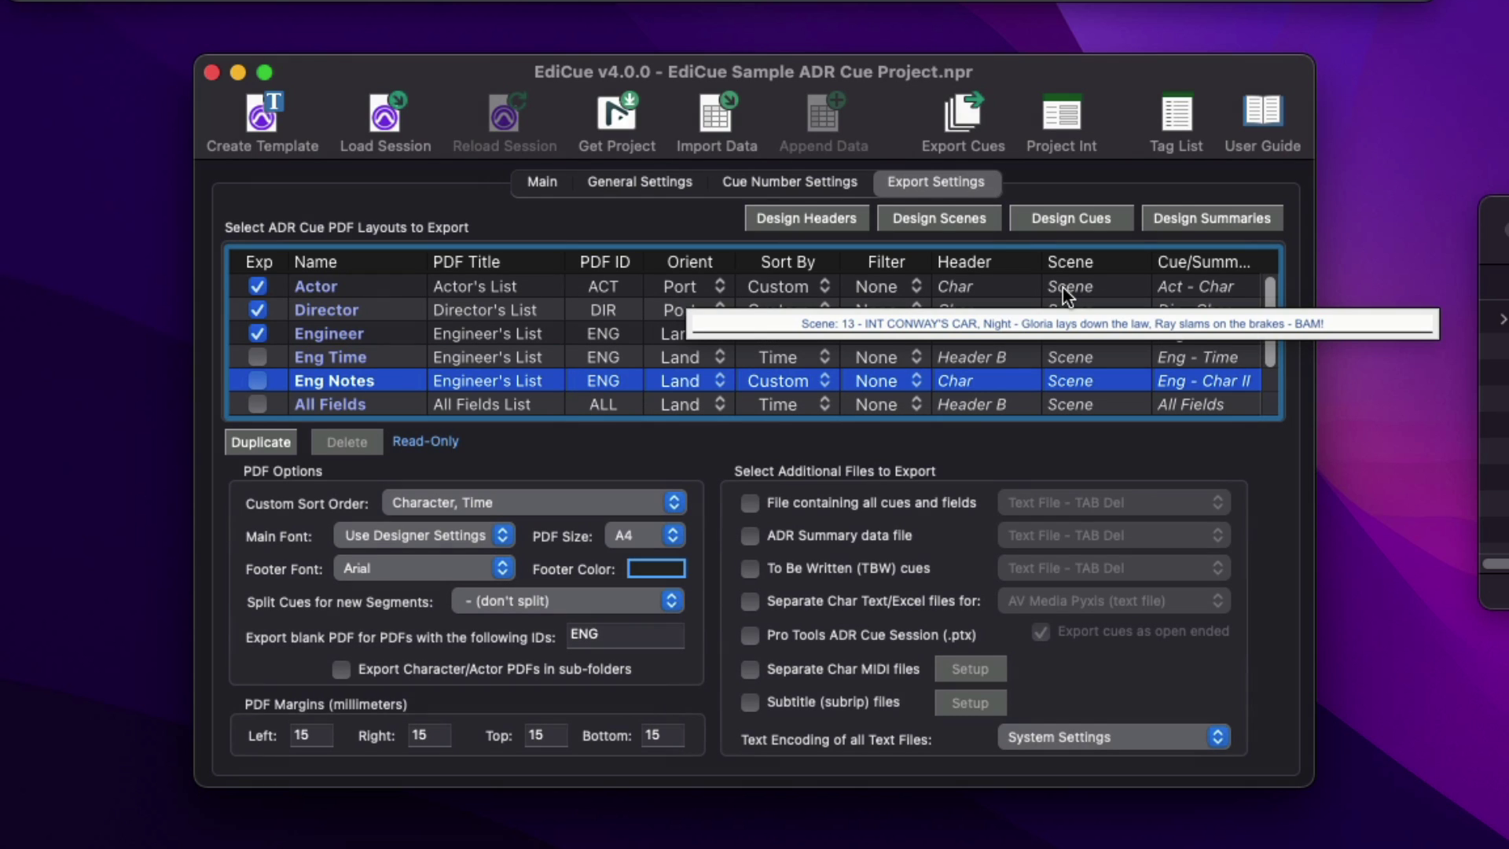
pyautogui.moveTo(1172, 288)
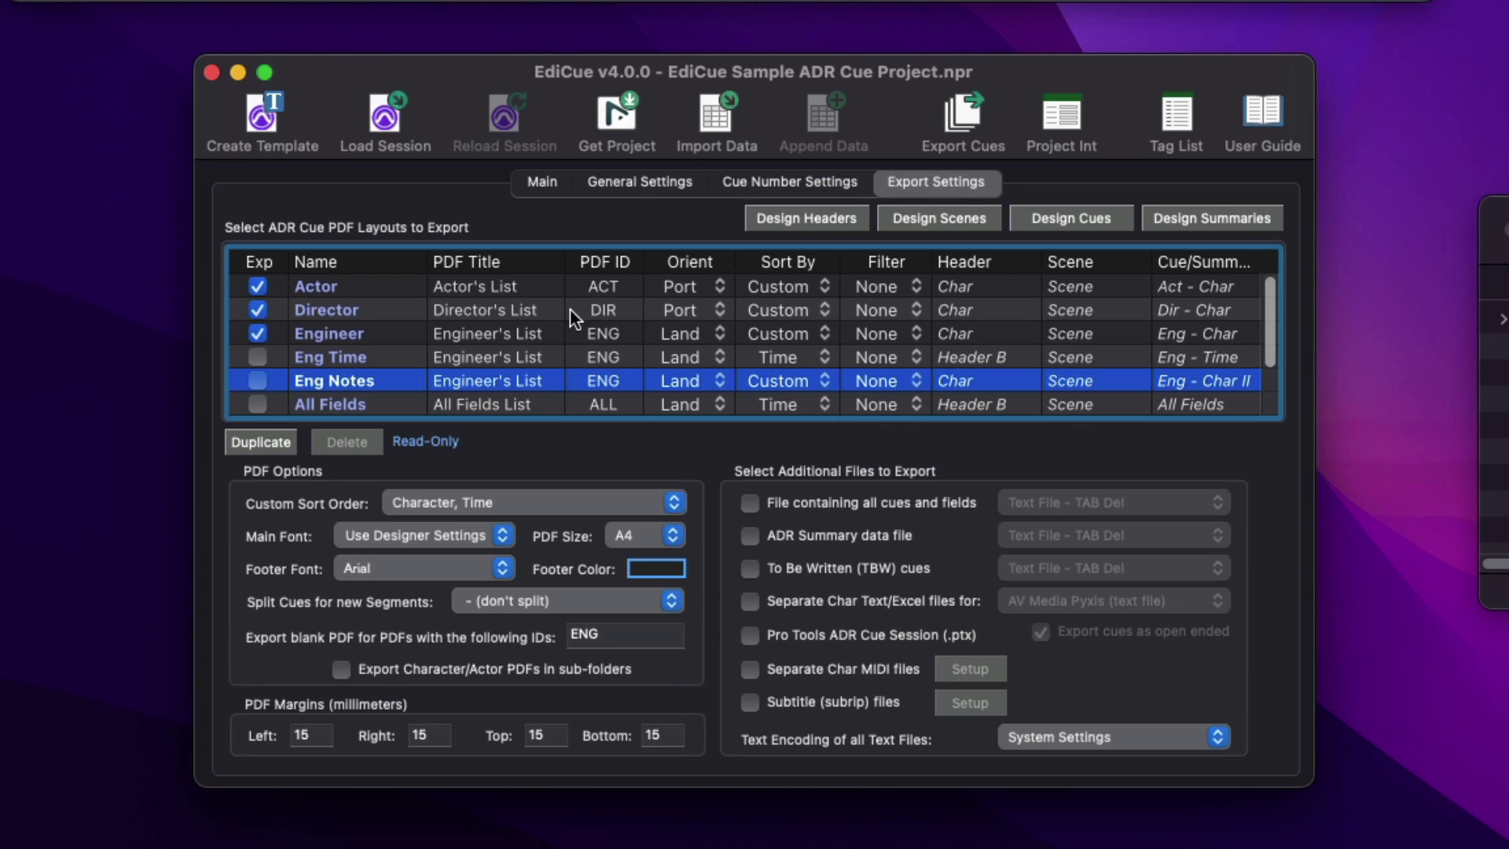
pyautogui.click(380, 334)
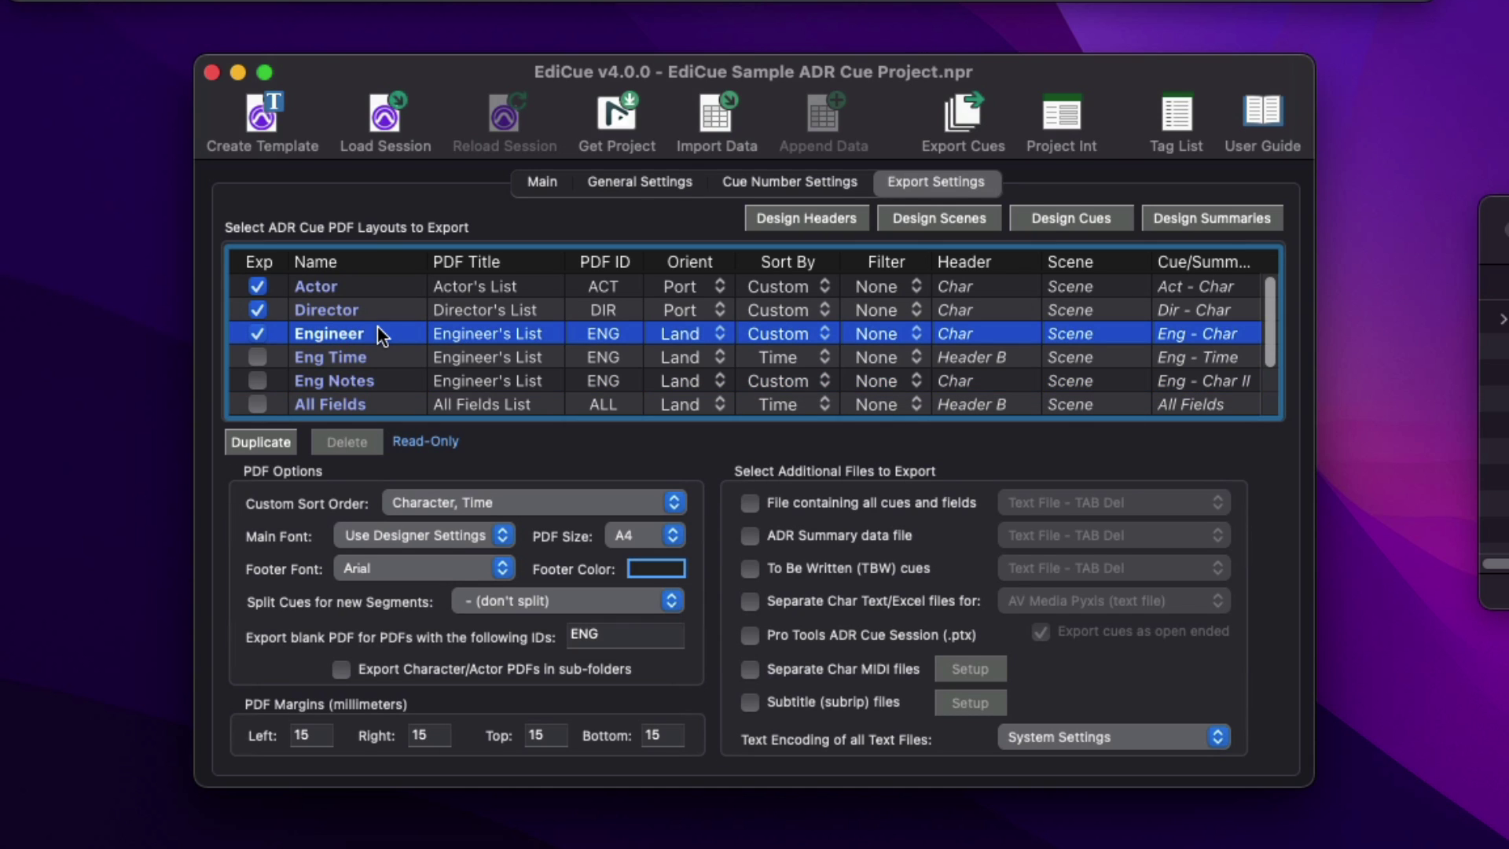
pyautogui.click(259, 441)
pyautogui.doubleClick(384, 407)
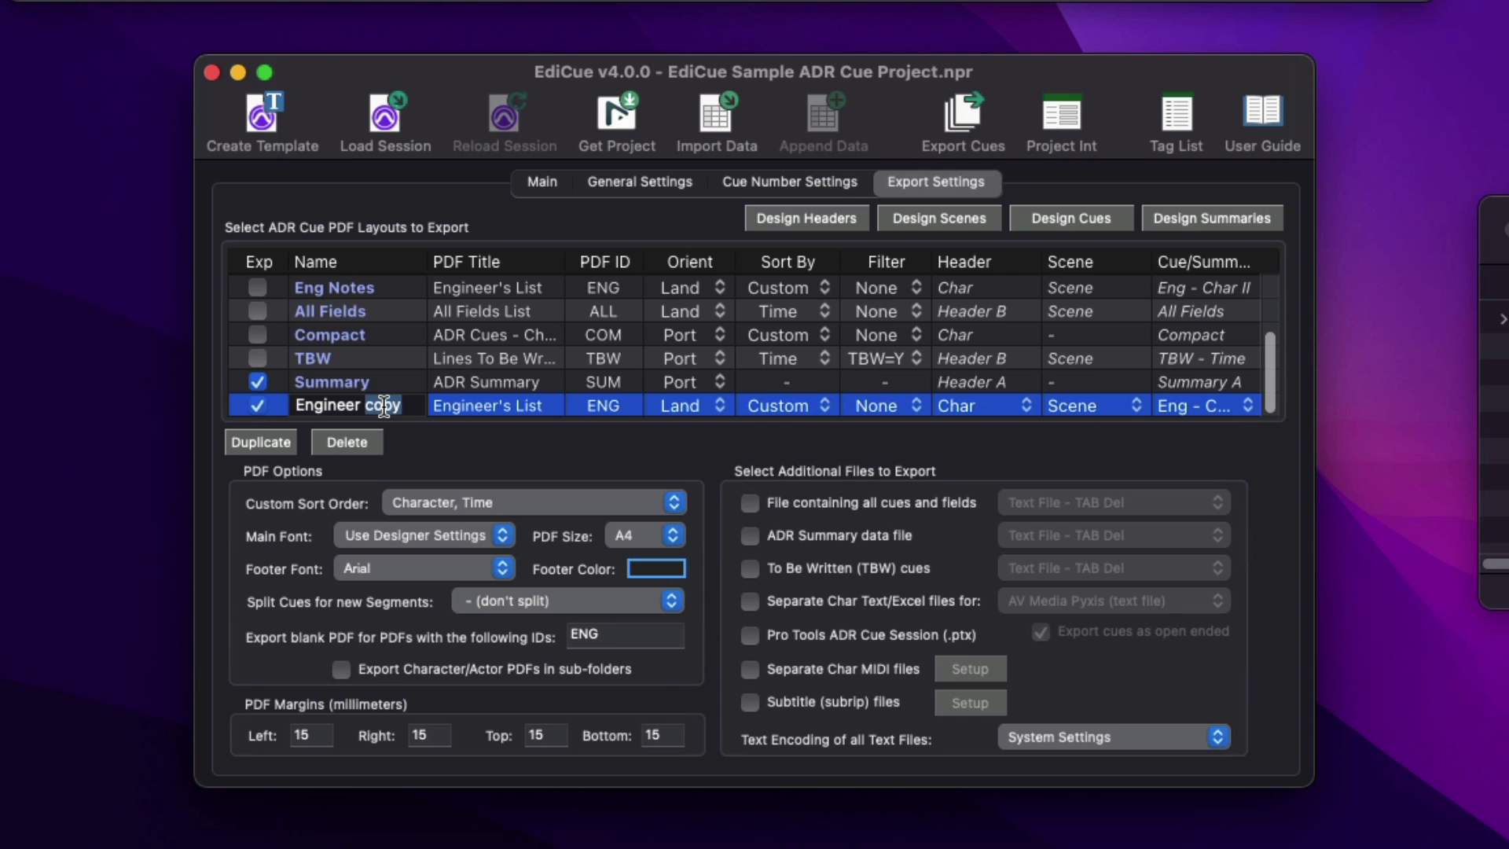
pyautogui.write('AH')
pyautogui.press('Return')
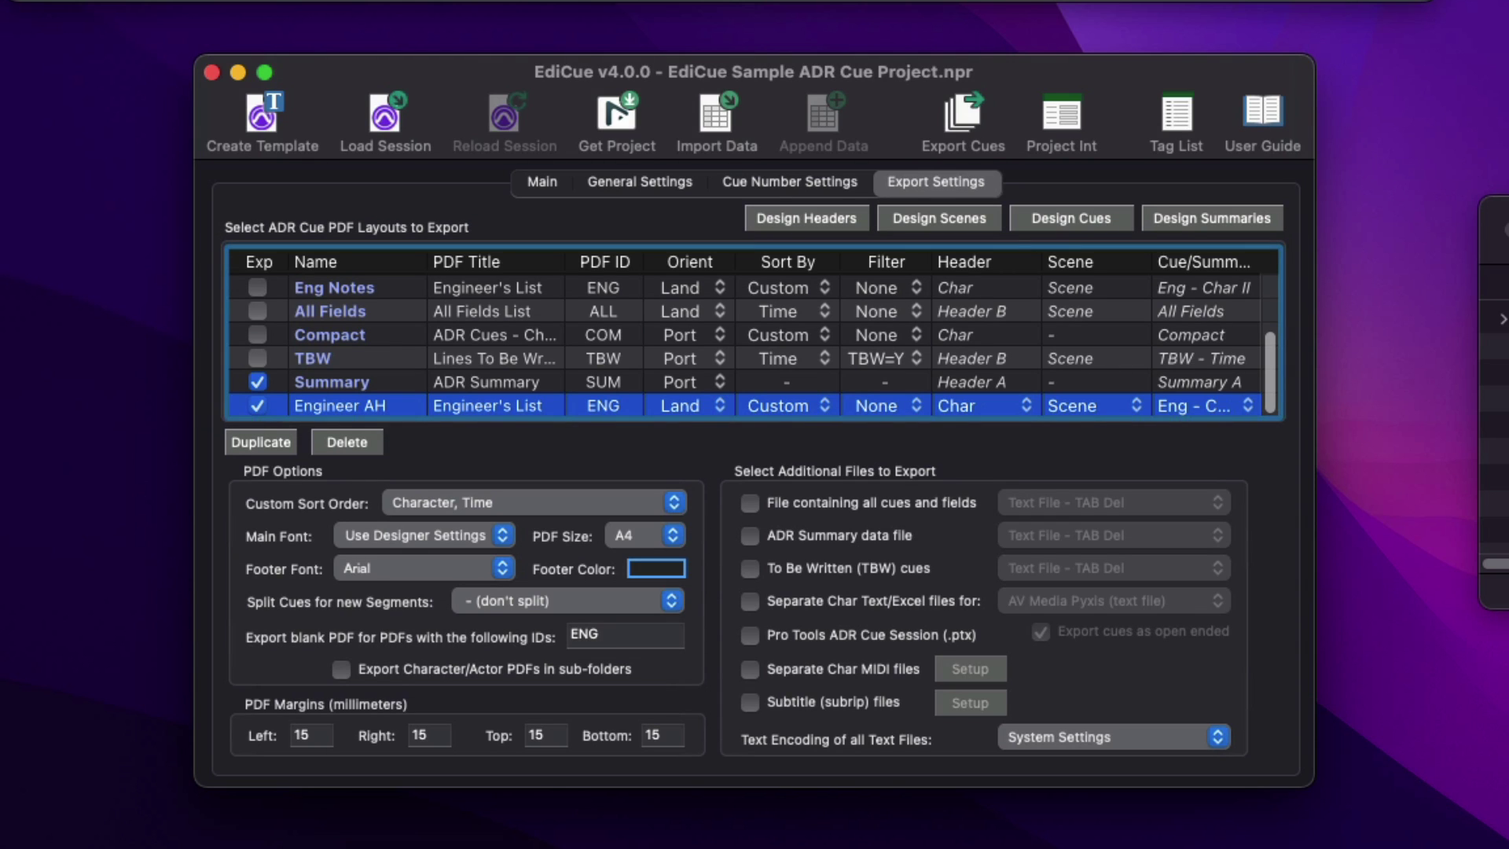
# - In the header band designs, duplicate the Char design and name it 'Char AH'
pyautogui.click(775, 219)
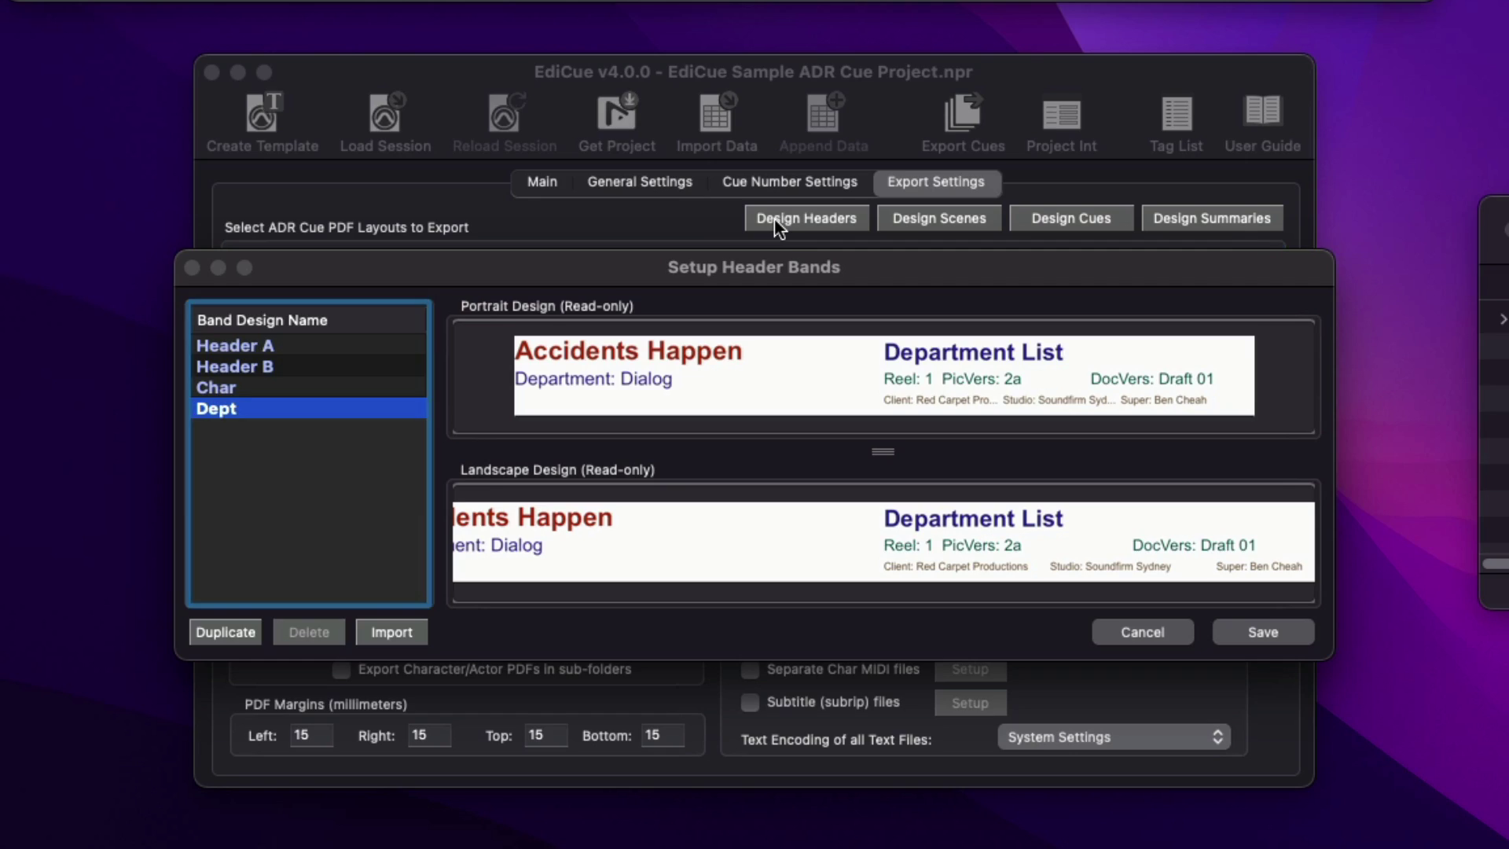
pyautogui.click(236, 388)
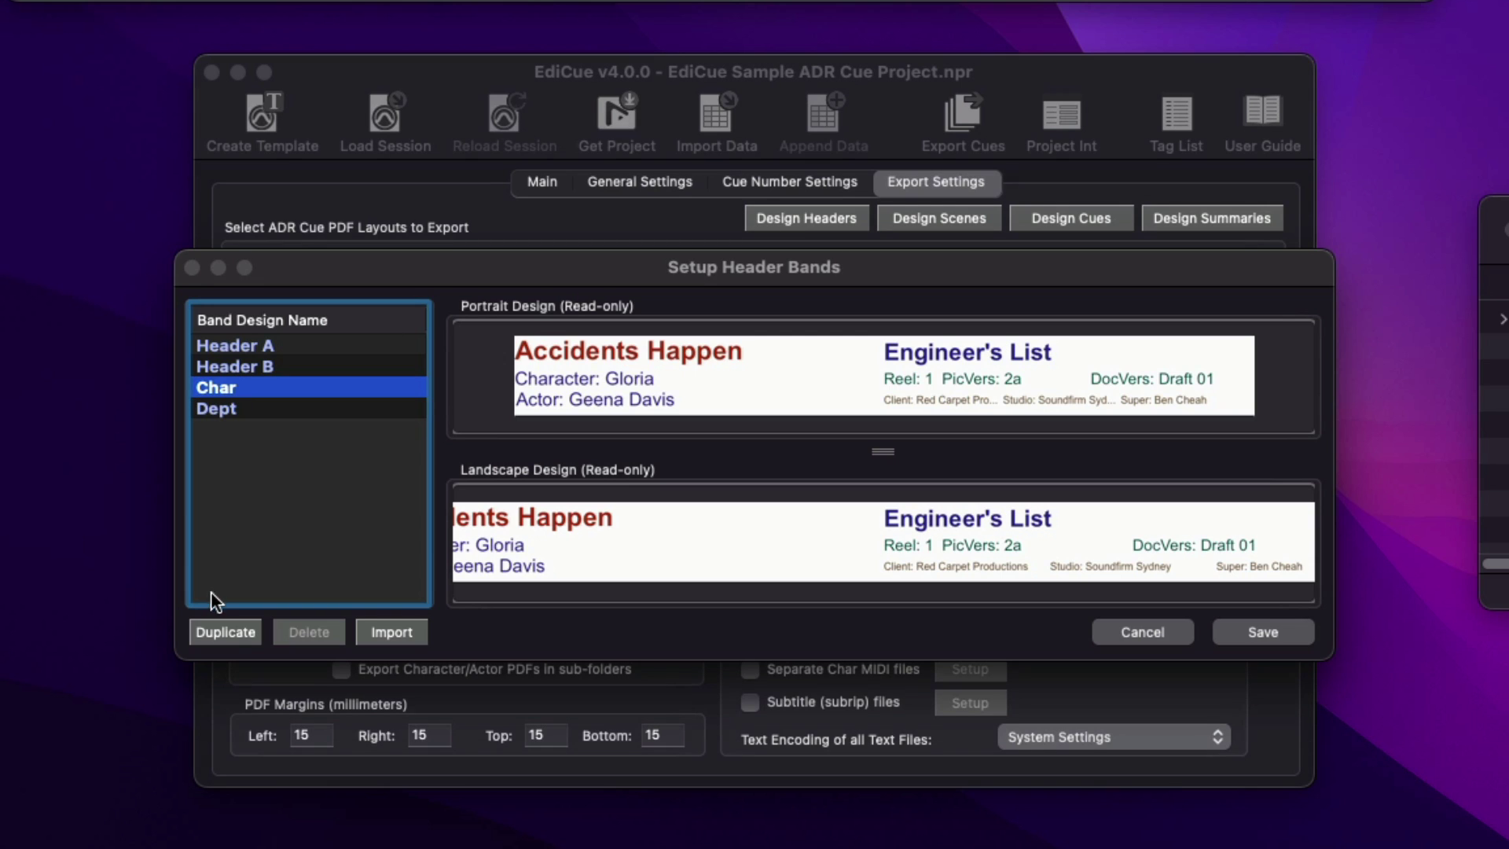
pyautogui.click(233, 633)
pyautogui.doubleClick(262, 431)
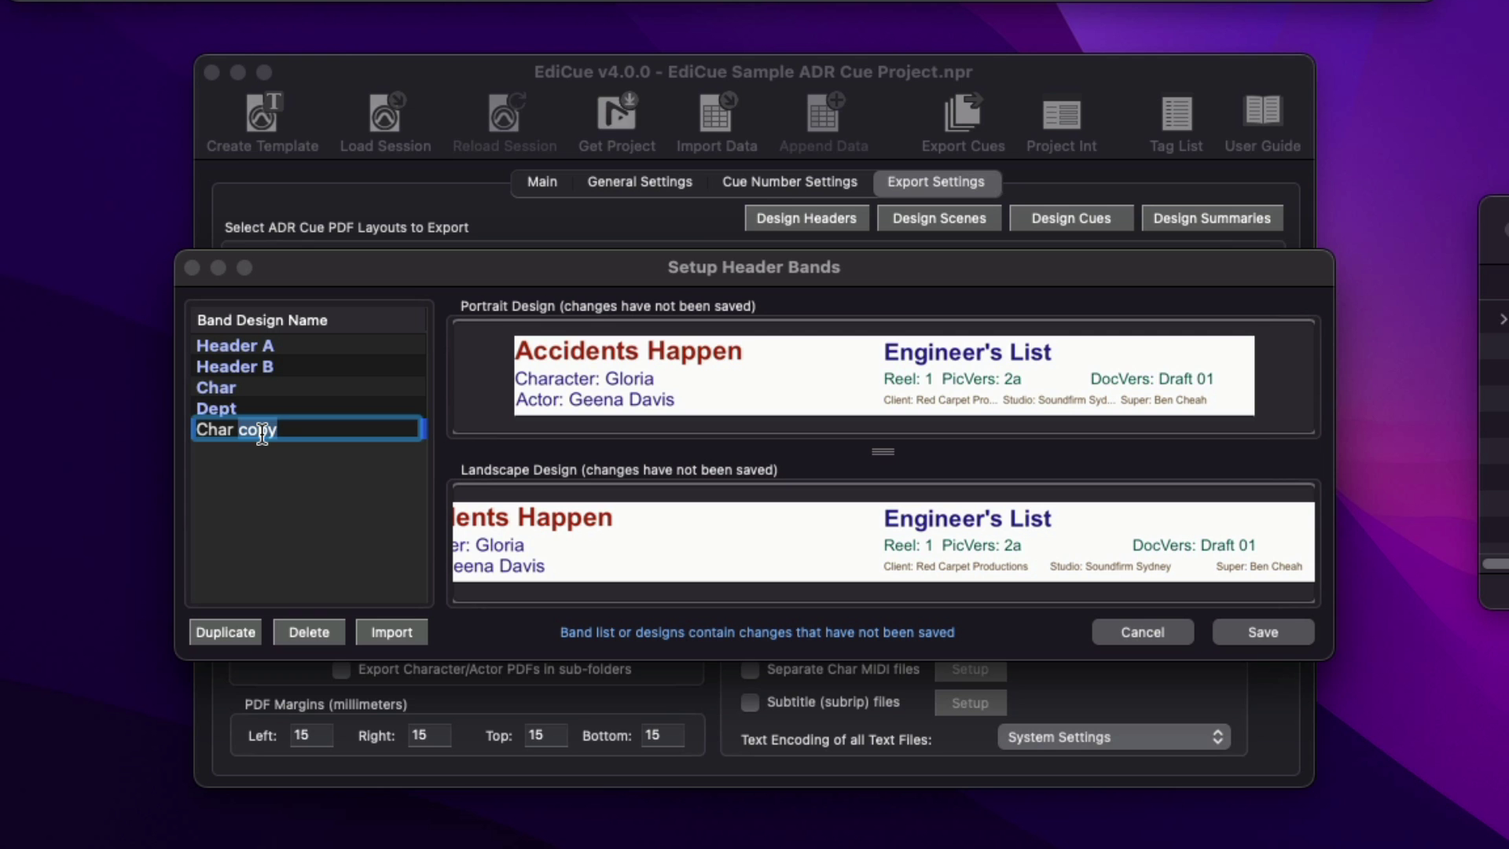
pyautogui.write('AH')
pyautogui.press('Return')
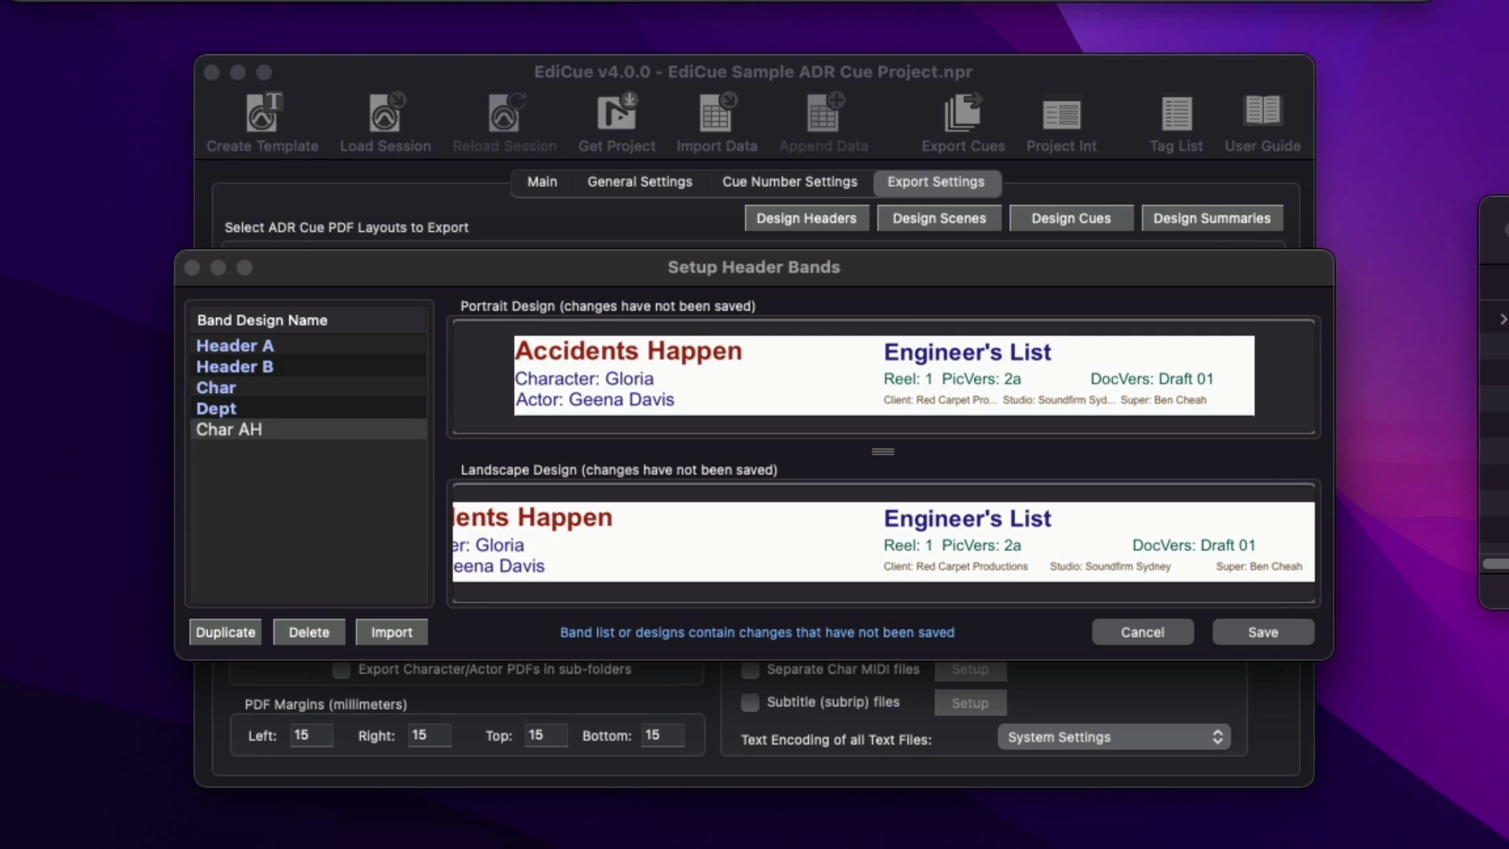
# - Open the Char AH landscape header designer and inspect the Character field's size, colour and data
pyautogui.doubleClick(569, 520)
pyautogui.moveTo(519, 199); pyautogui.dragTo(430, 0)
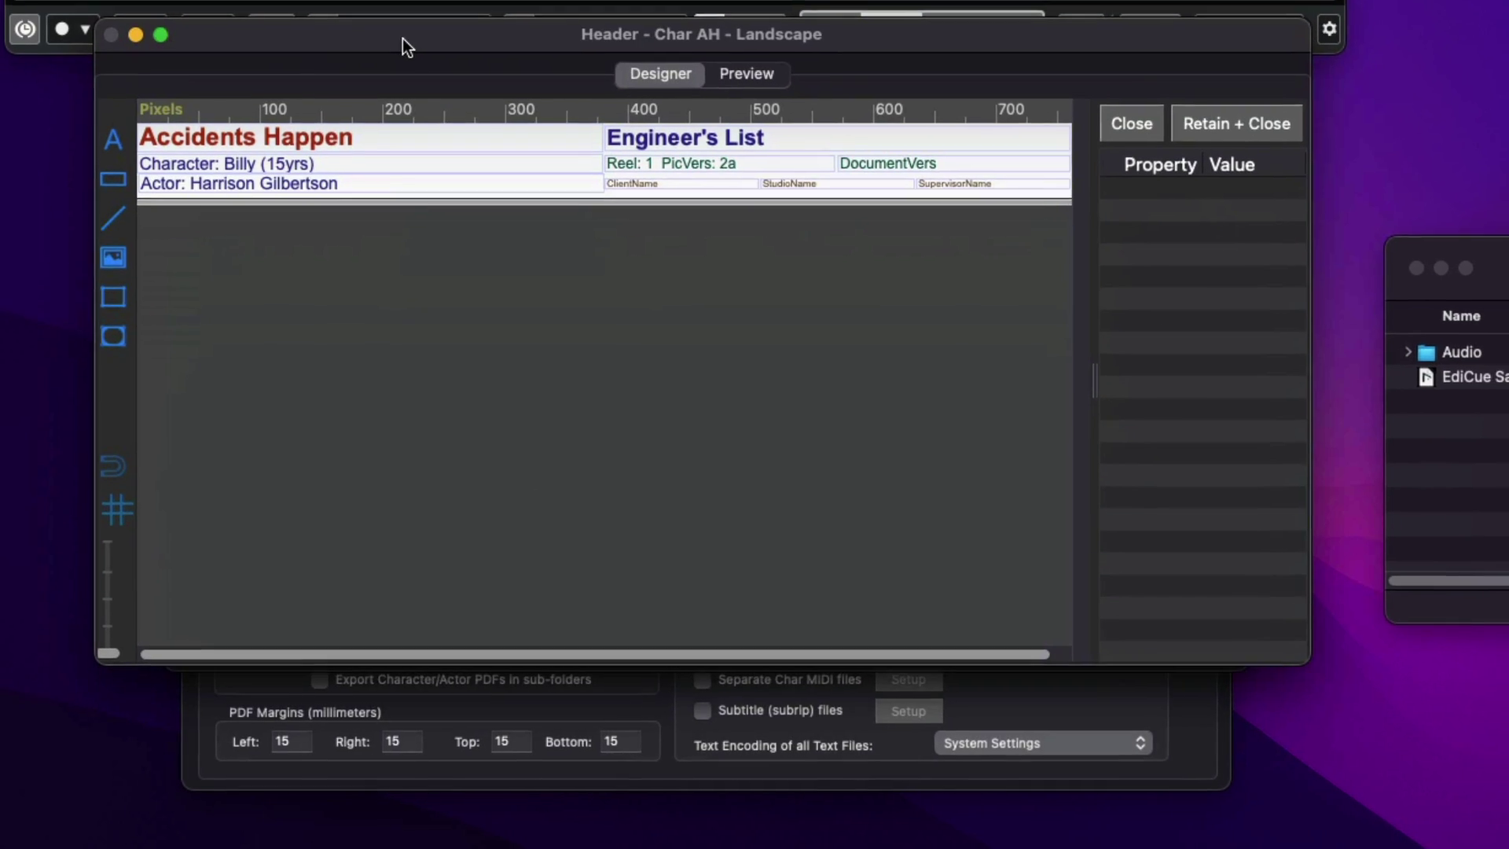
pyautogui.moveTo(1308, 662); pyautogui.dragTo(1366, 742)
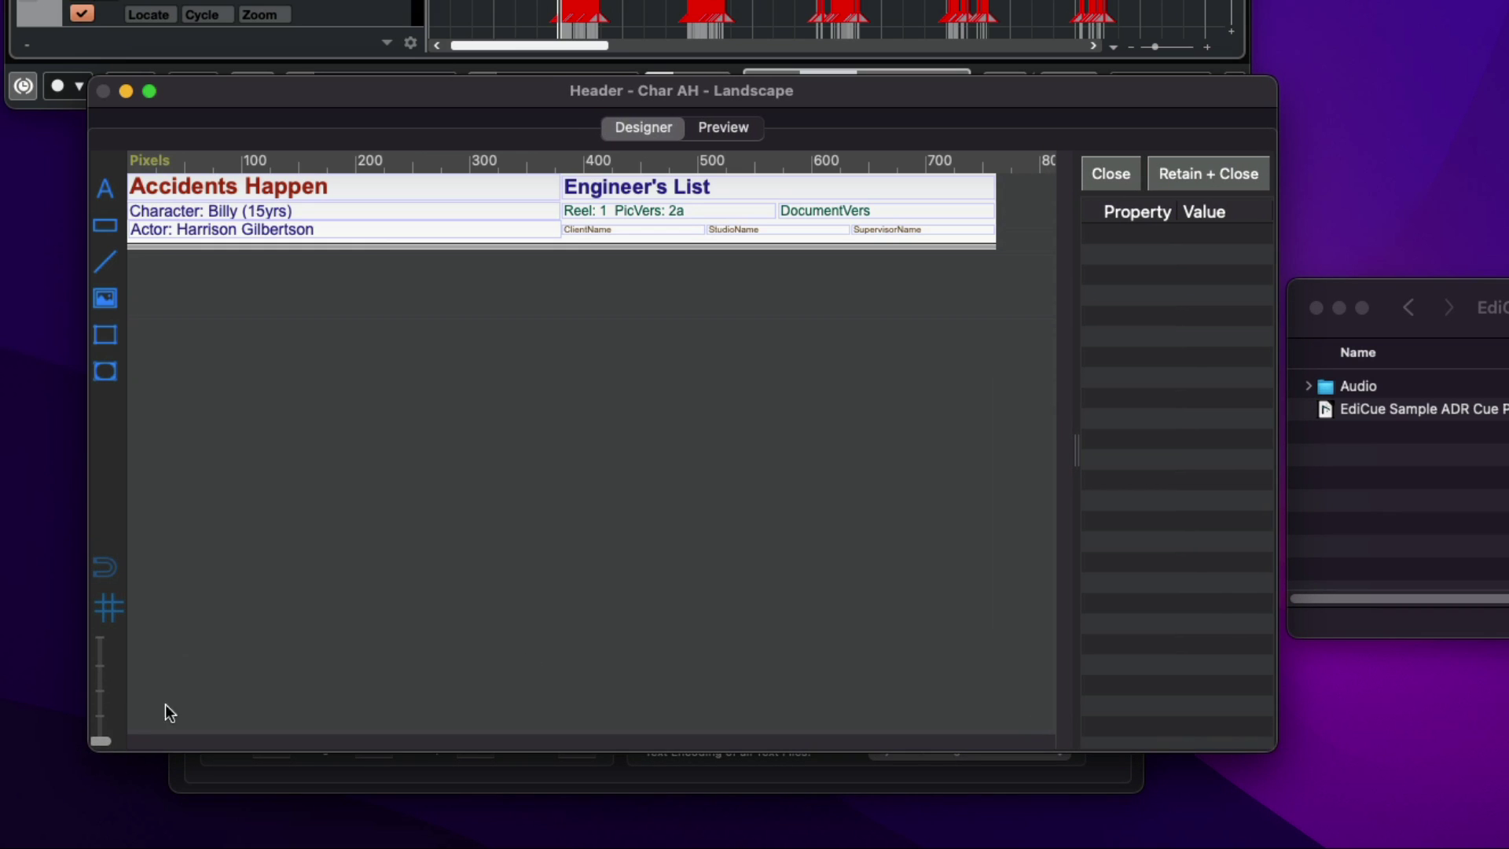
pyautogui.moveTo(103, 736); pyautogui.dragTo(105, 724)
pyautogui.click(295, 232)
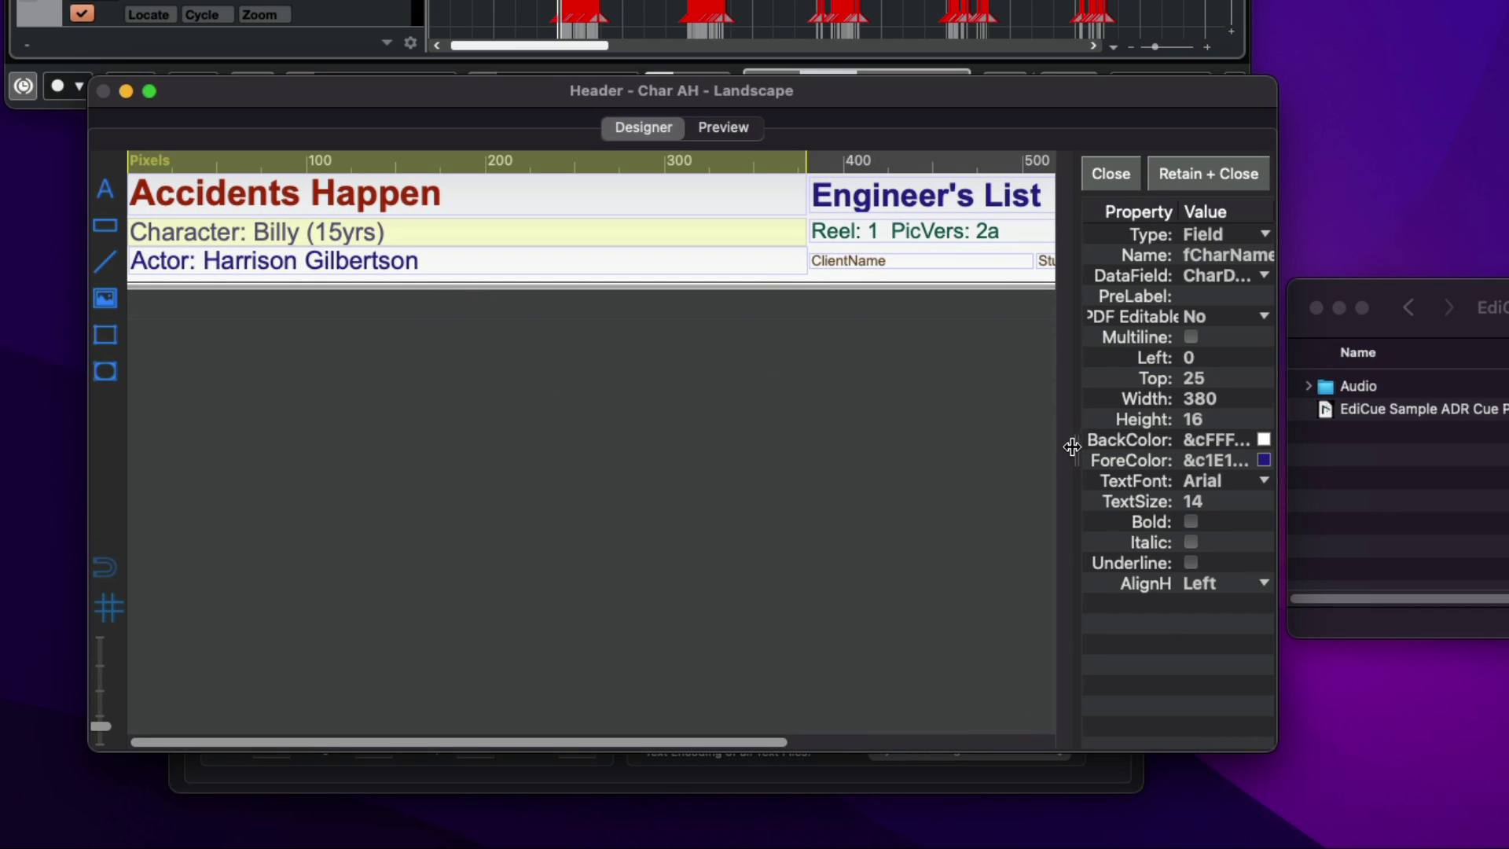
pyautogui.moveTo(1075, 446); pyautogui.dragTo(963, 446)
pyautogui.click(1162, 501)
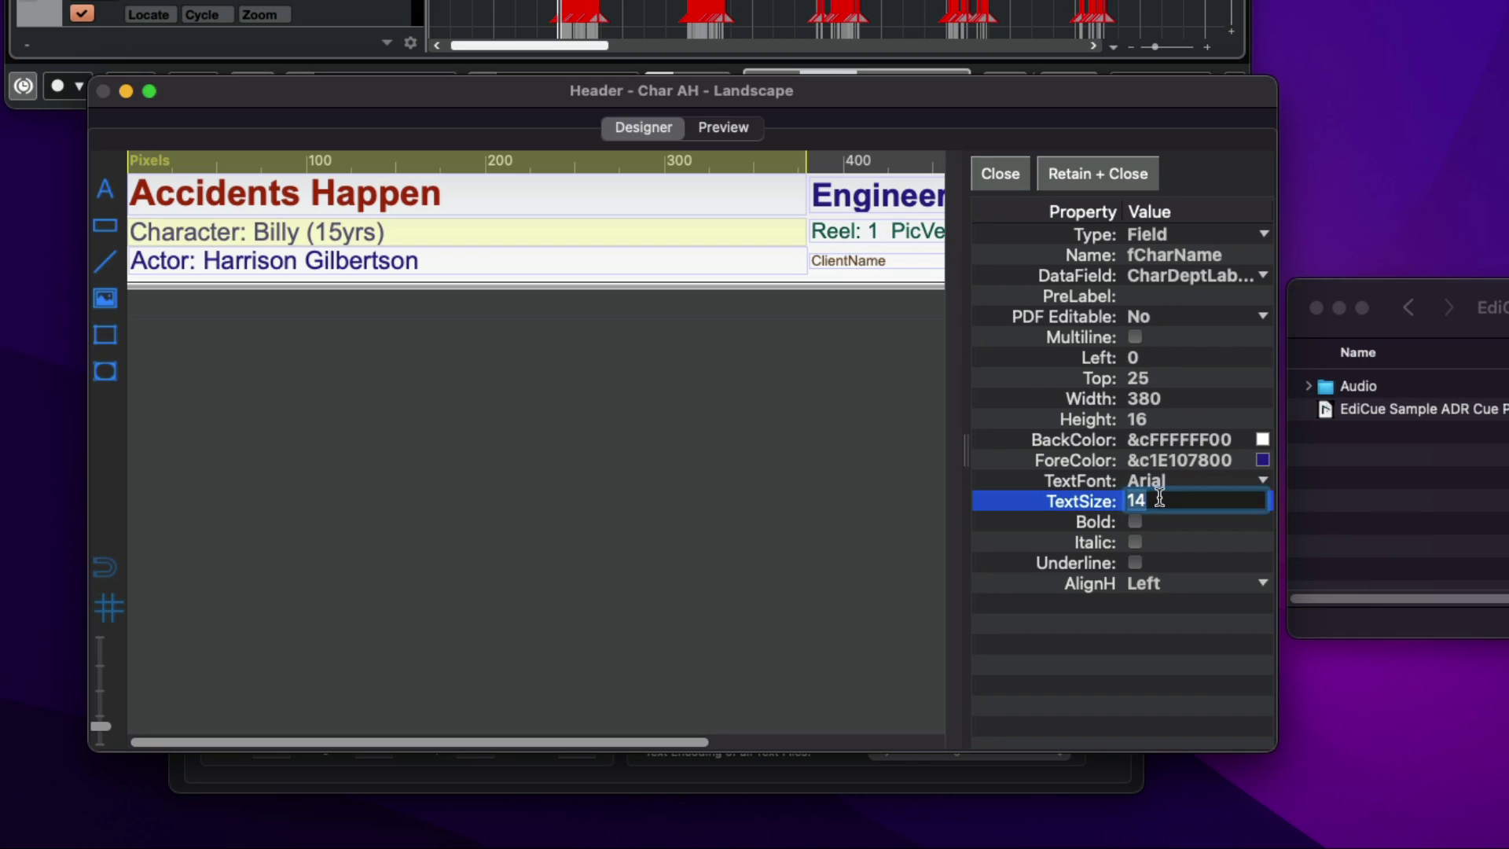
pyautogui.click(1170, 458)
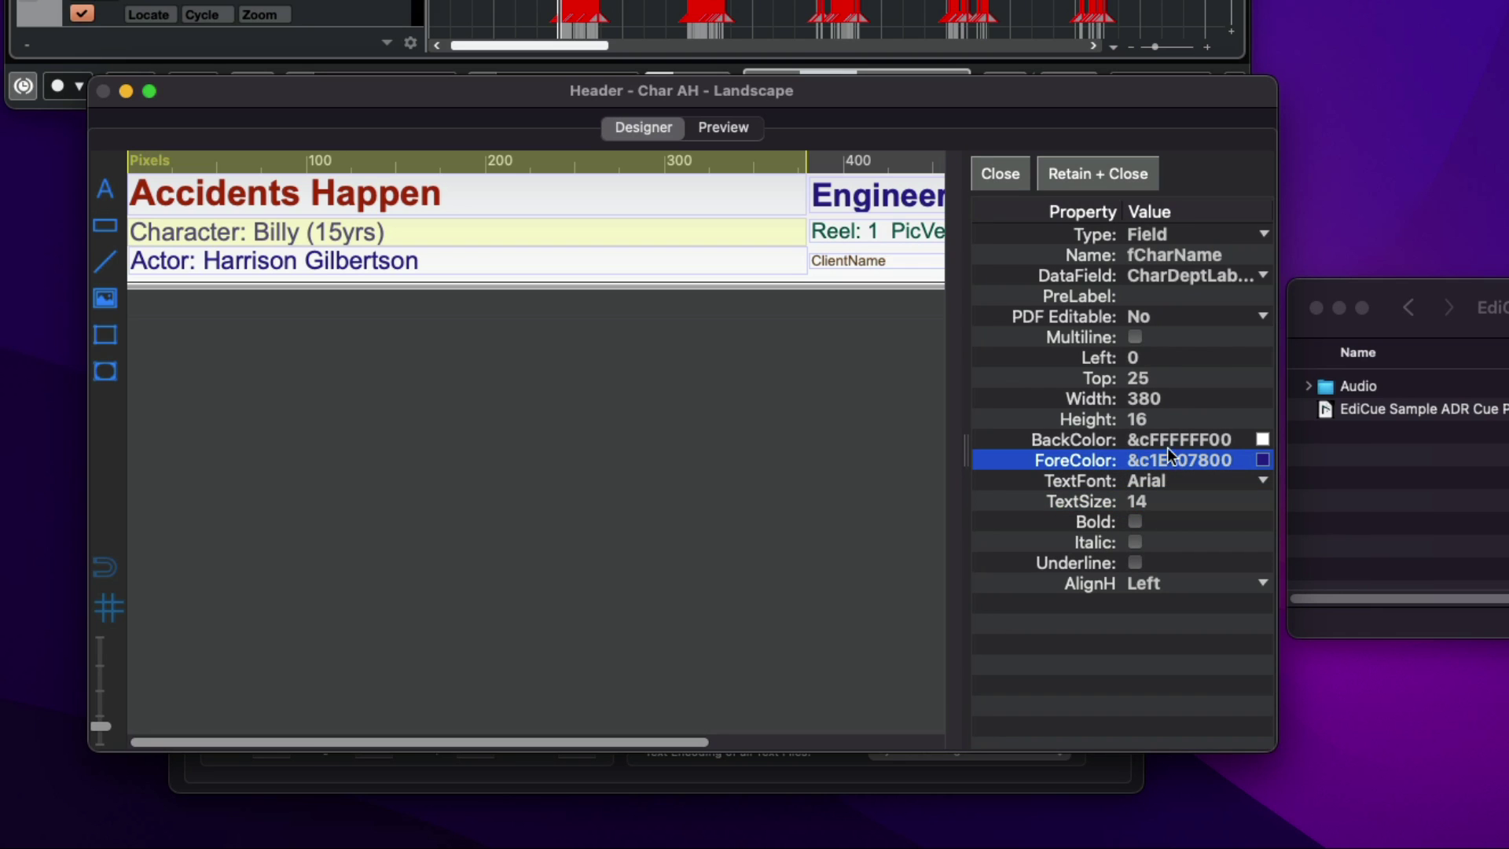
pyautogui.click(1262, 275)
pyautogui.click(1262, 272)
# - Delete the Accidents Happen title, narrow Character (~206 px) and Actor (~202 px), and shift them right
pyautogui.click(636, 198)
pyautogui.press('BackSpace')
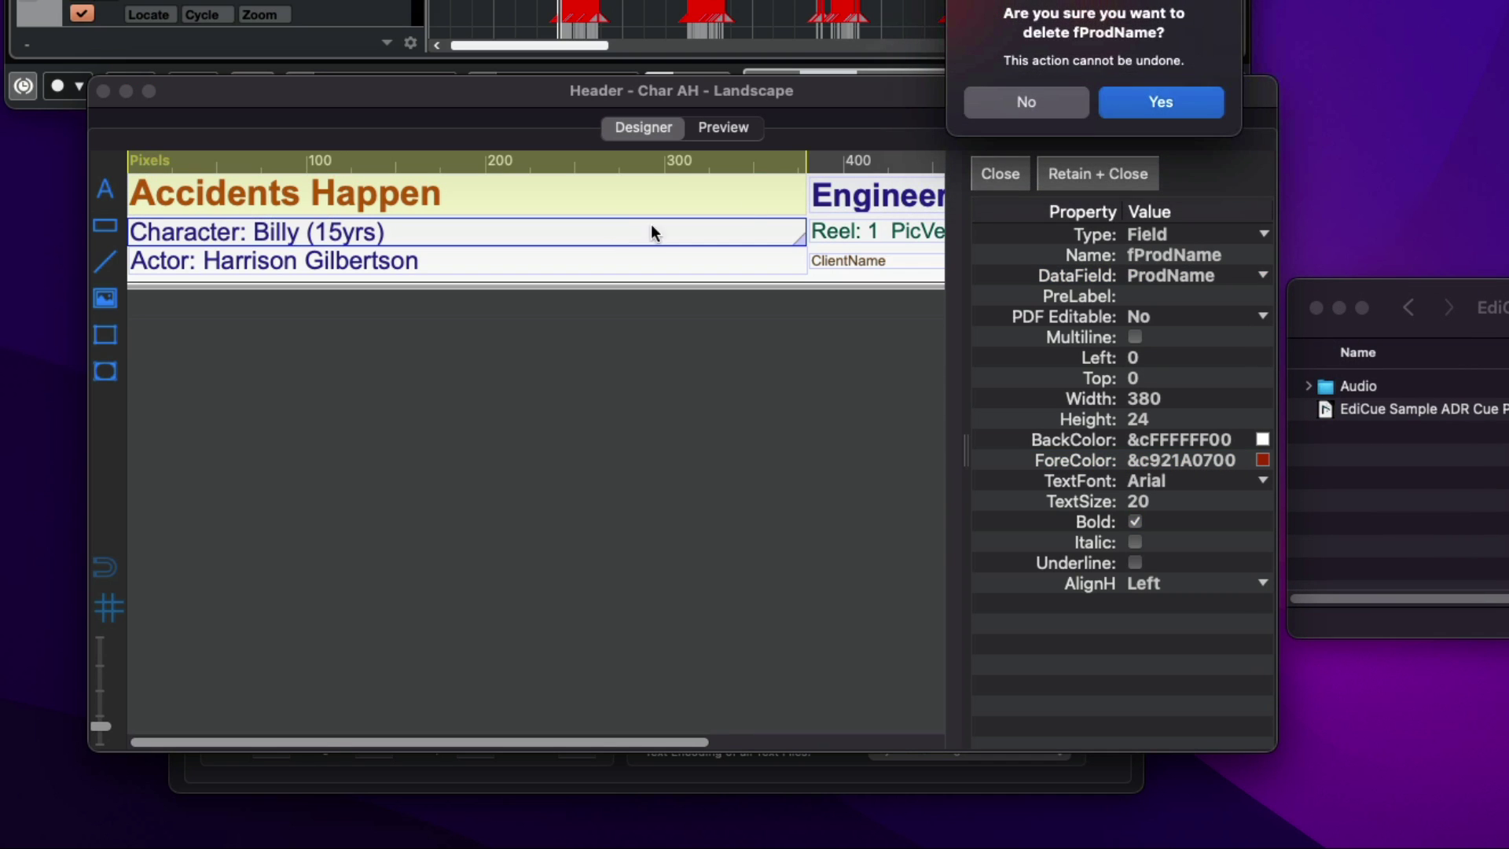
pyautogui.click(1144, 104)
pyautogui.click(736, 232)
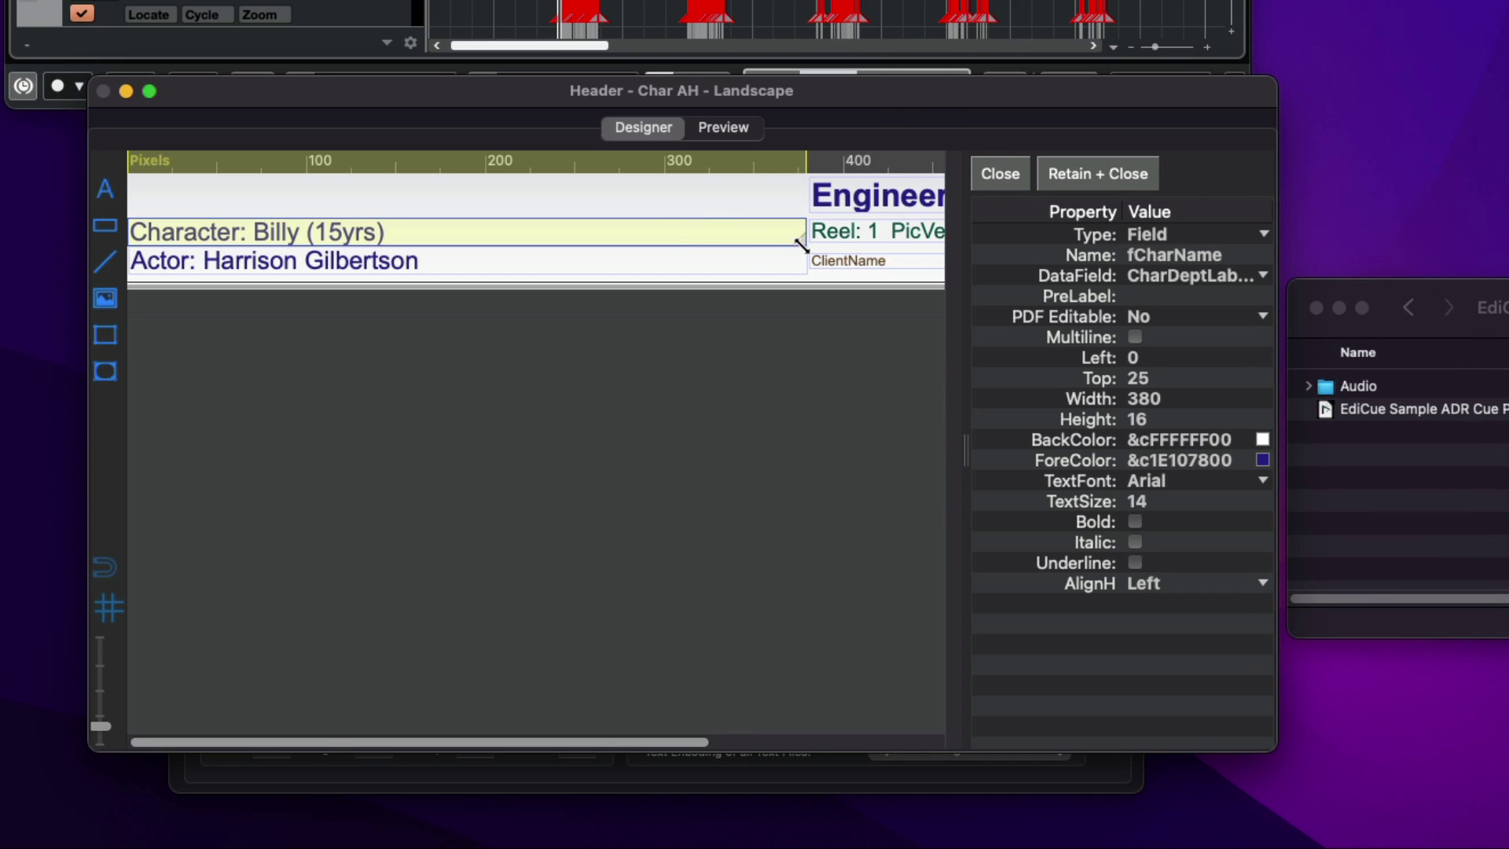
pyautogui.moveTo(802, 239); pyautogui.dragTo(498, 244)
pyautogui.click(512, 259)
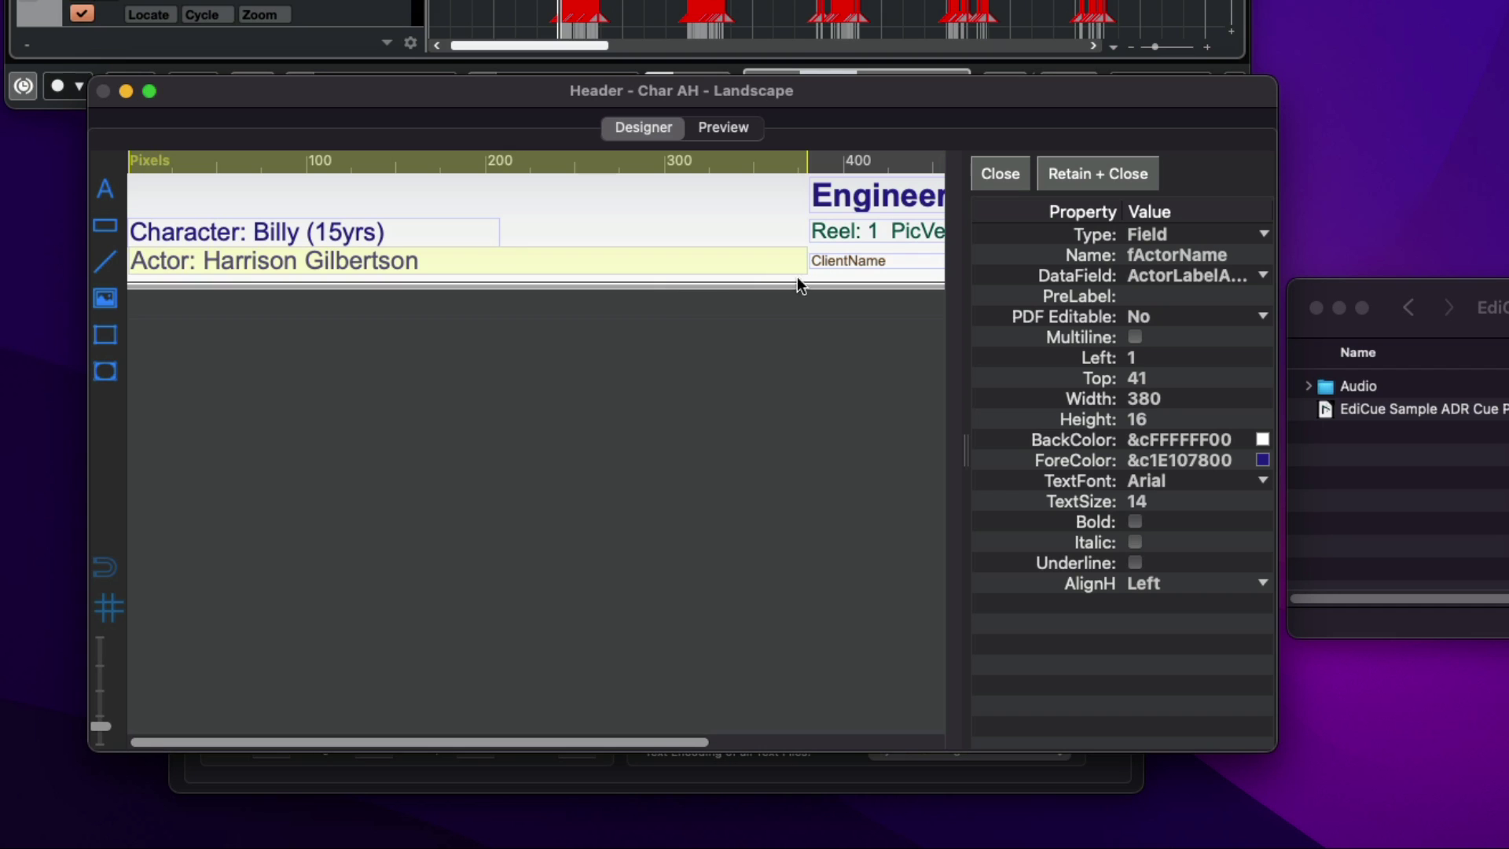
pyautogui.moveTo(804, 275); pyautogui.dragTo(750, 200)
pyautogui.moveTo(411, 260); pyautogui.dragTo(730, 241)
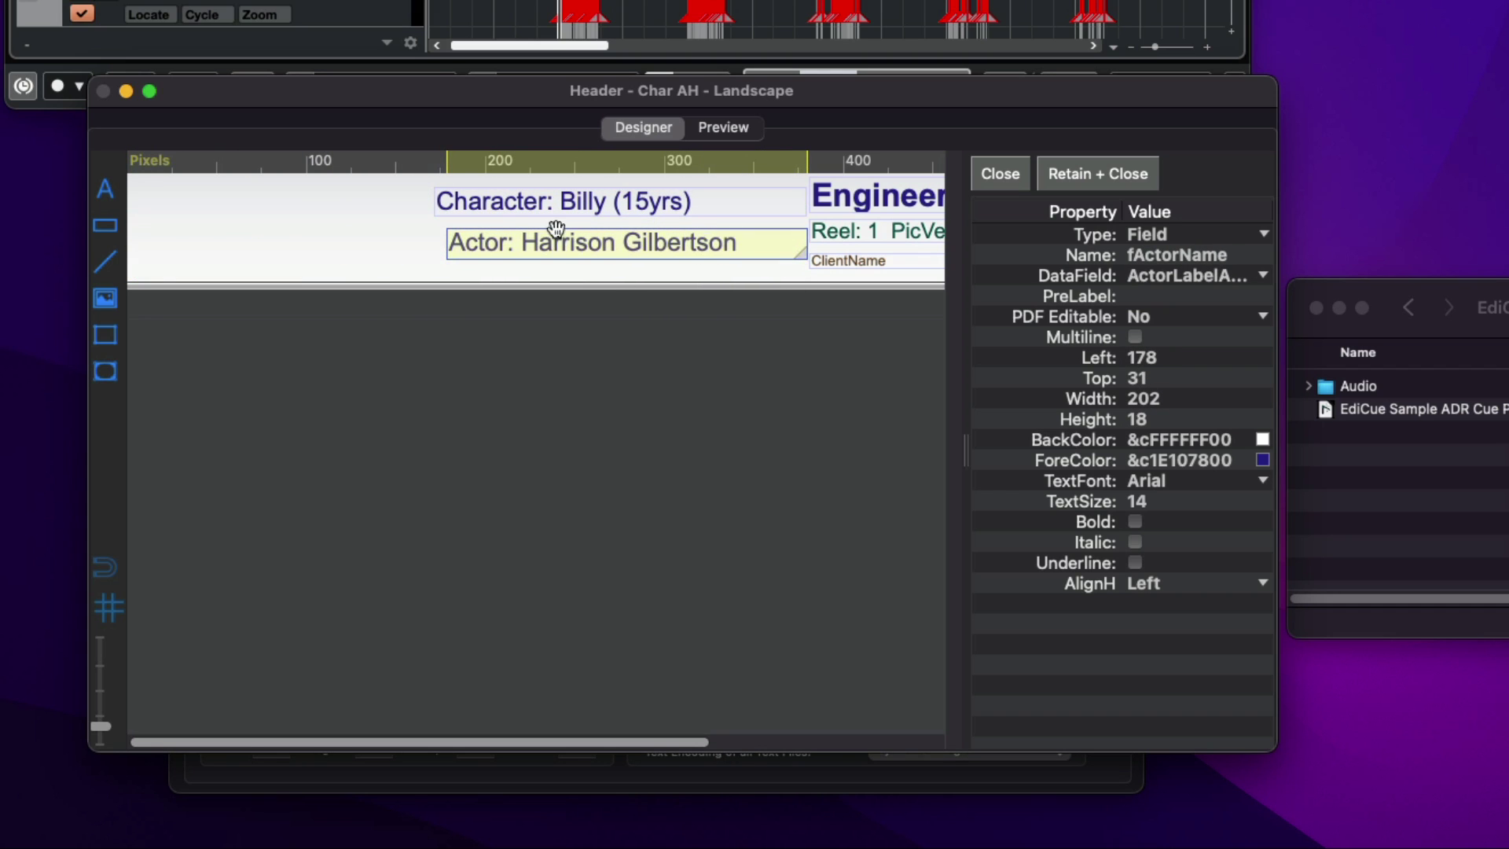
# - Add AH Logo.png at the header's top-left, sized about 155 by 39, and retain the edits
pyautogui.click(105, 297)
pyautogui.click(167, 233)
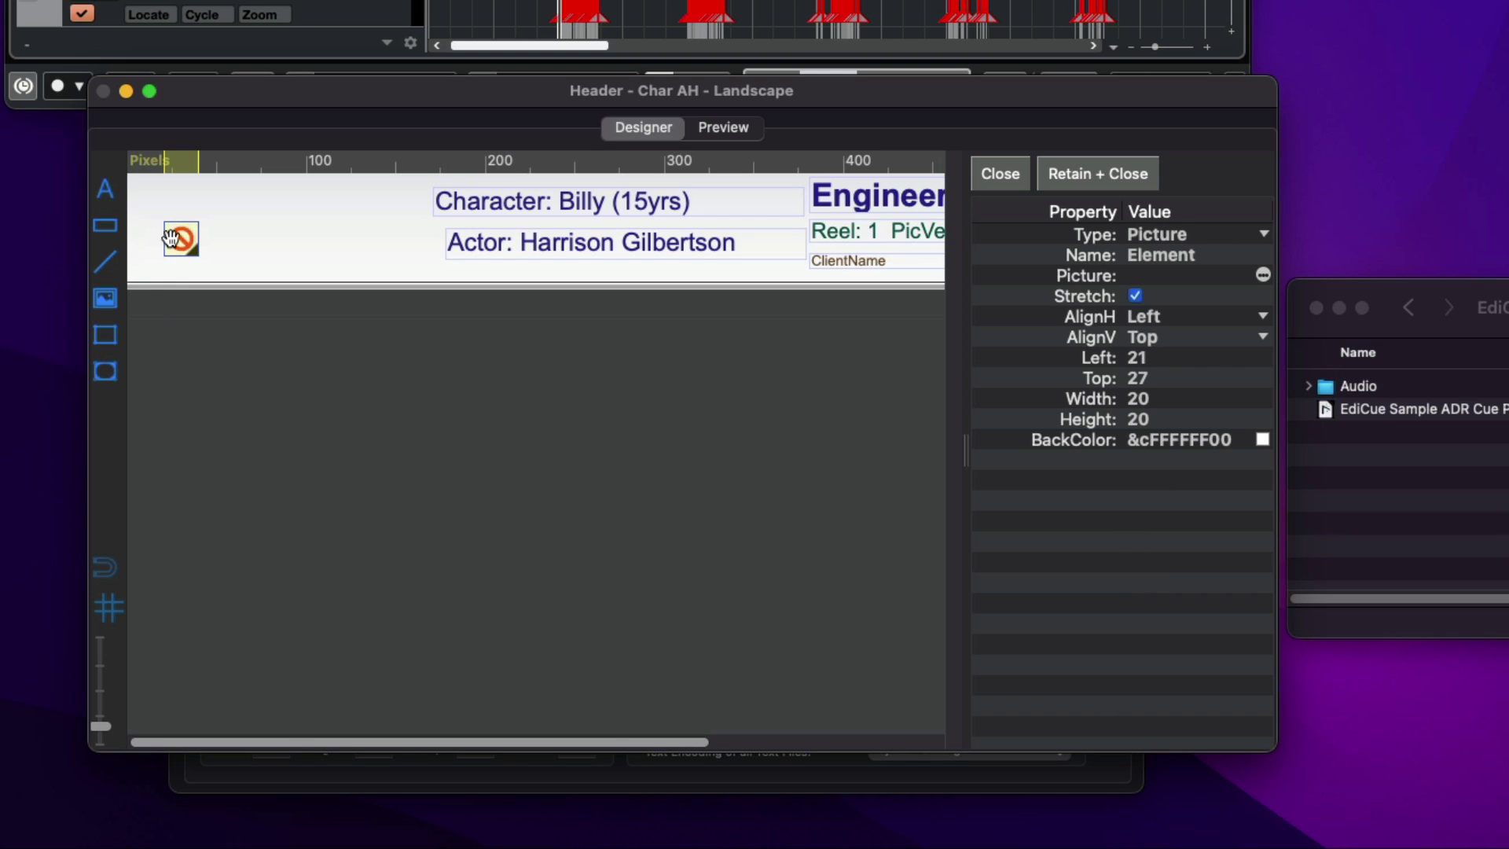
pyautogui.click(1262, 271)
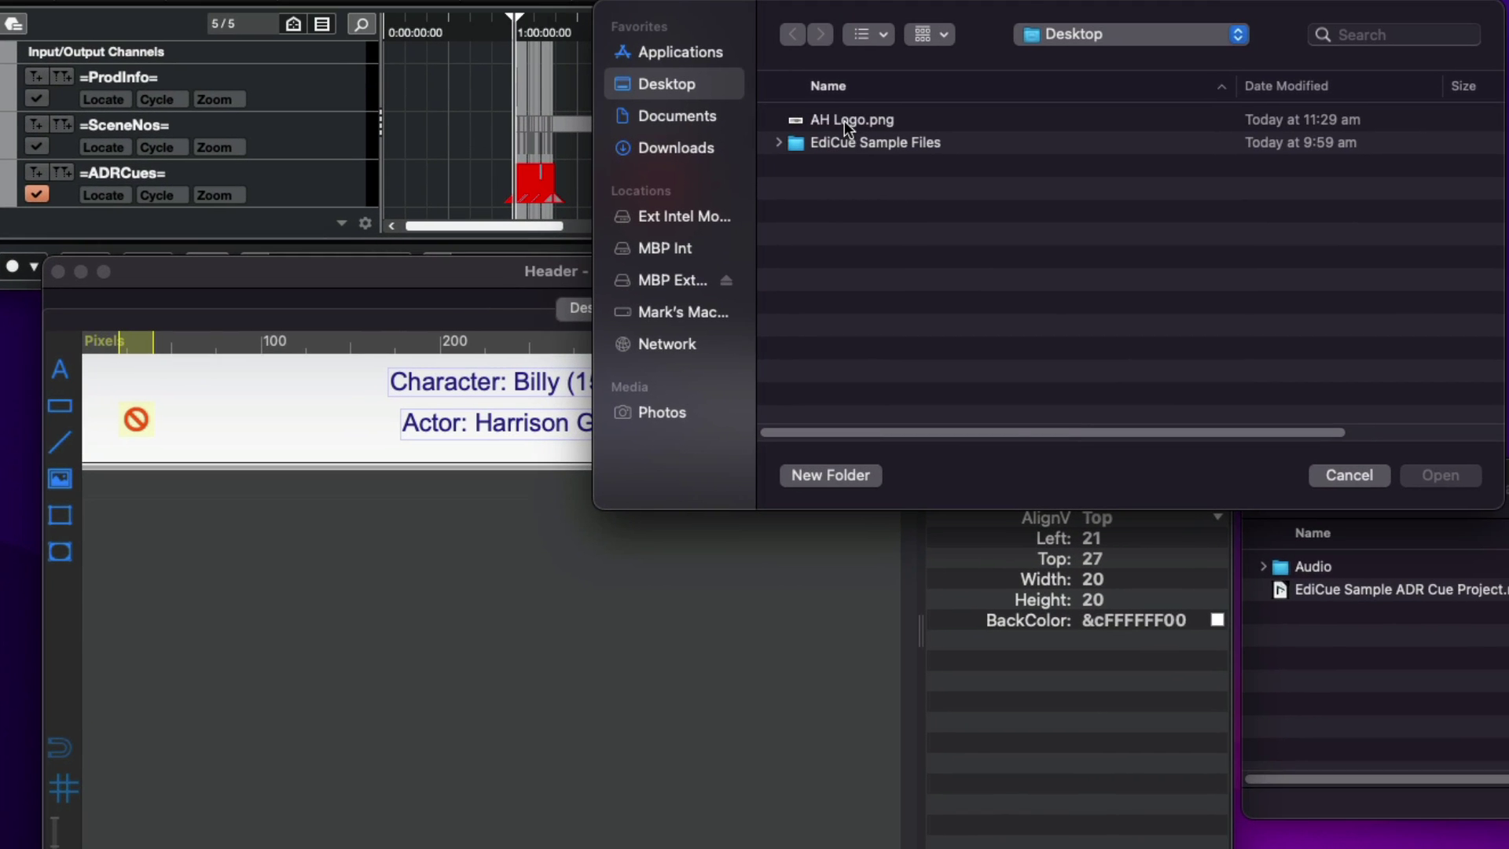
pyautogui.doubleClick(845, 120)
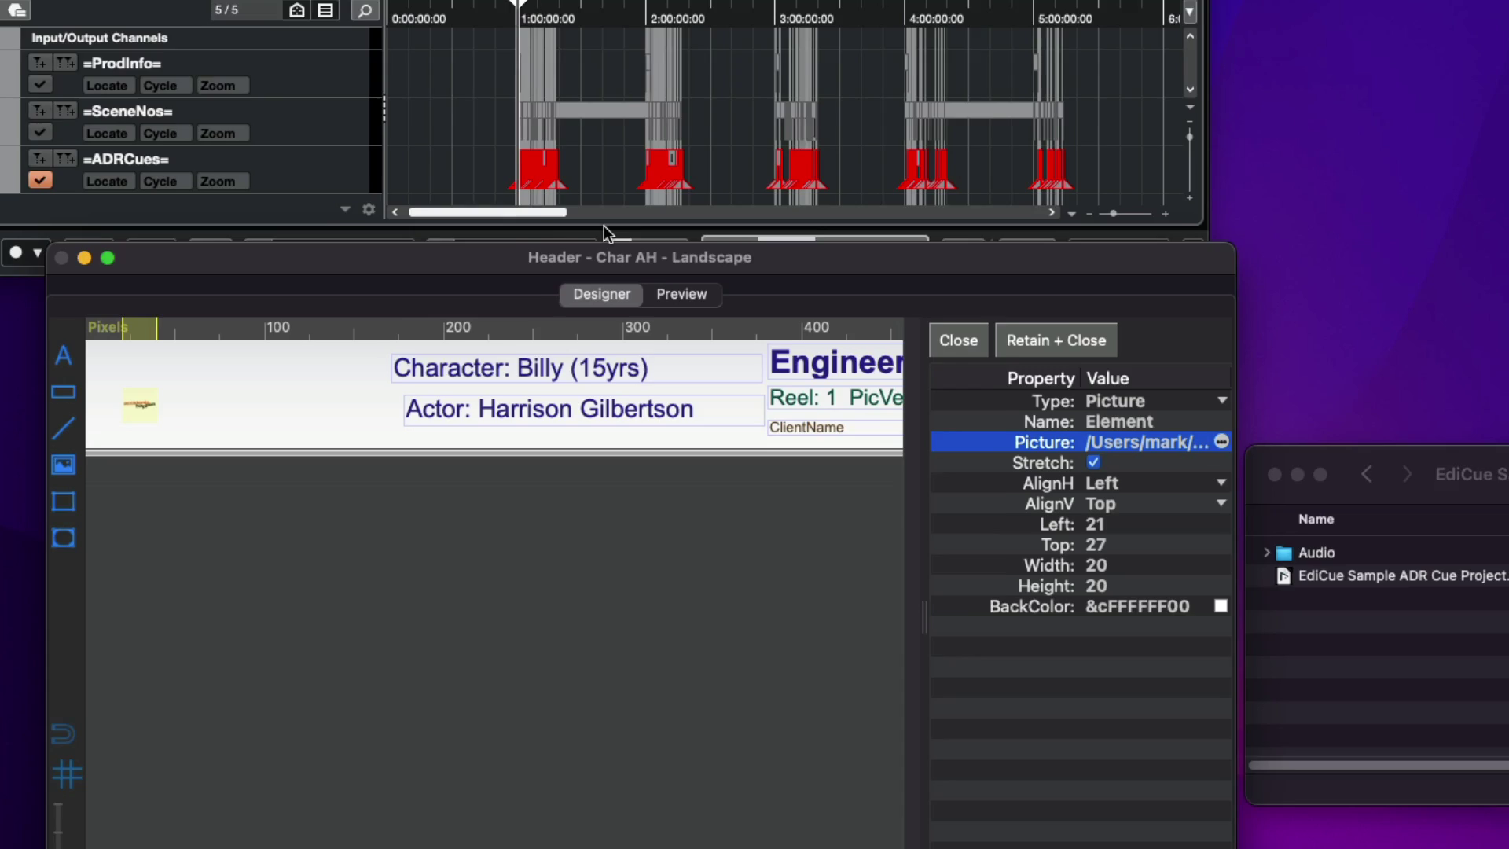
pyautogui.moveTo(137, 421); pyautogui.dragTo(108, 382)
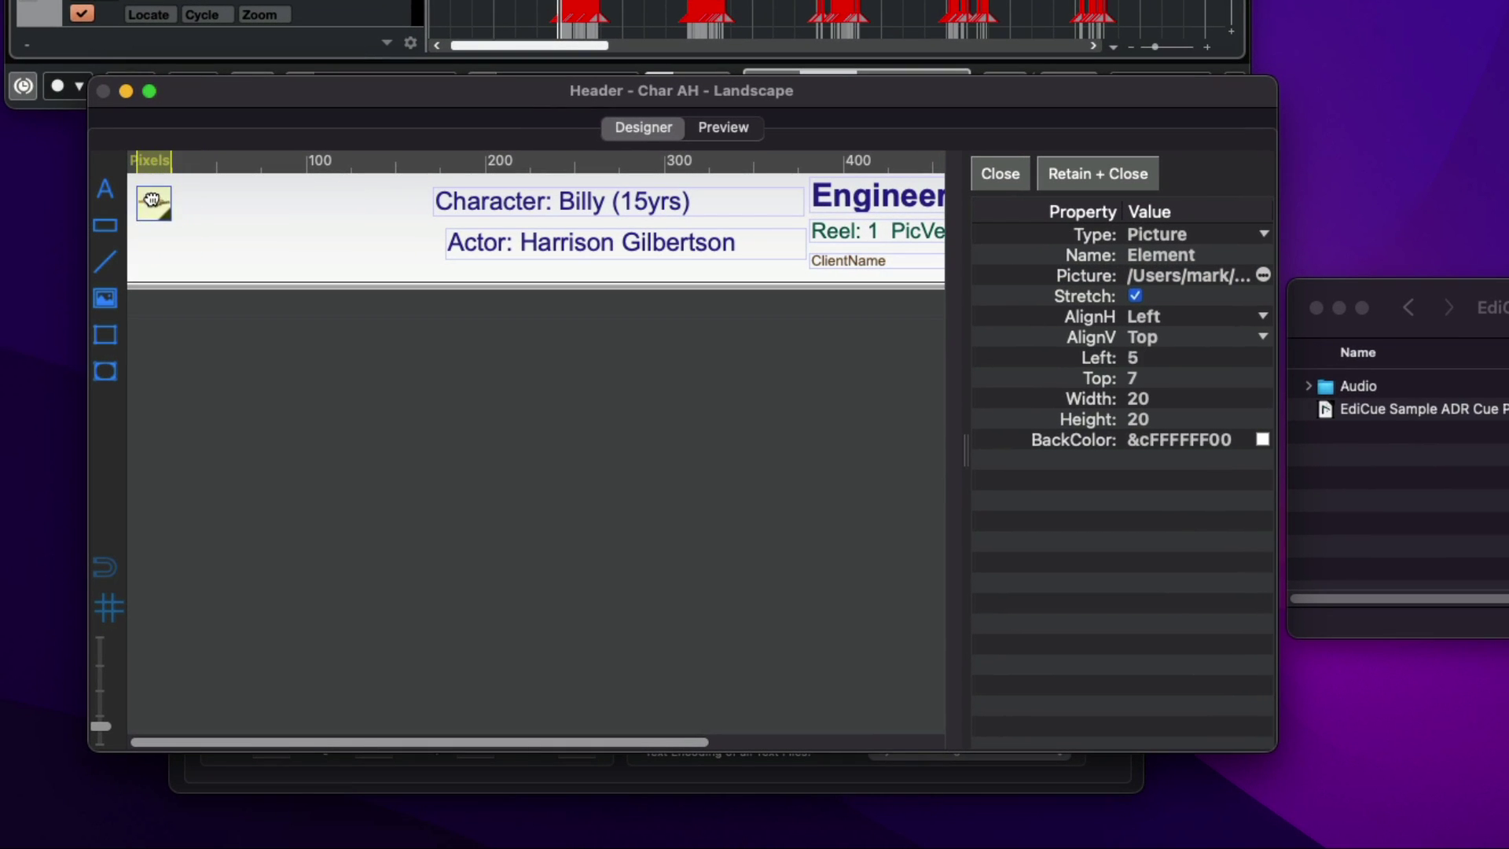
pyautogui.moveTo(152, 199); pyautogui.dragTo(416, 254)
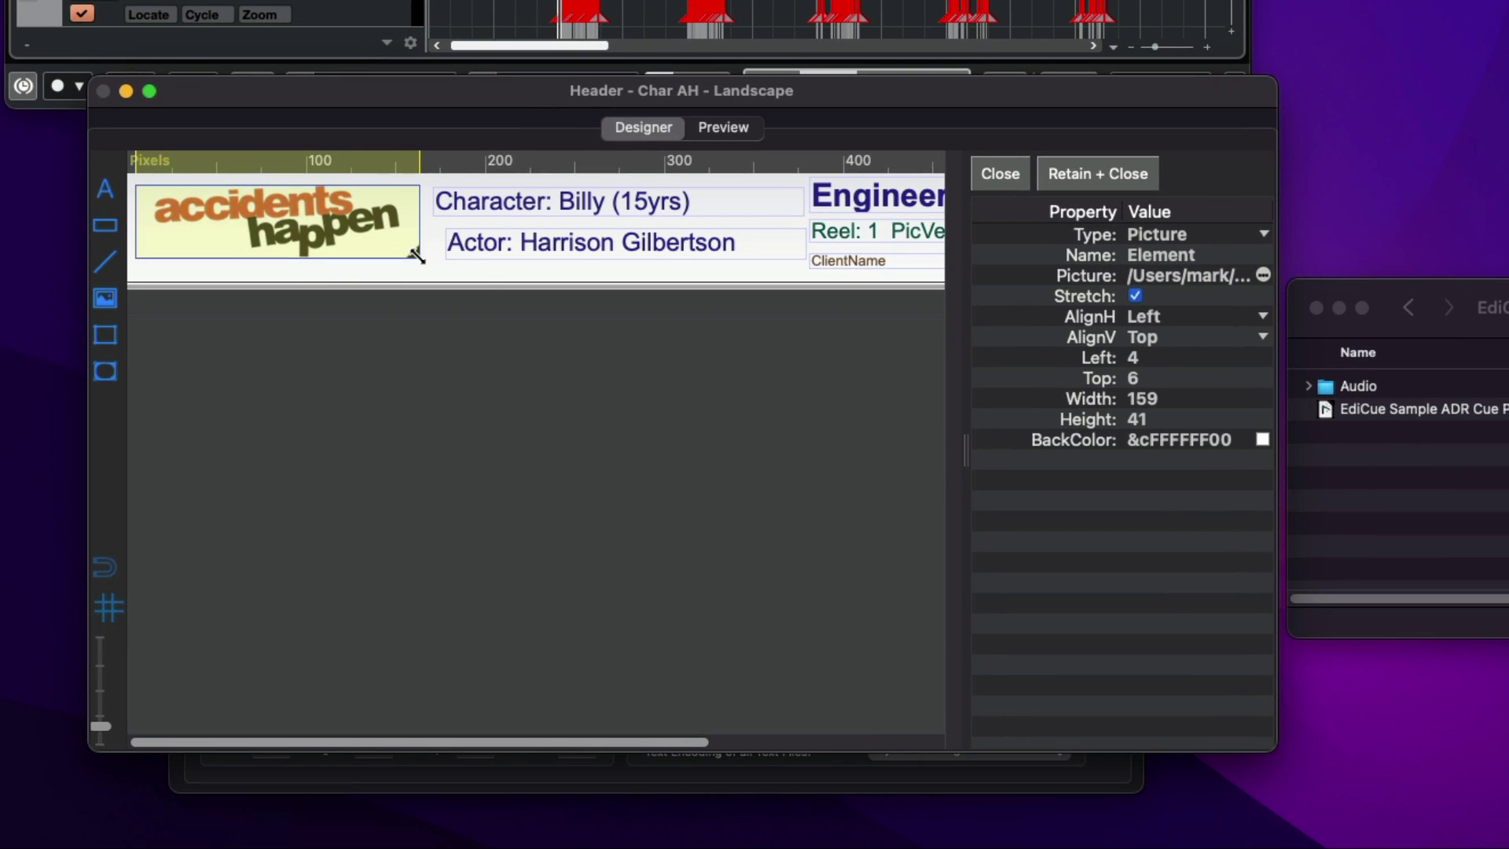
pyautogui.click(1097, 175)
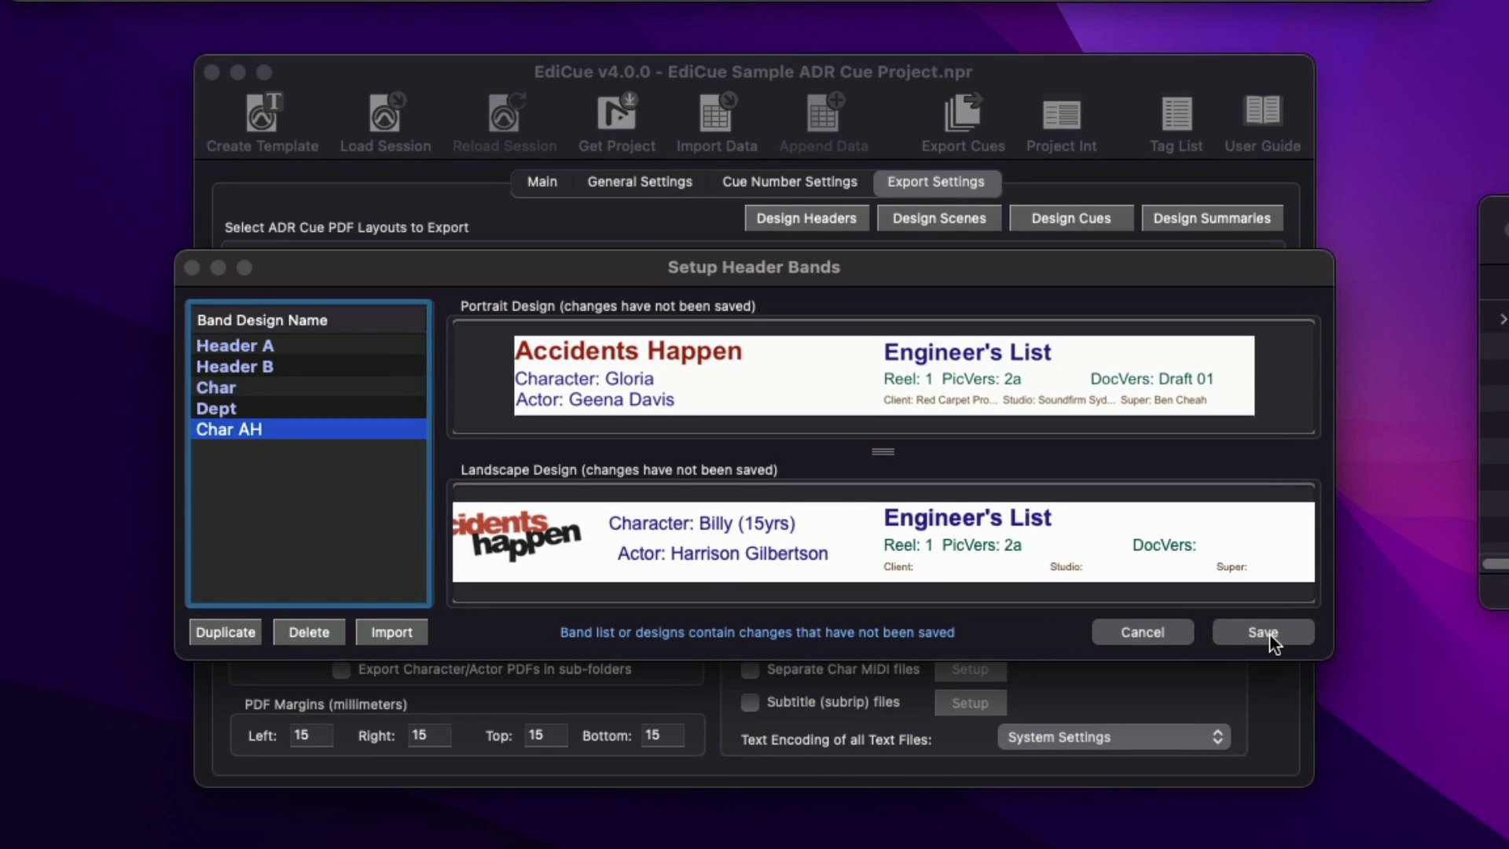
# - Save the header band designs and assign the Char AH header to the Engineer AH layout
pyautogui.click(1269, 634)
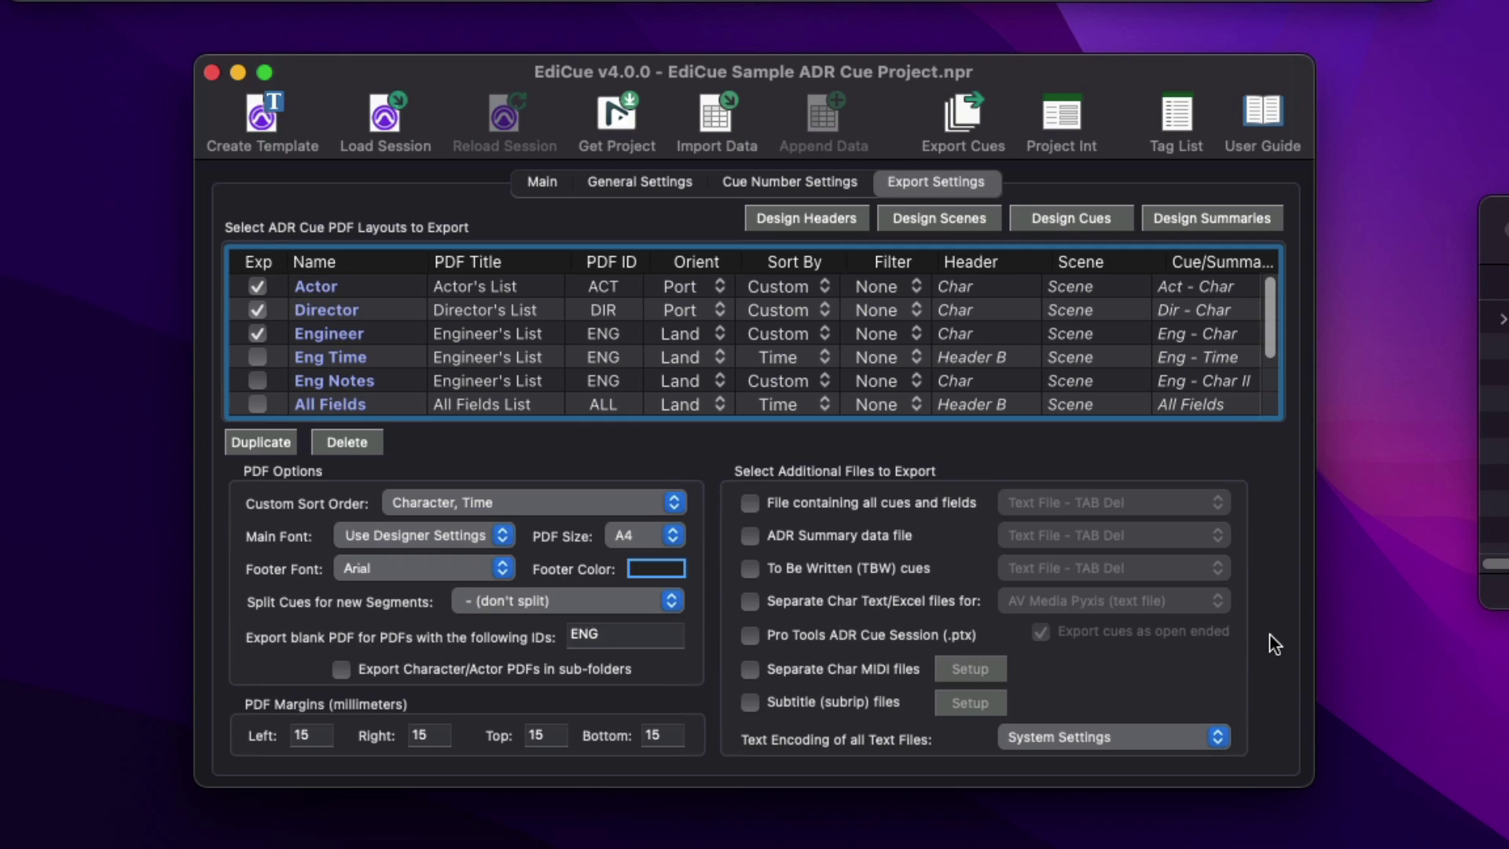
pyautogui.scroll(-2, 395, 360)
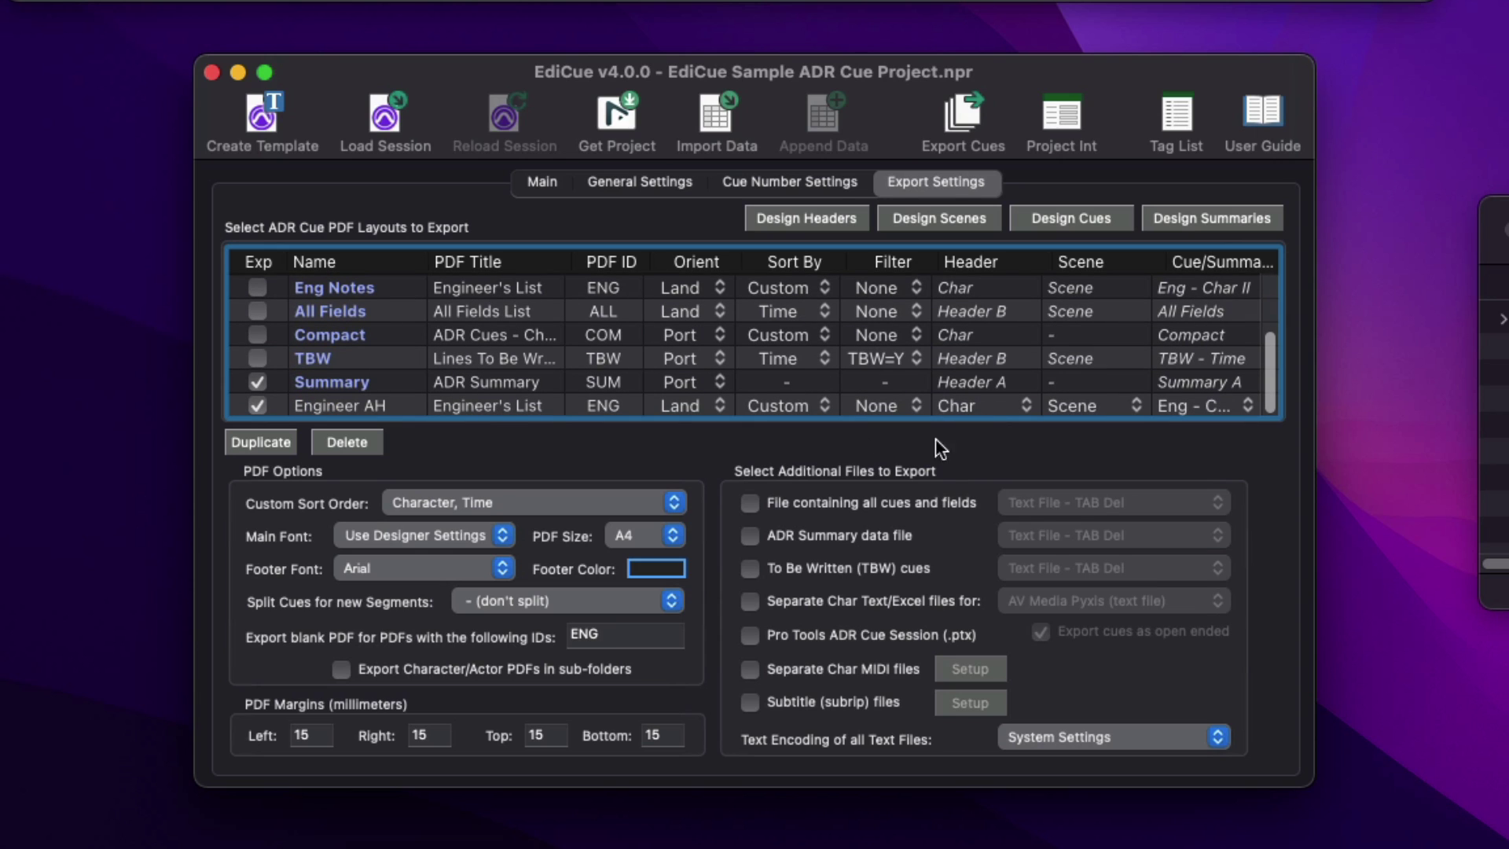
pyautogui.click(974, 406)
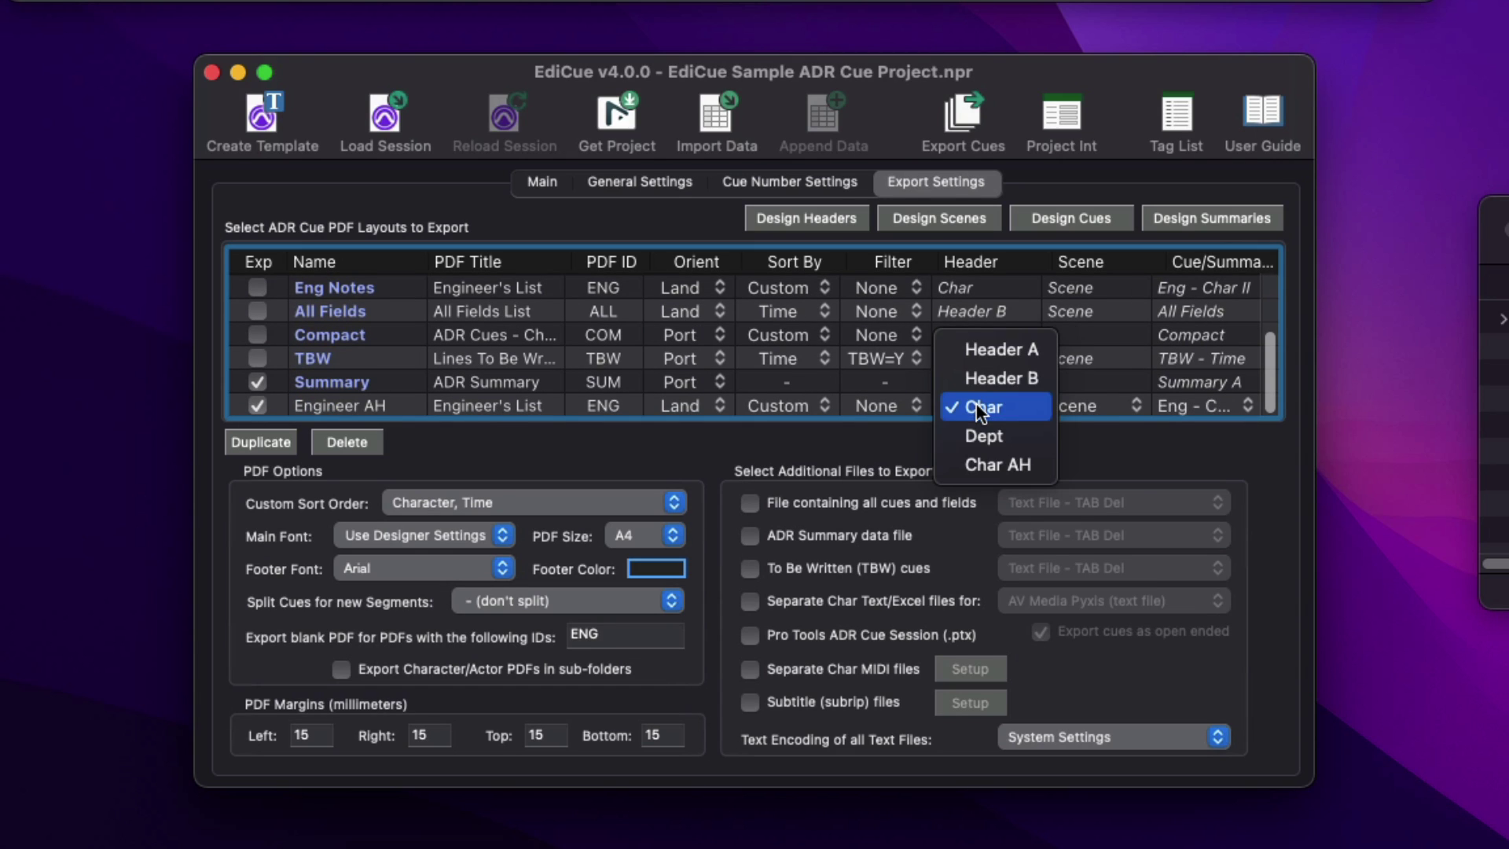
pyautogui.click(1026, 464)
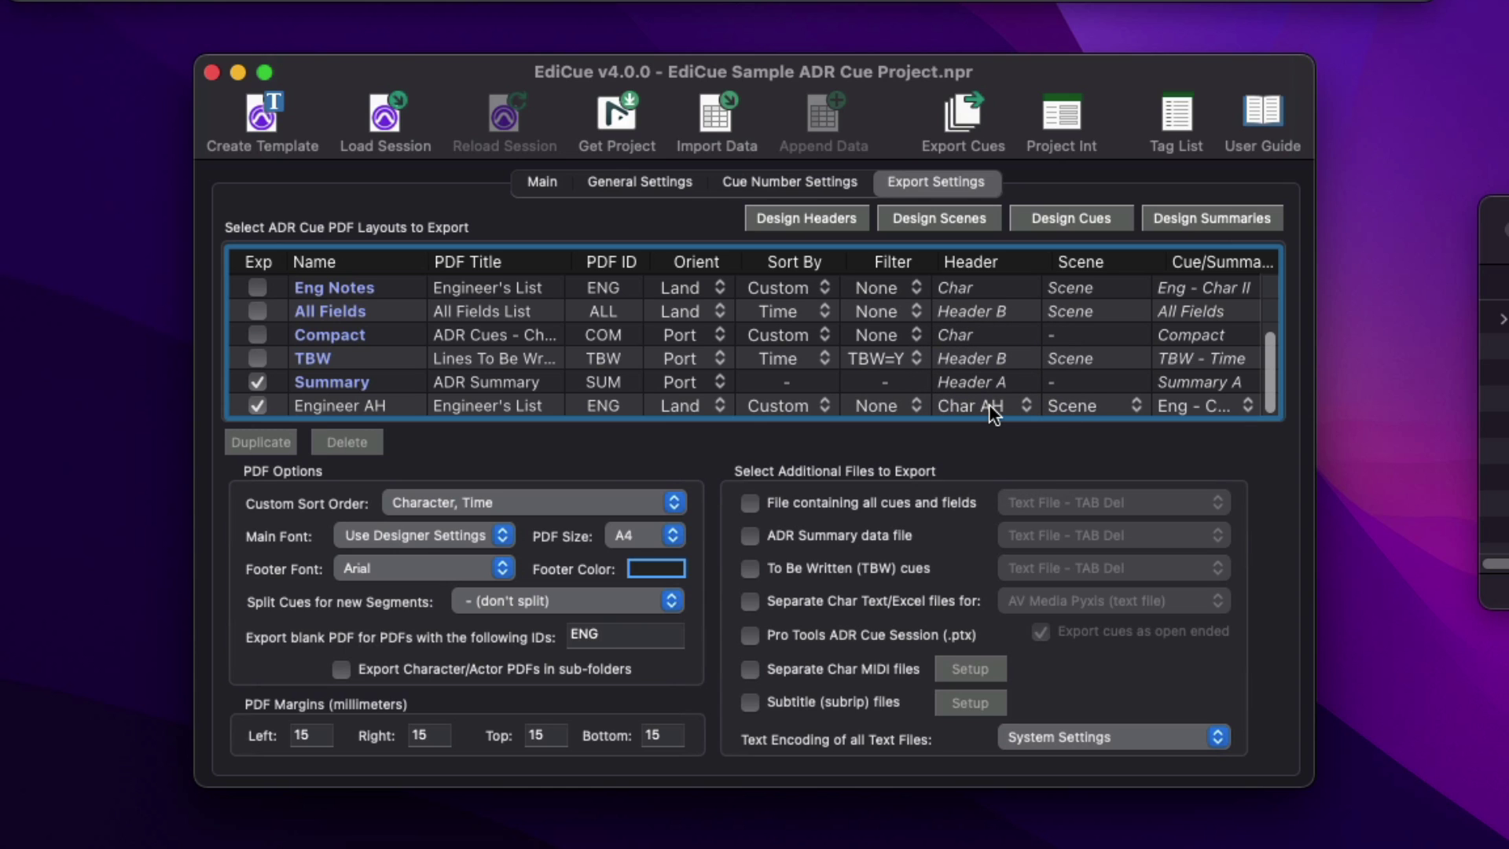
pyautogui.moveTo(988, 404)
pyautogui.scroll(3, 567, 314)
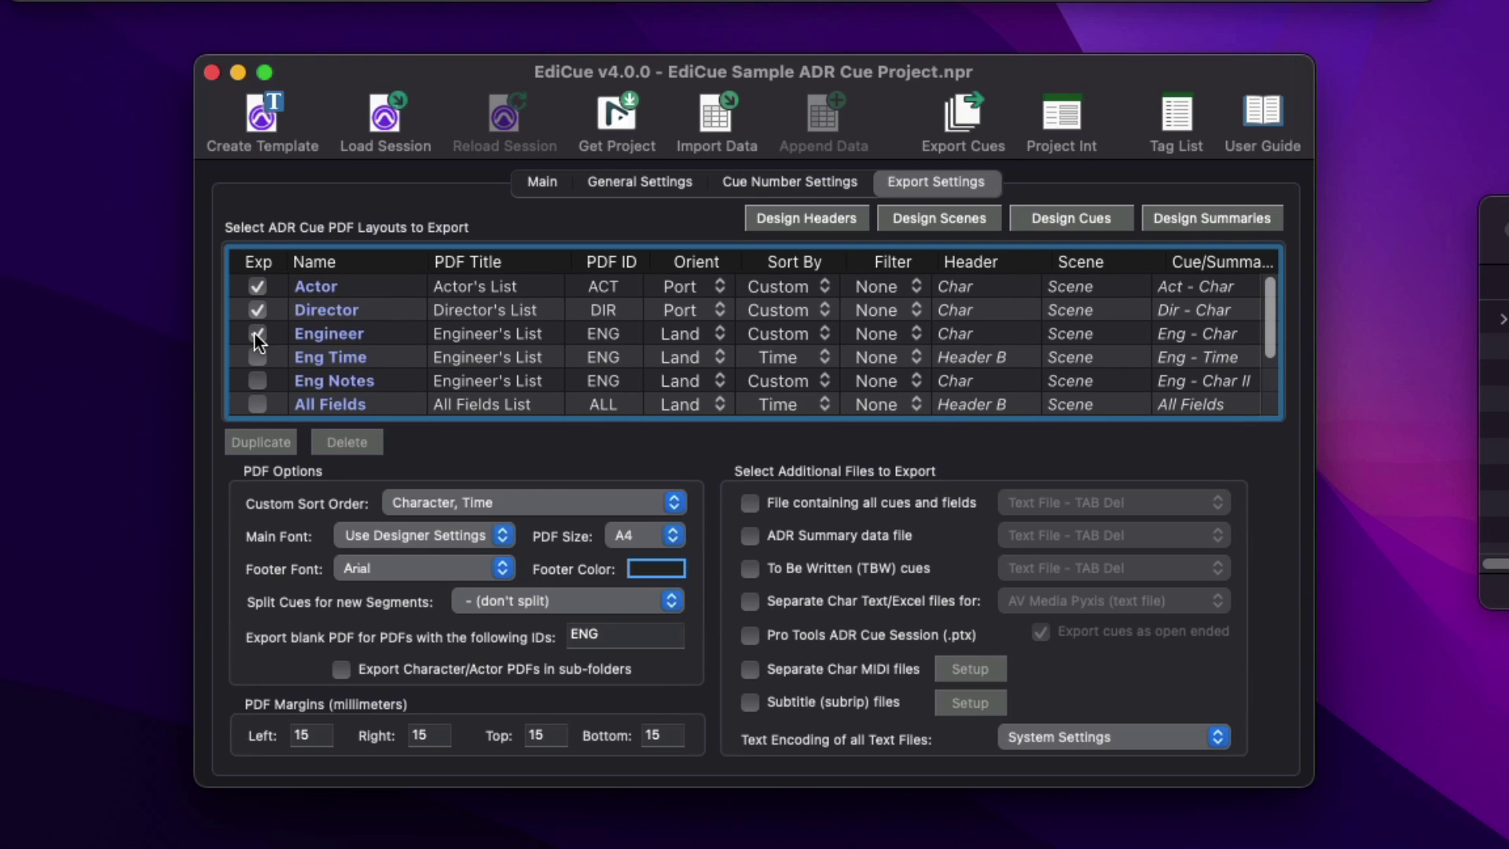
pyautogui.scroll(-4, 277, 332)
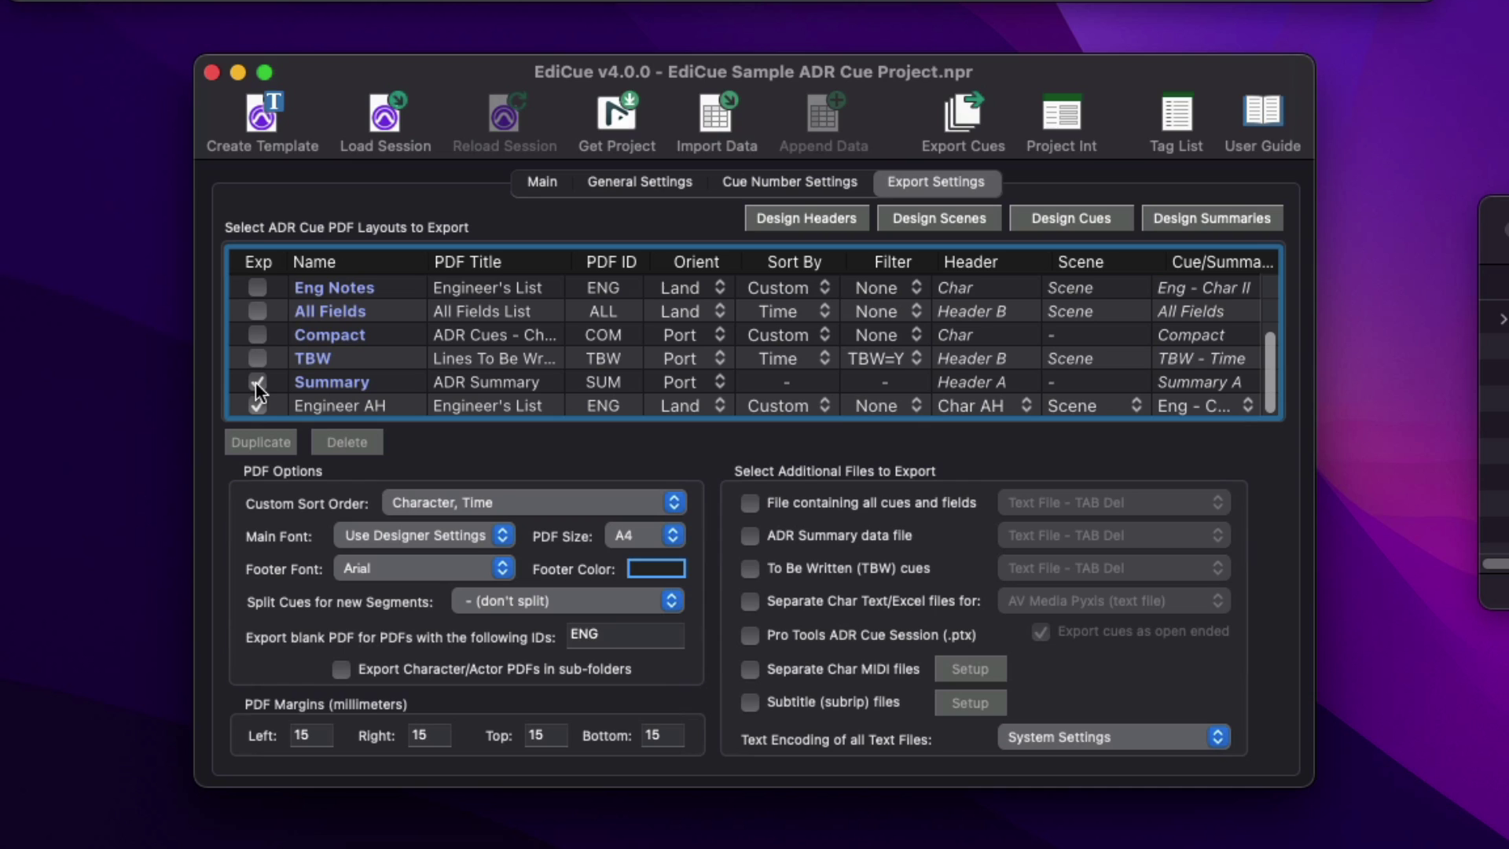
# - Export the cue PDFs and expand the AH_R1-5_vMulti_ADR_PDF_Files folder in Finder
pyautogui.click(961, 122)
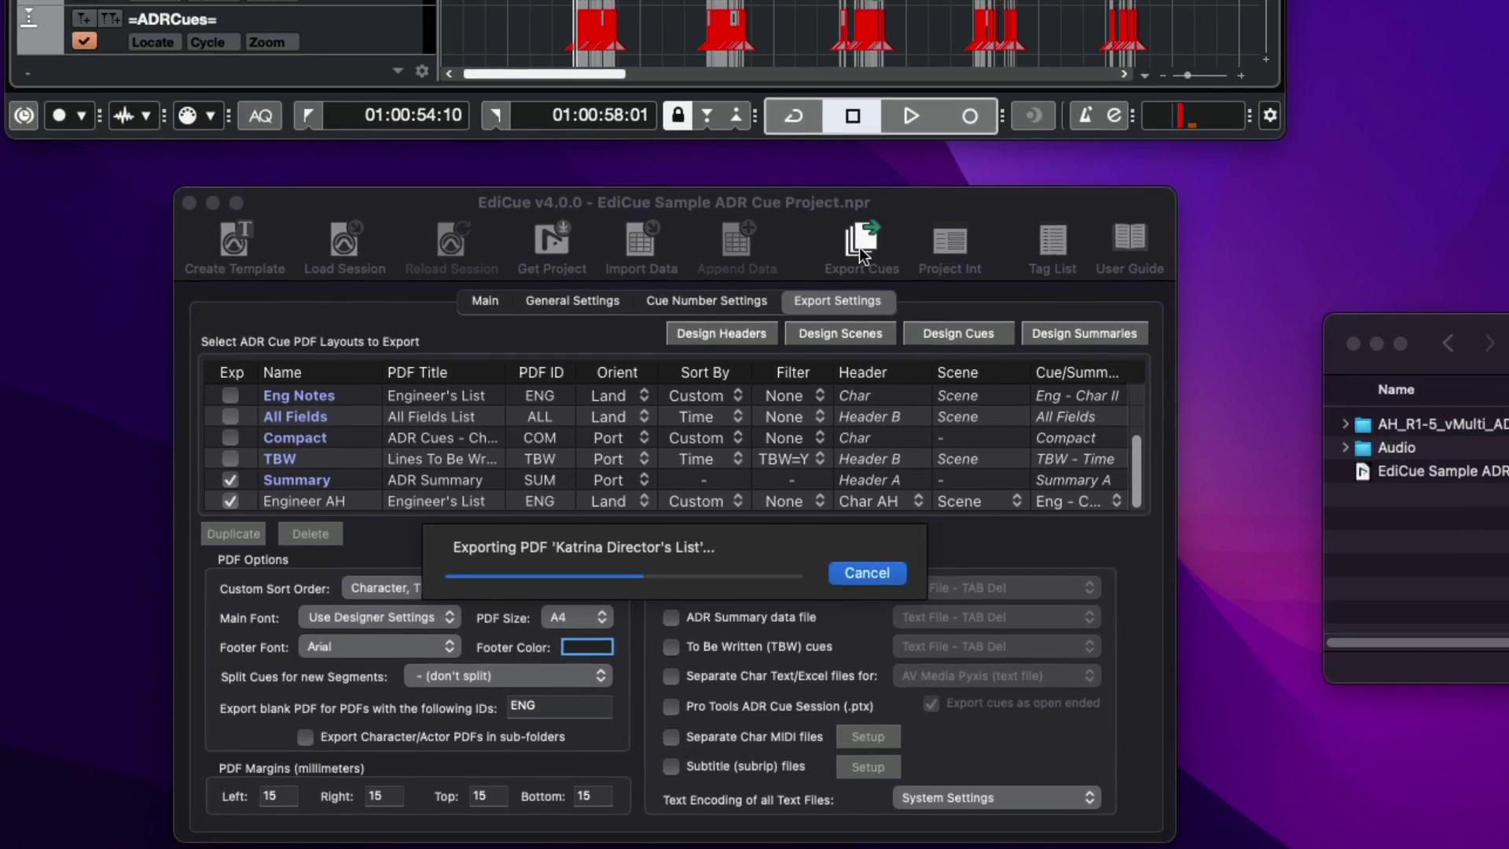
pyautogui.click(1393, 429)
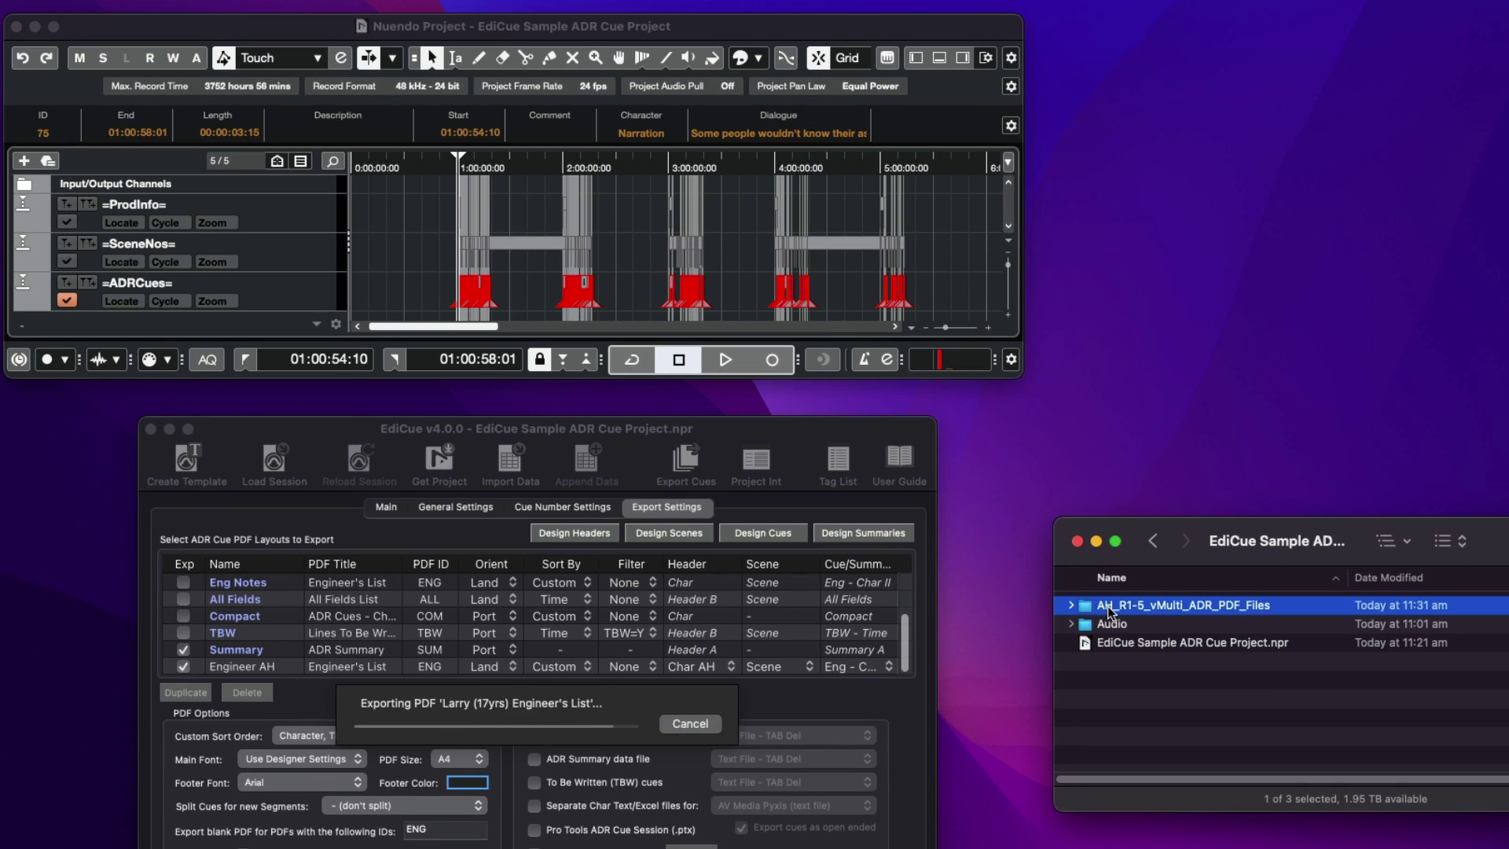
pyautogui.press('Right')
# - Open and close Billy's Actor's List and Director's List PDFs in Preview
pyautogui.click(1181, 683)
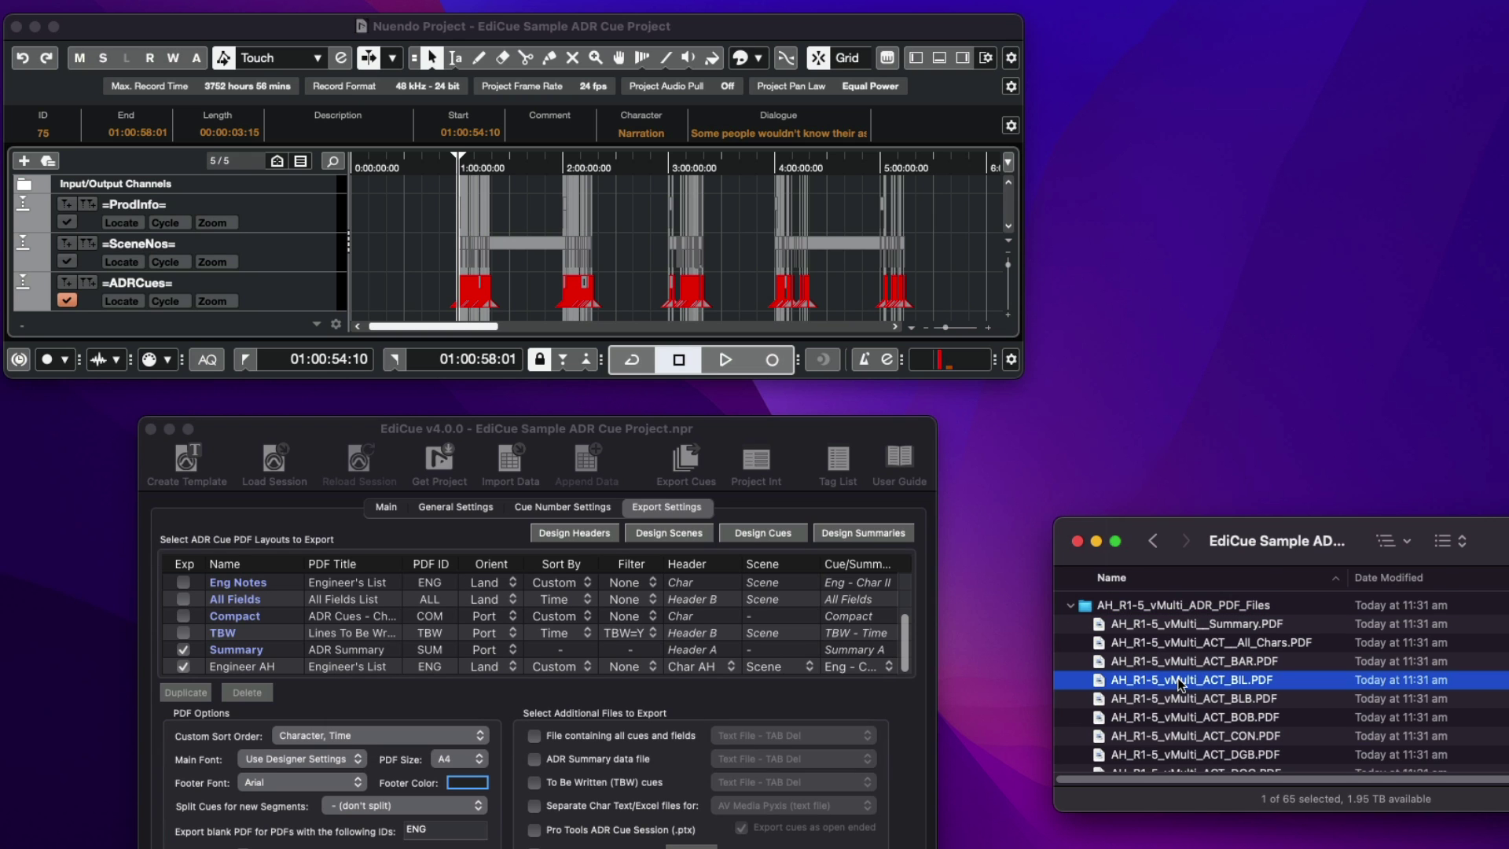
pyautogui.doubleClick(1181, 683)
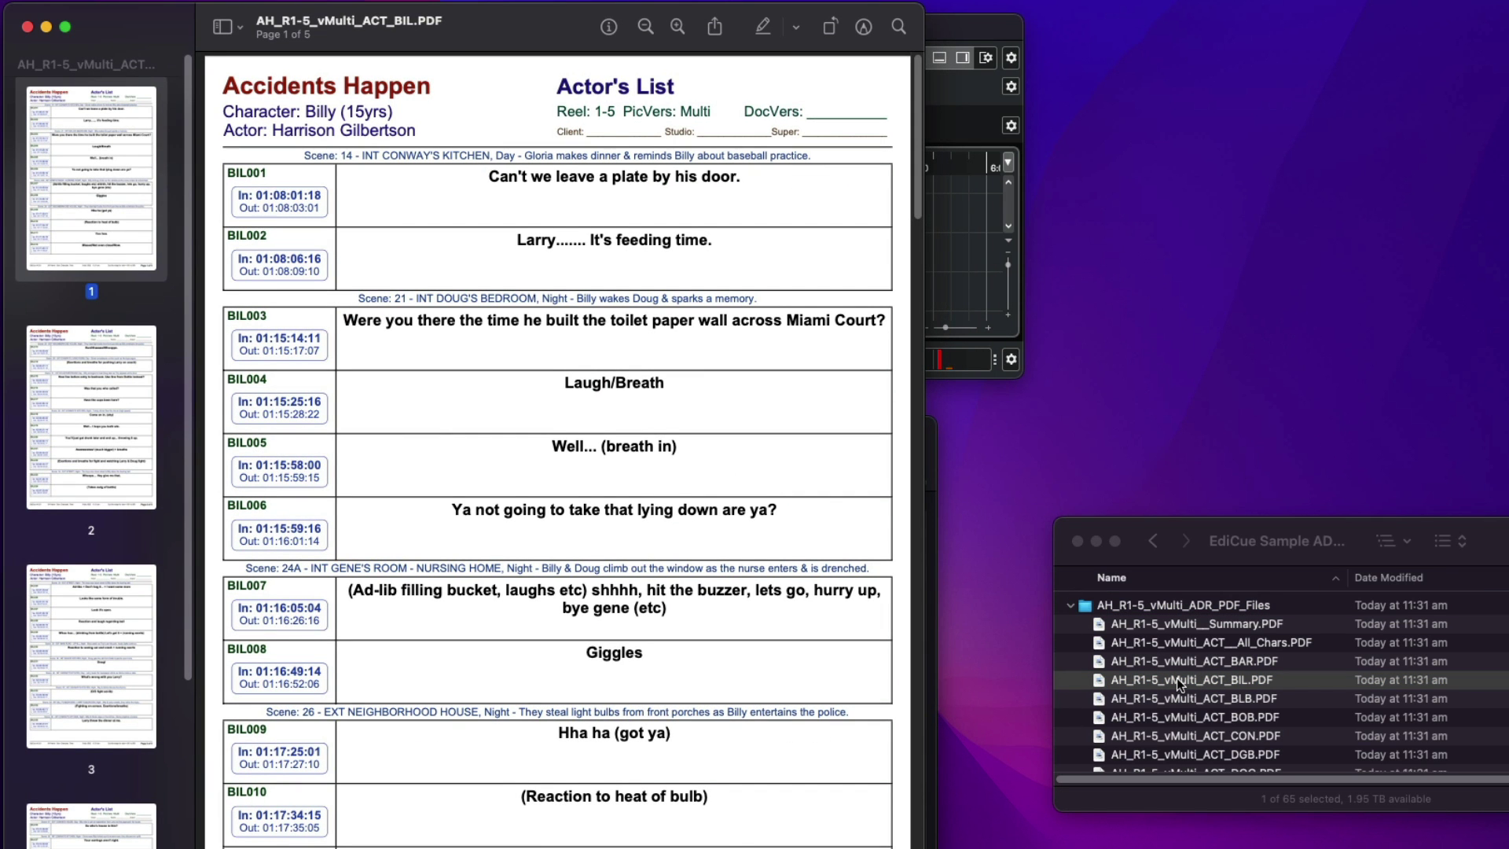
pyautogui.press('super+w')
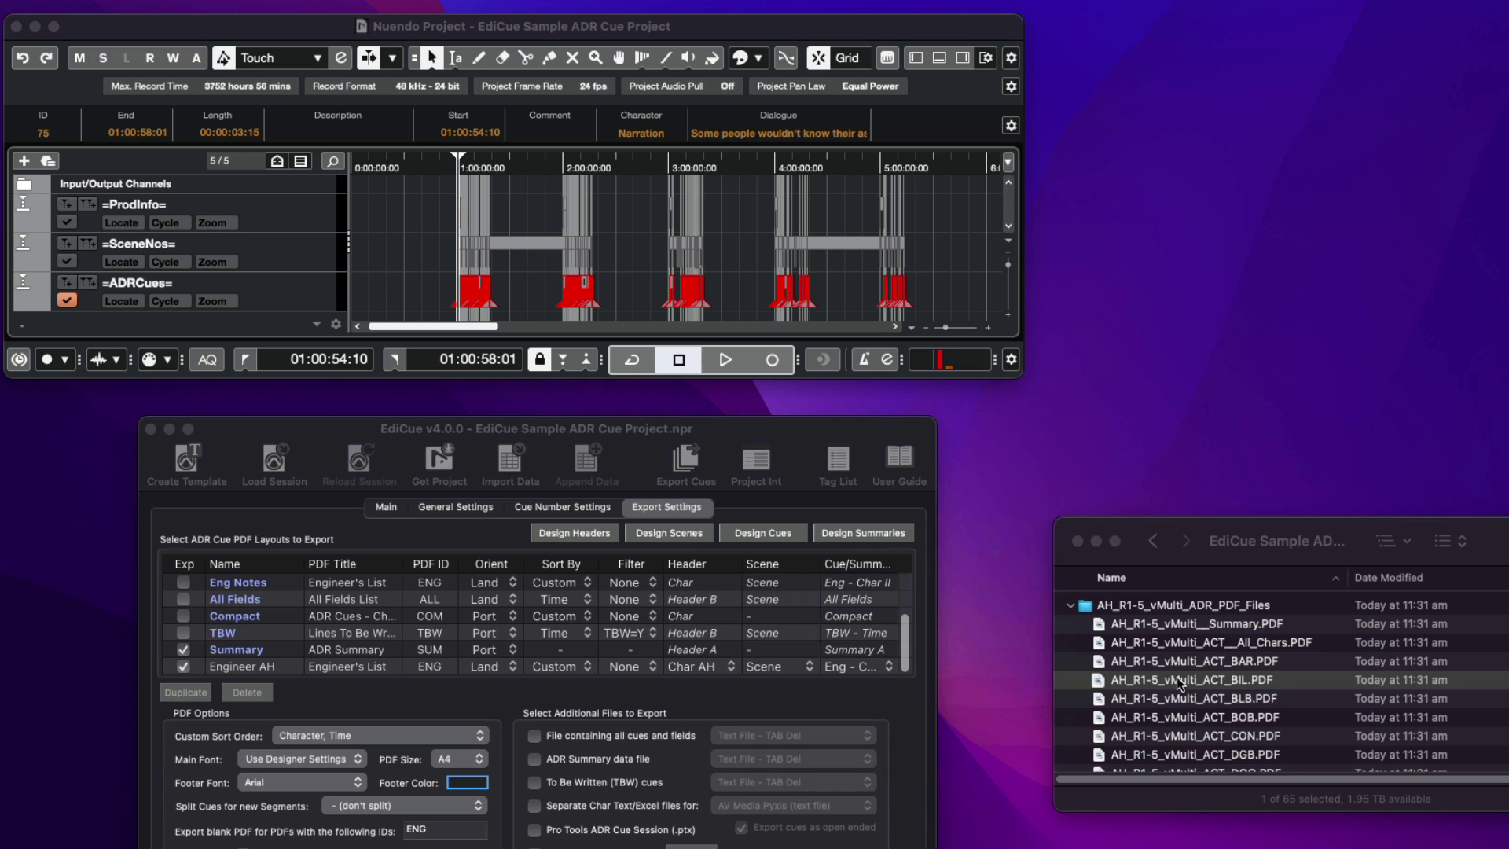
pyautogui.scroll(-5, 1176, 678)
pyautogui.click(1177, 649)
pyautogui.doubleClick(1177, 649)
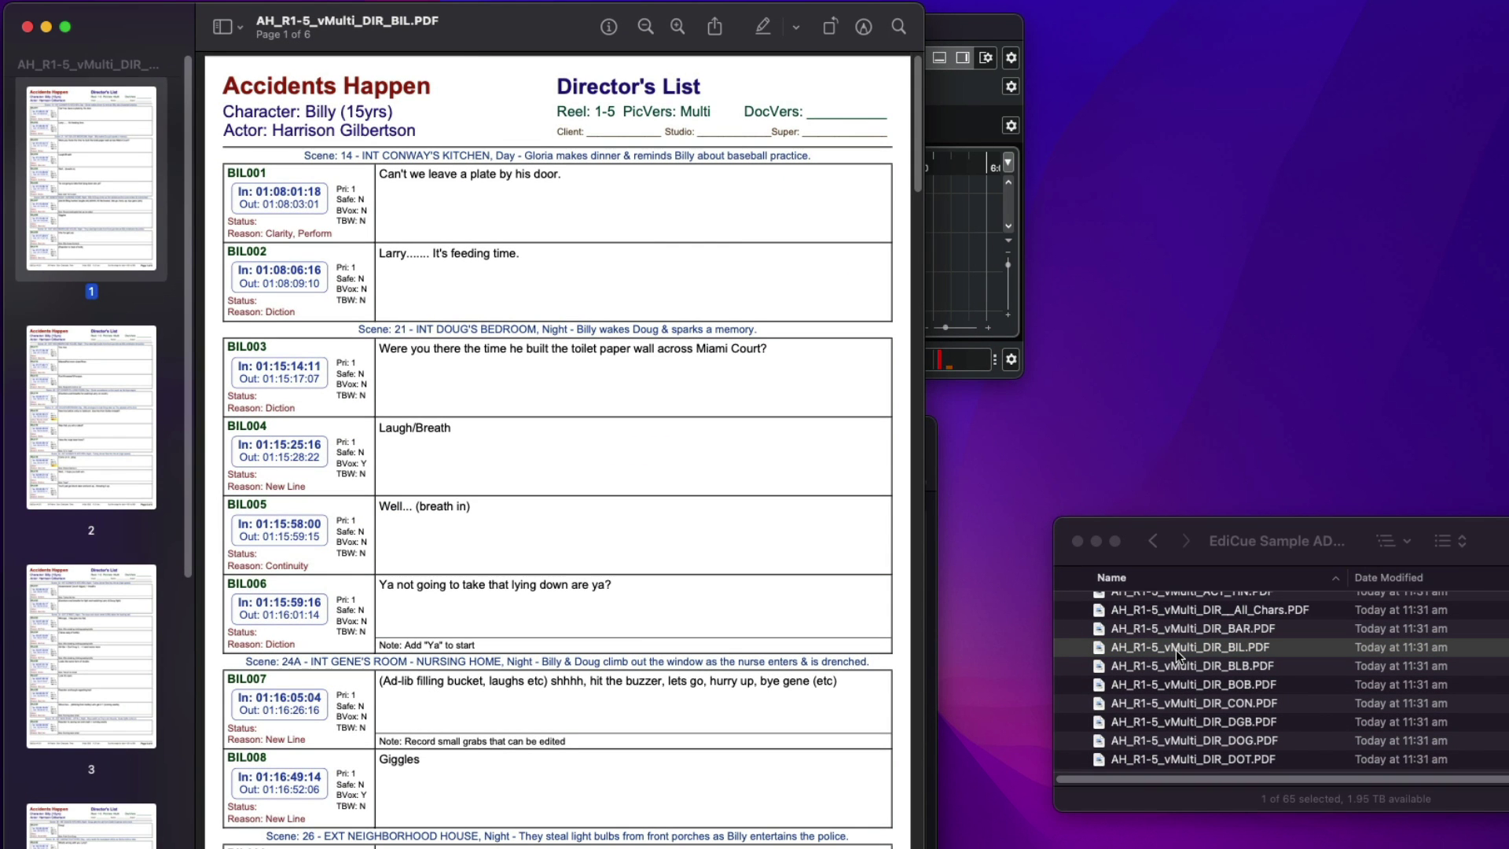
pyautogui.press('super+w')
# - Check Billy's Engineer's List PDF, leaving an exported PDF with the logo header open
pyautogui.scroll(-5, 1176, 668)
pyautogui.click(1186, 712)
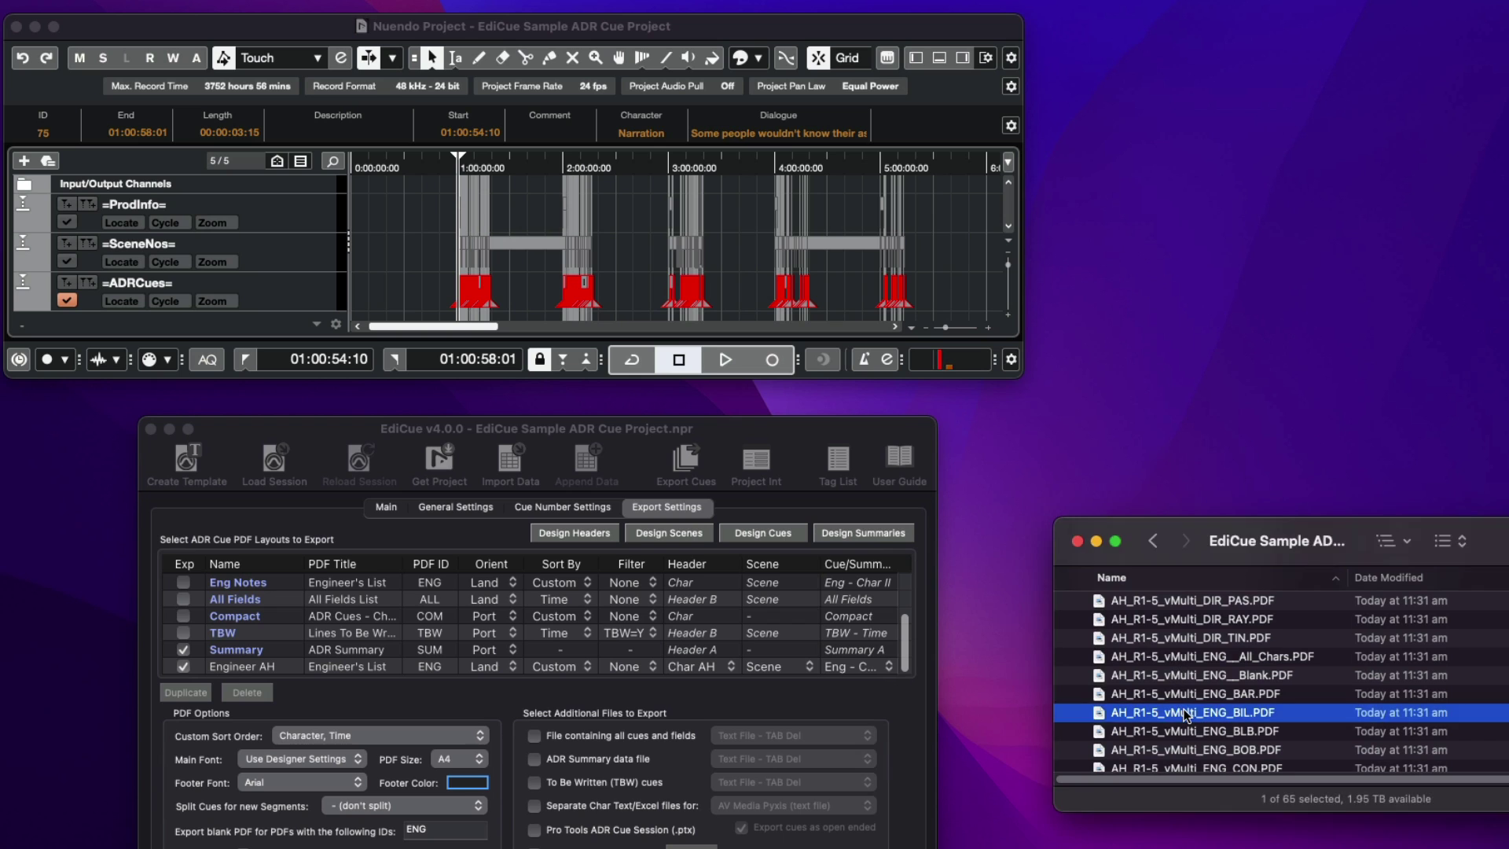
pyautogui.doubleClick(1186, 713)
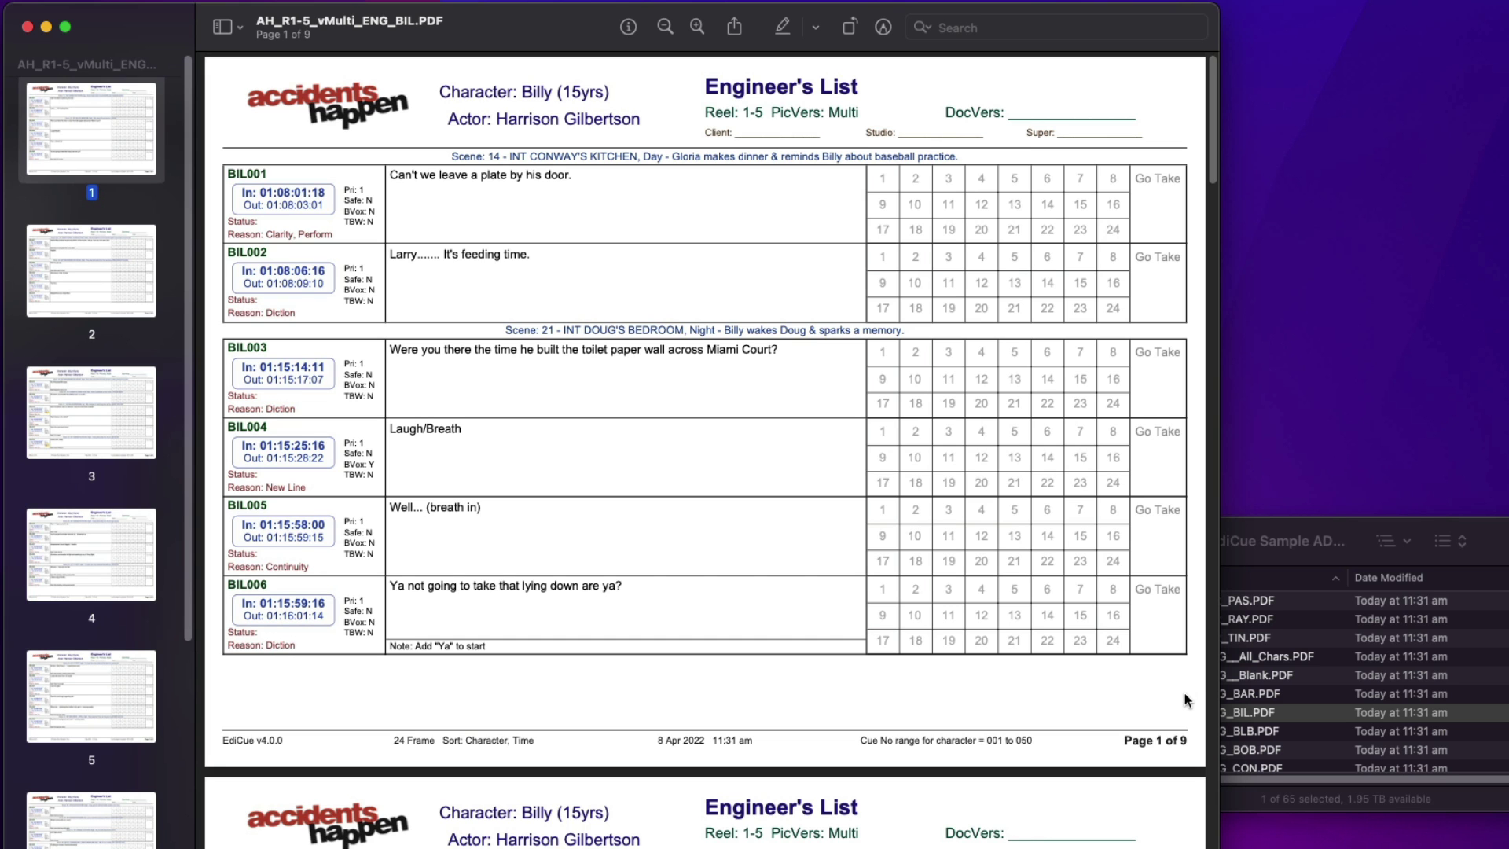
pyautogui.press('super+w')
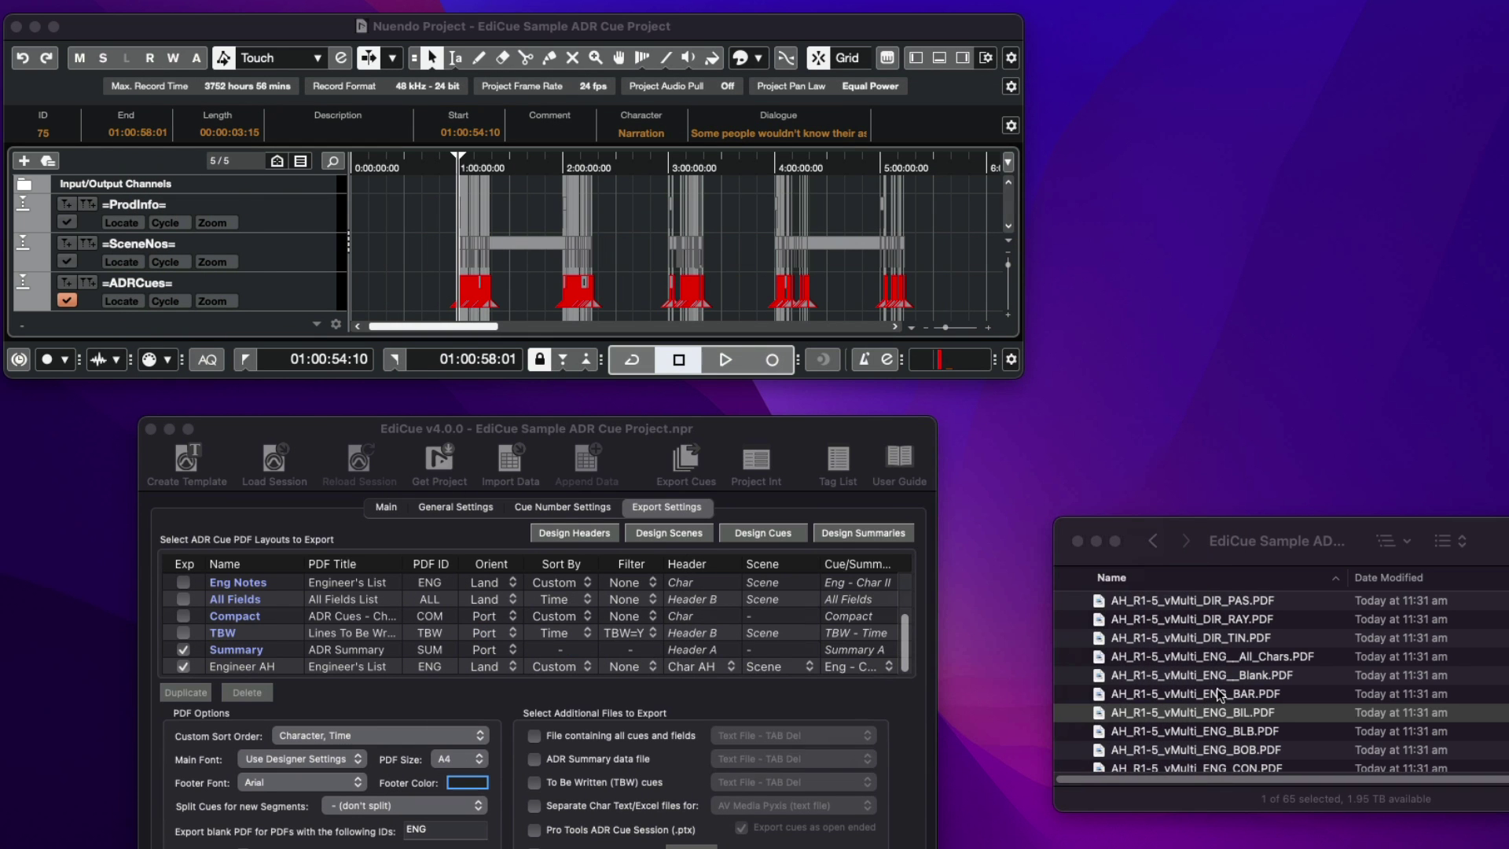
pyautogui.scroll(5, 1210, 672)
pyautogui.doubleClick(1196, 625)
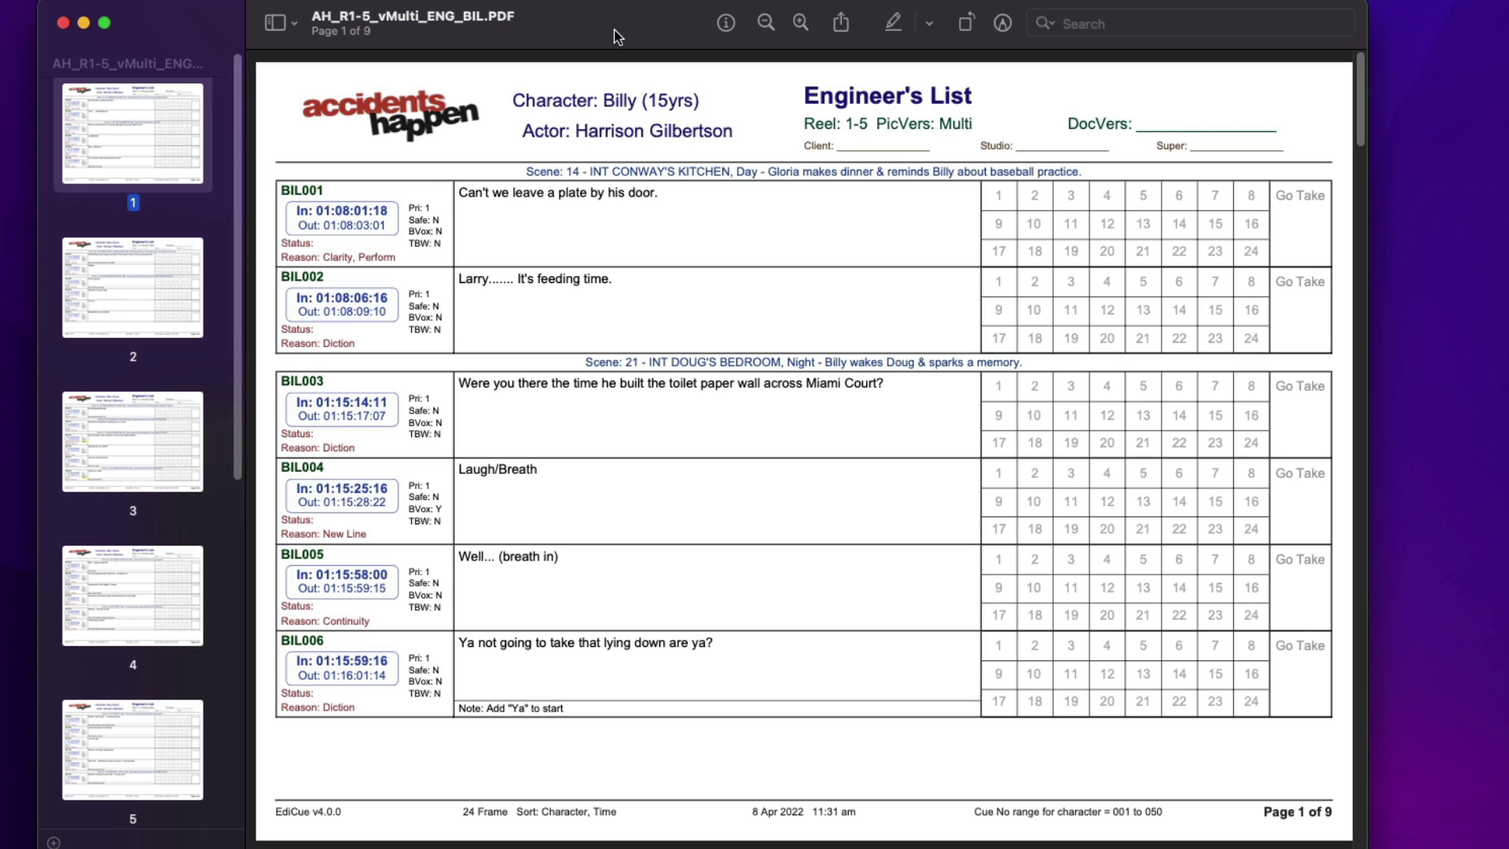
# - Load AH_R1-5_vMulti_ENG_BIL.PDF into EdiCue and select Billy (15yrs) in the character table
pyautogui.press('super+q')
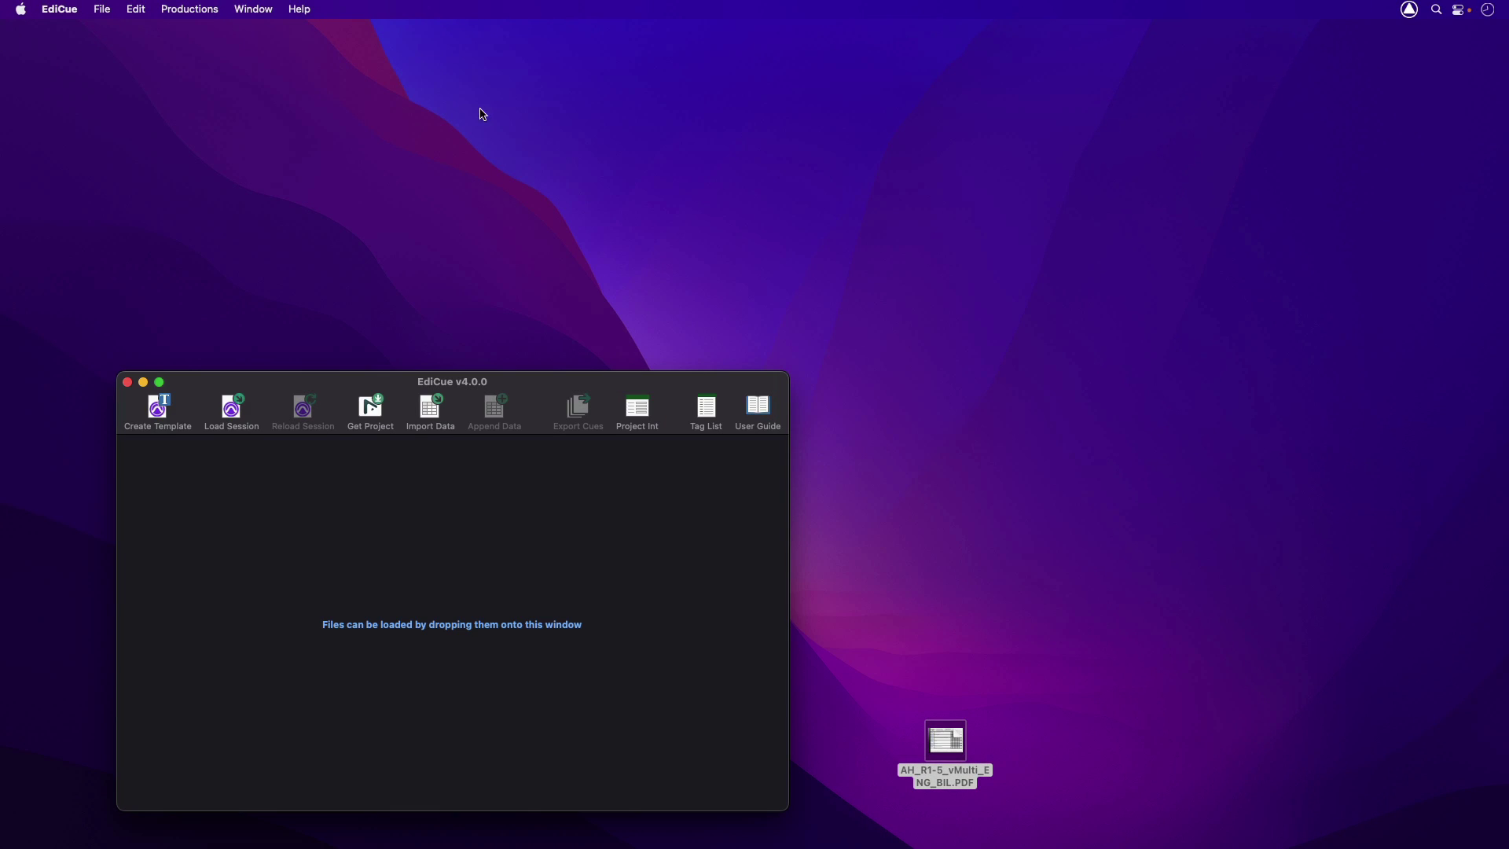
pyautogui.moveTo(953, 739); pyautogui.dragTo(613, 584)
pyautogui.click(511, 676)
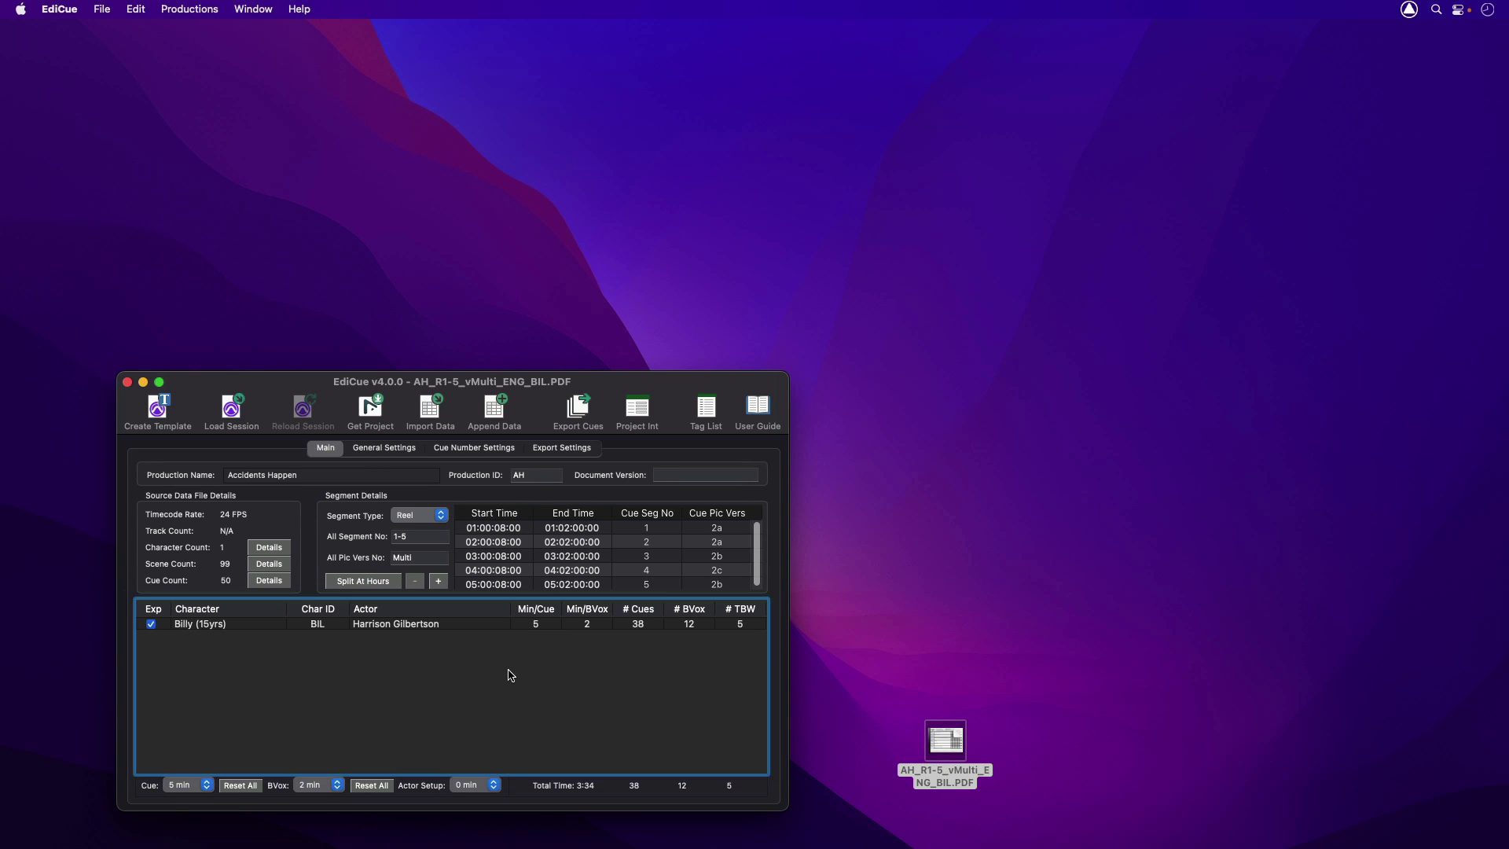
pyautogui.click(454, 623)
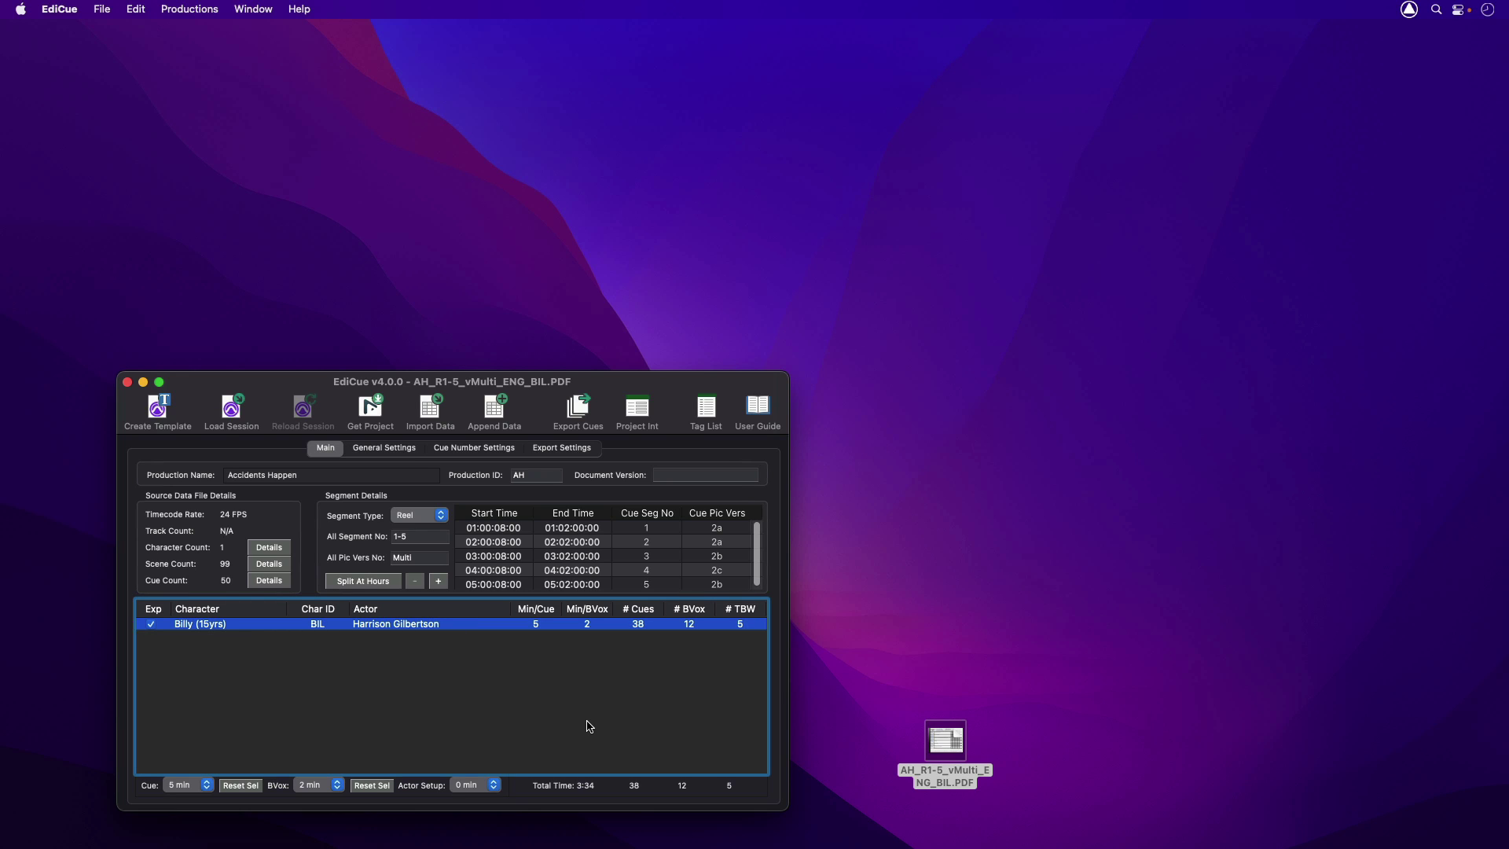
# - Create a new Nuendo project and send Billy (15yrs)'s cue data into it as ADR markers
pyautogui.press('cmd+Tab')
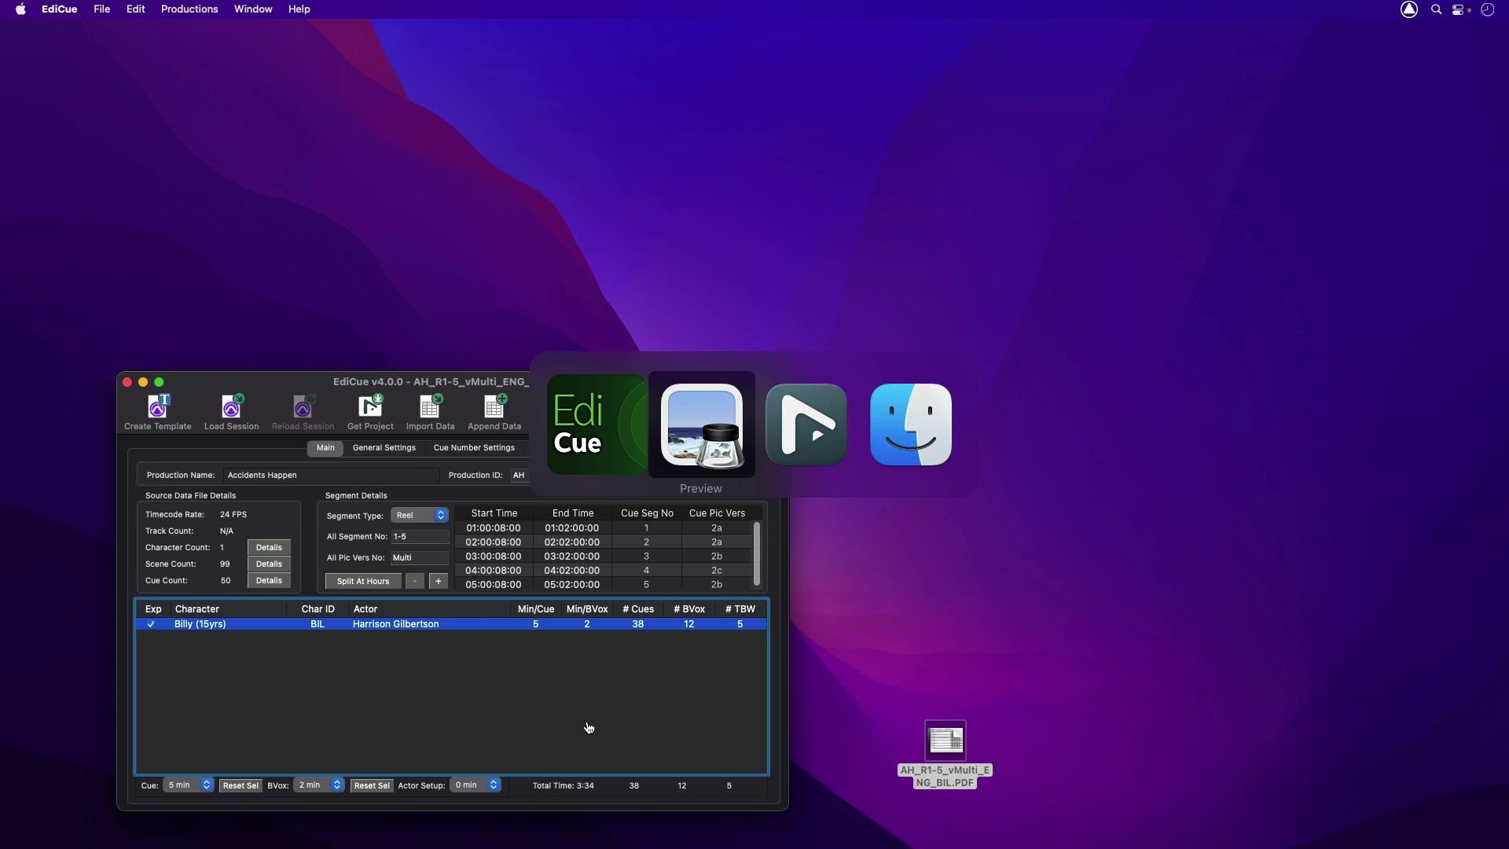
pyautogui.press('cmd+Tab')
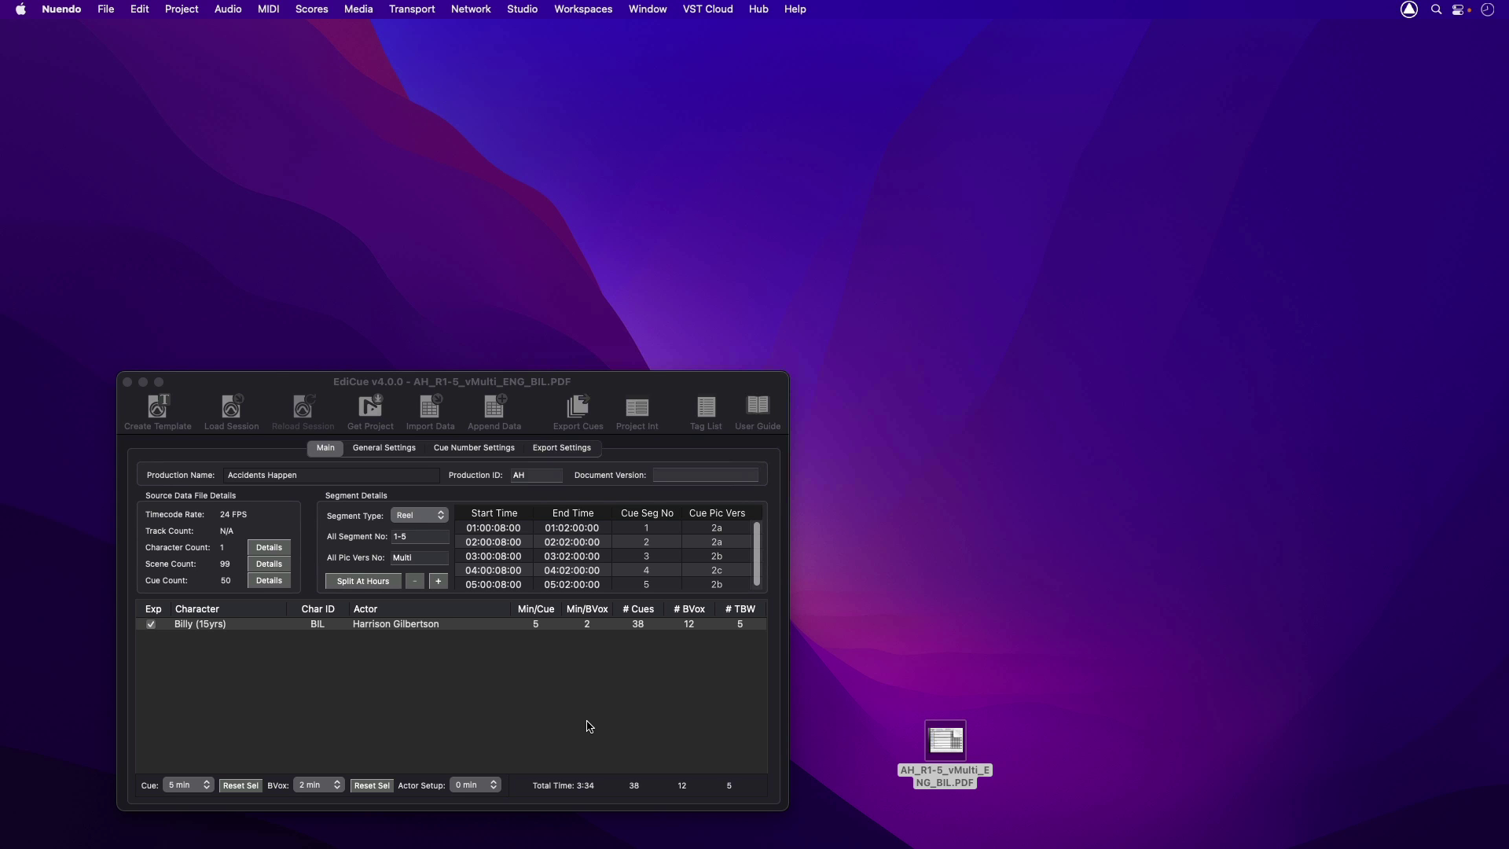
pyautogui.click(110, 11)
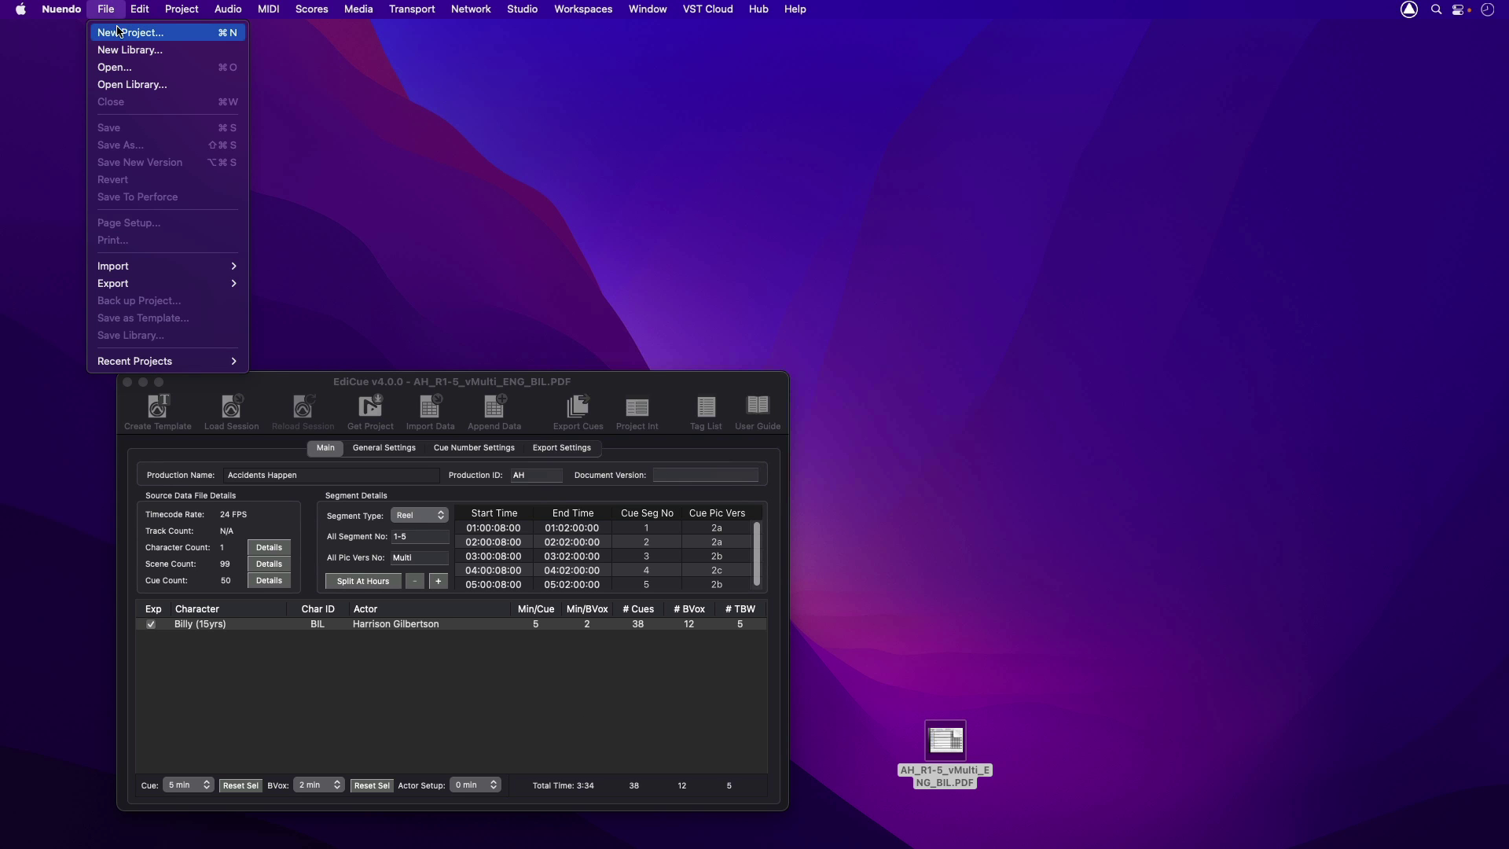
pyautogui.click(120, 31)
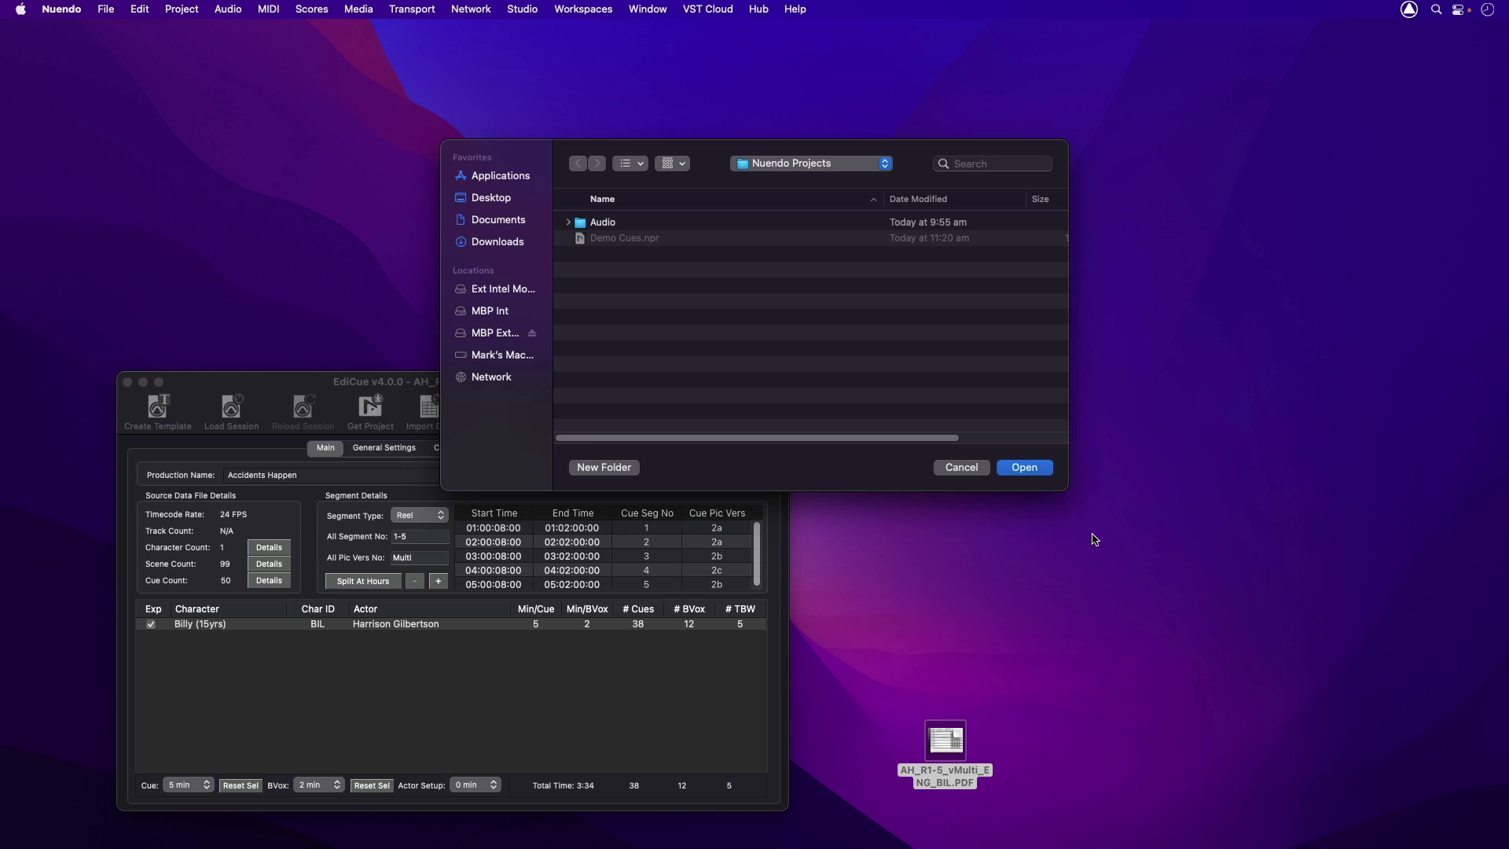
pyautogui.click(1026, 467)
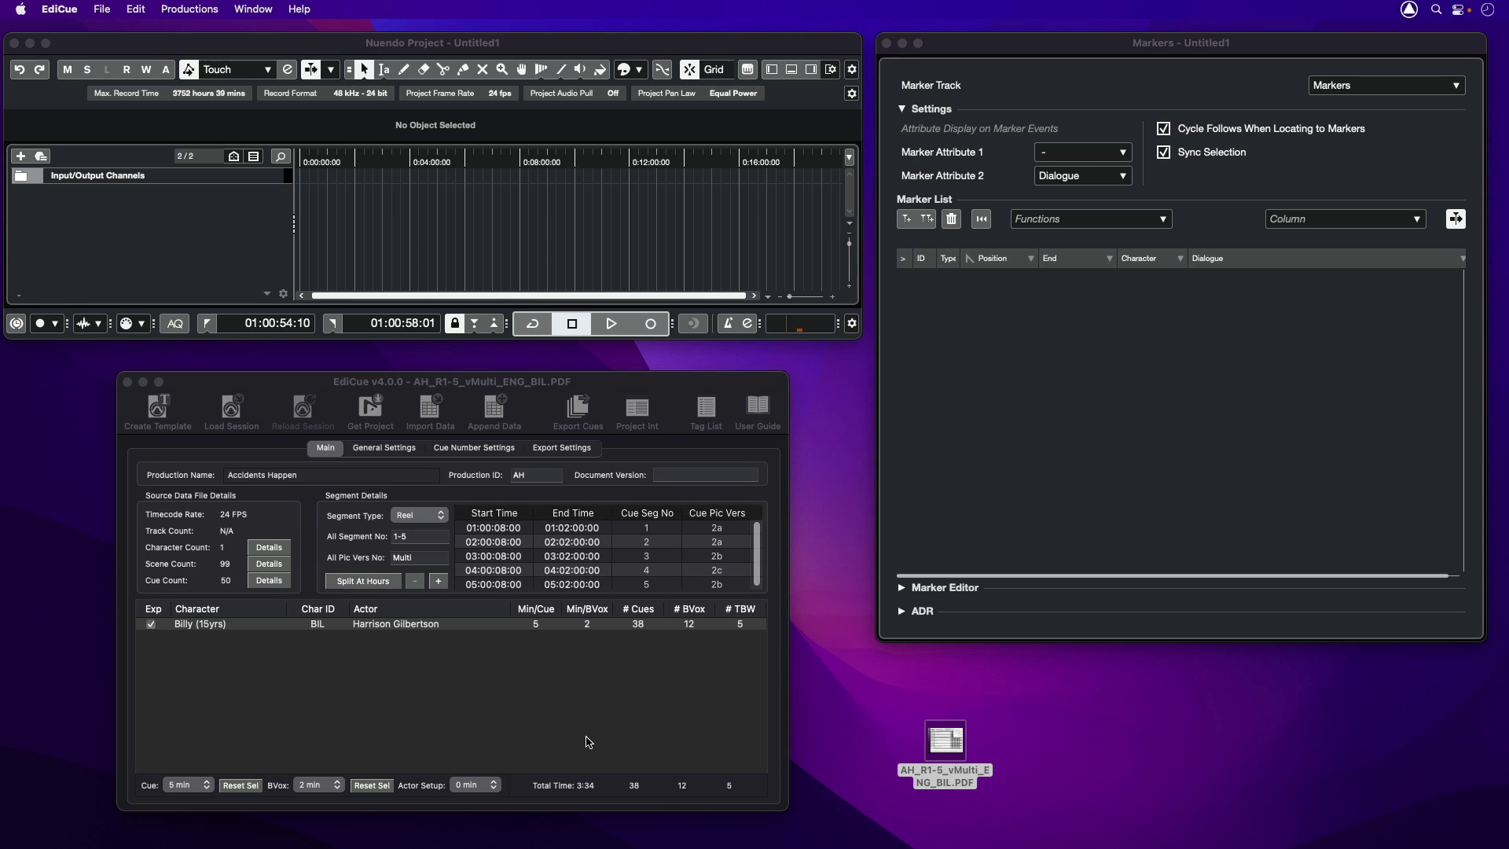
pyautogui.click(104, 9)
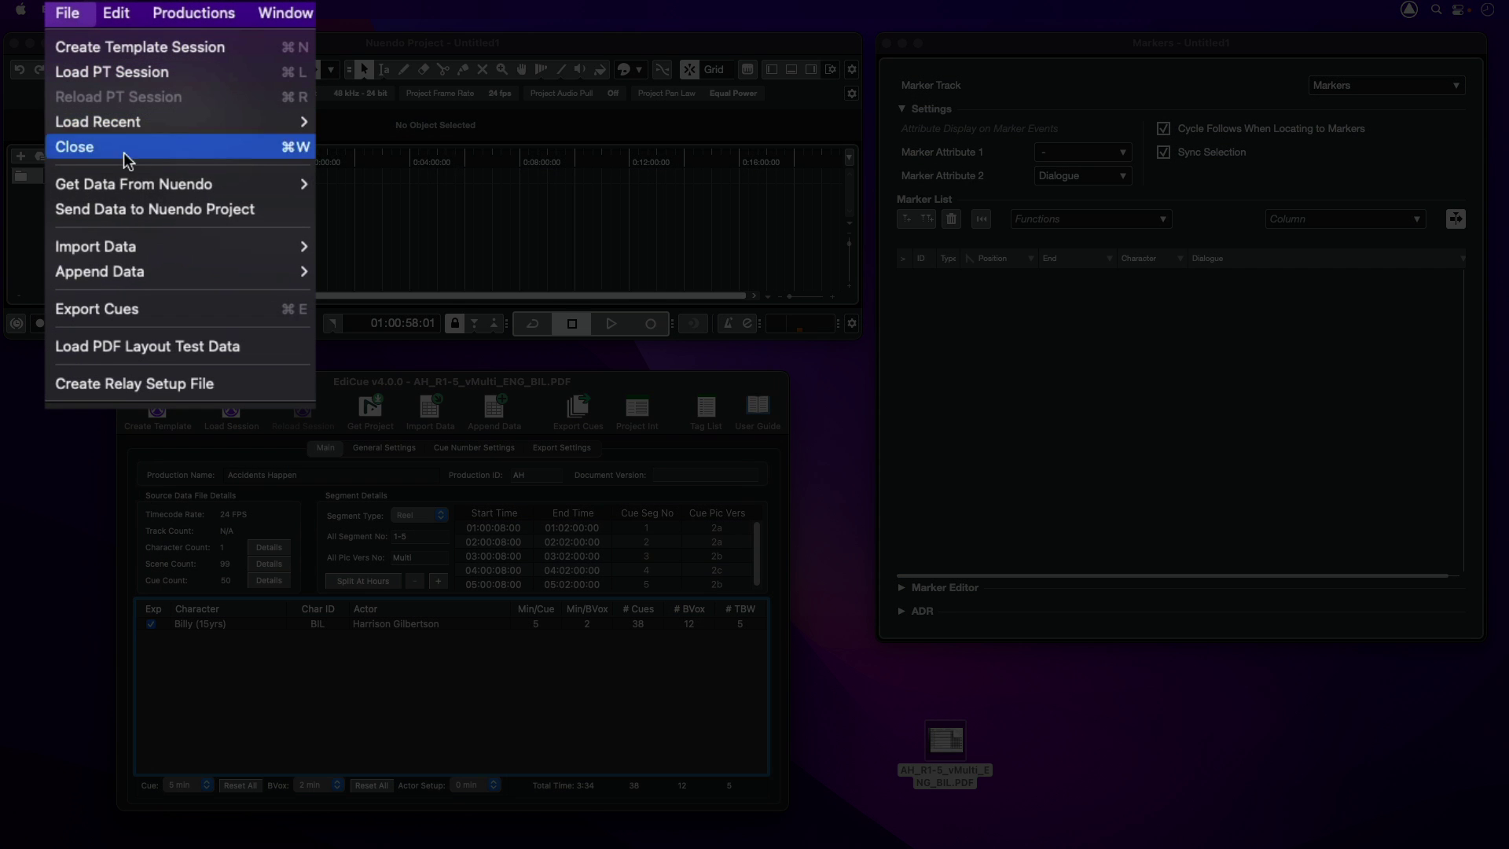
pyautogui.click(283, 210)
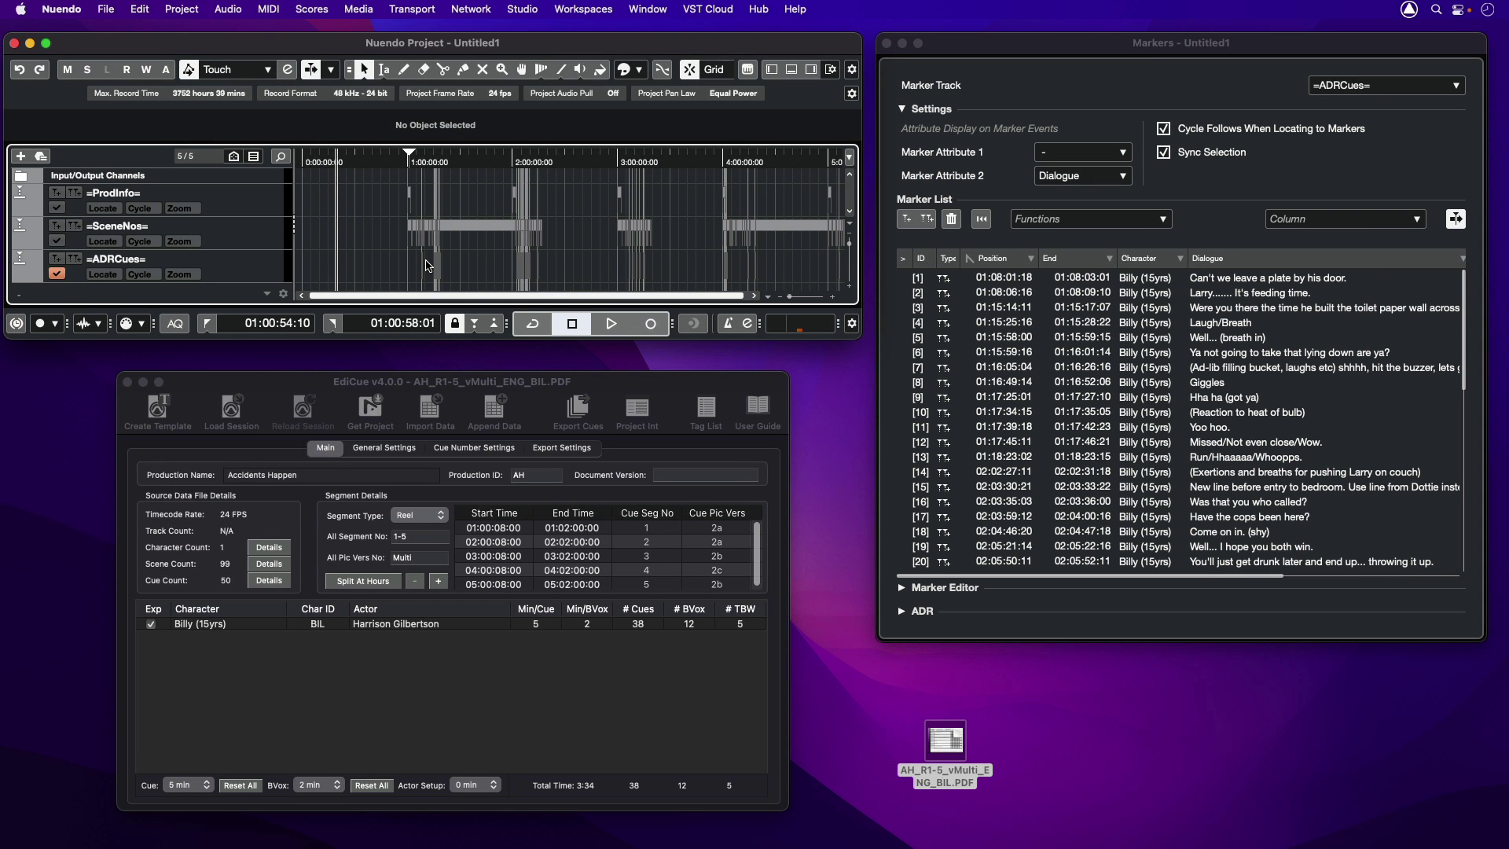
pyautogui.press('super+Tab')
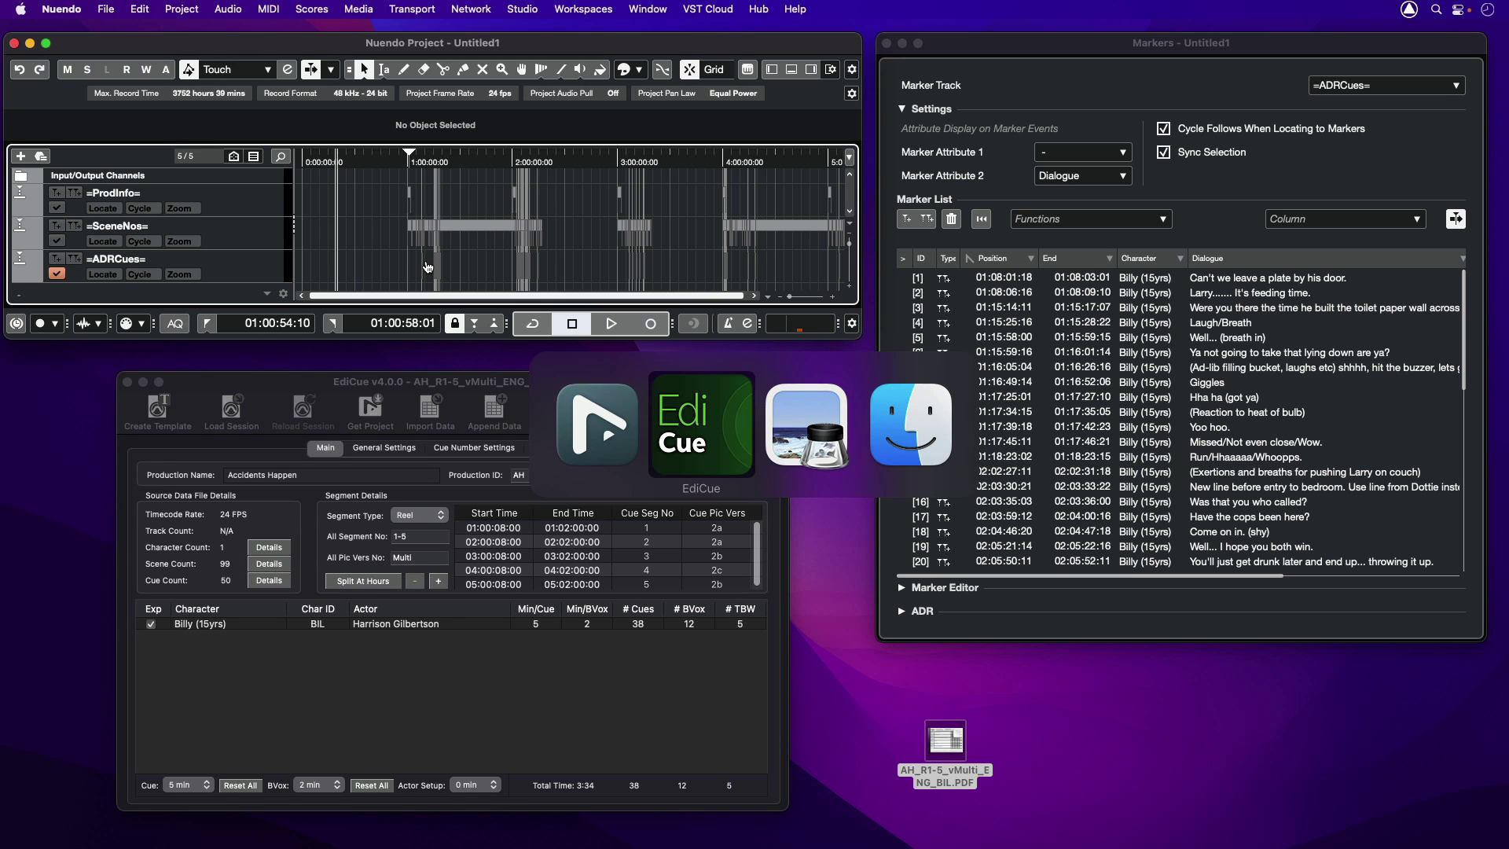
pyautogui.press('super+Tab')
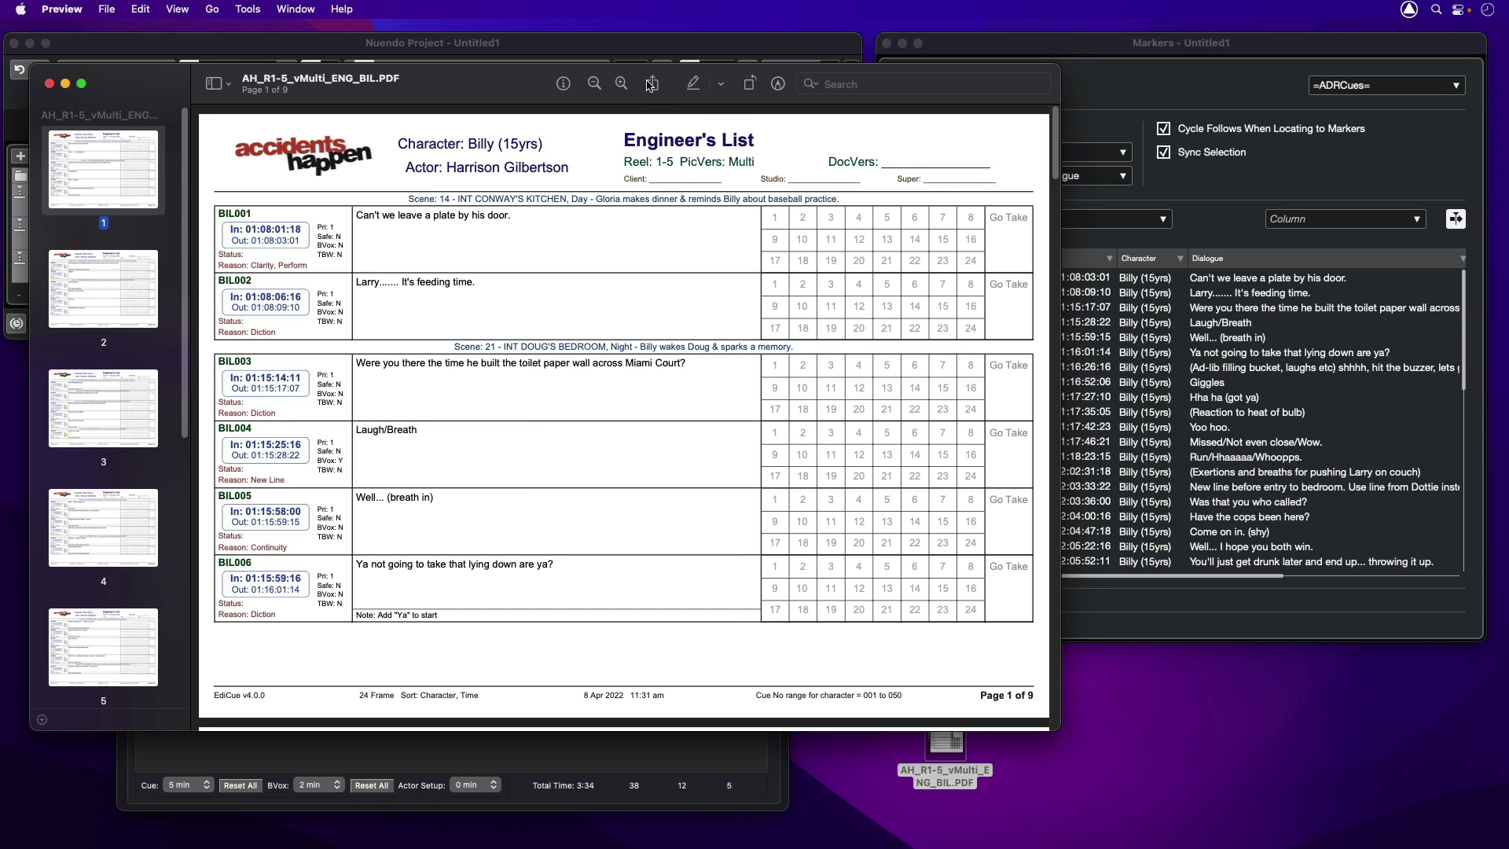
pyautogui.moveTo(649, 85); pyautogui.dragTo(518, 82)
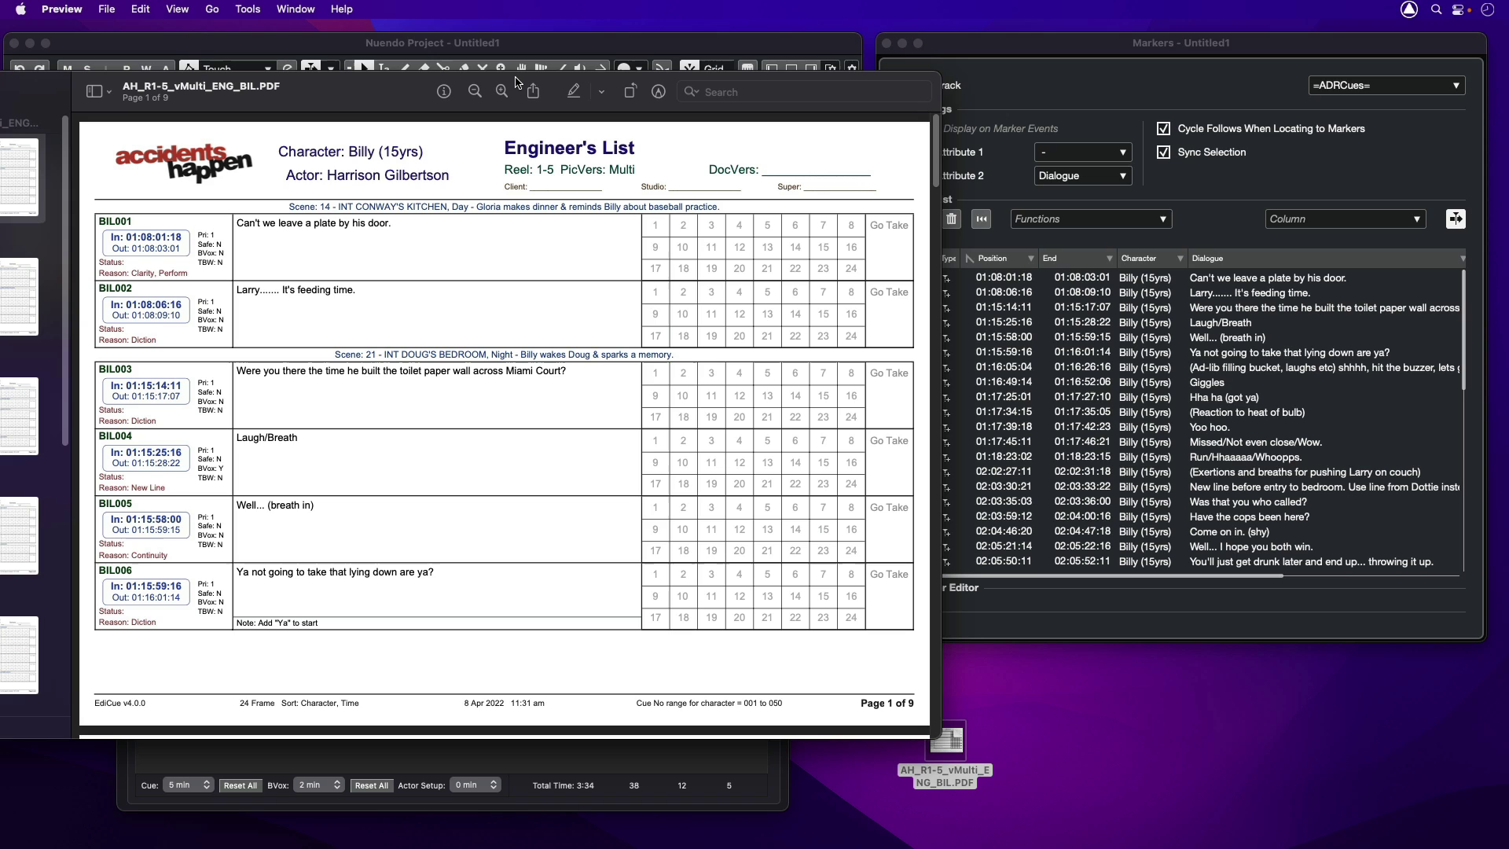
pyautogui.press('super+w')
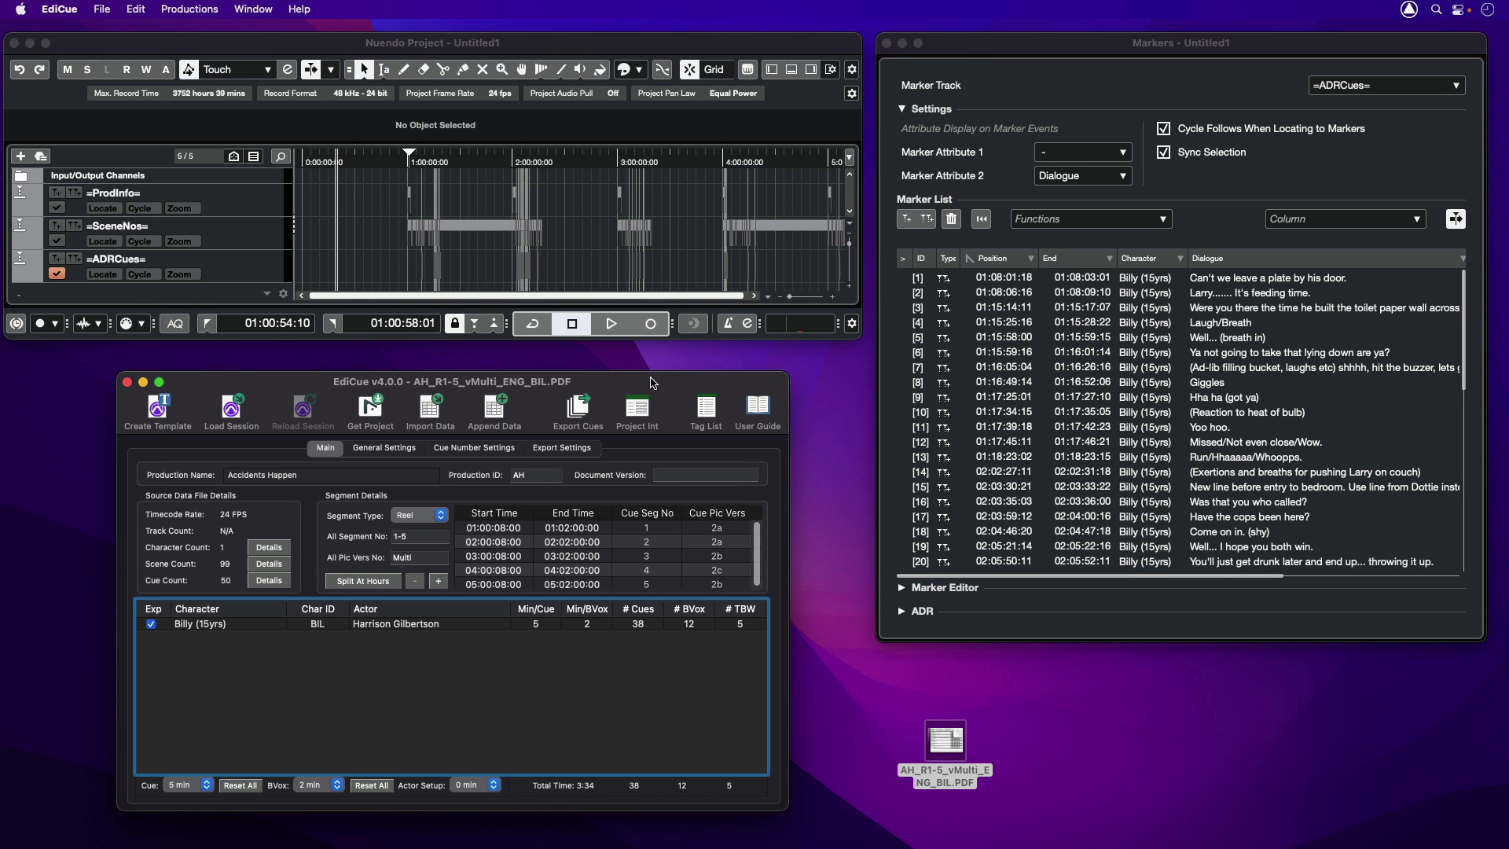